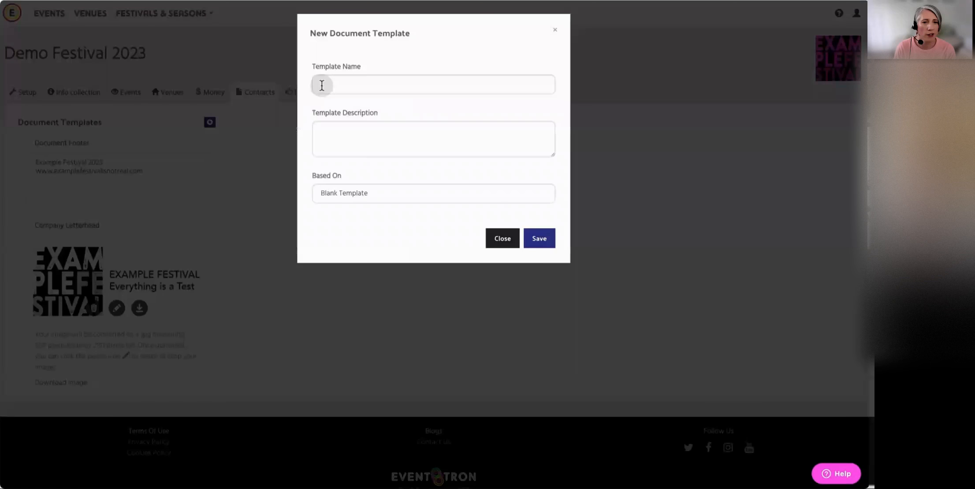
Name the new document template "Artist Contract" and describe it as "An agreement between the artist and the festival"
type("Artist Contract")
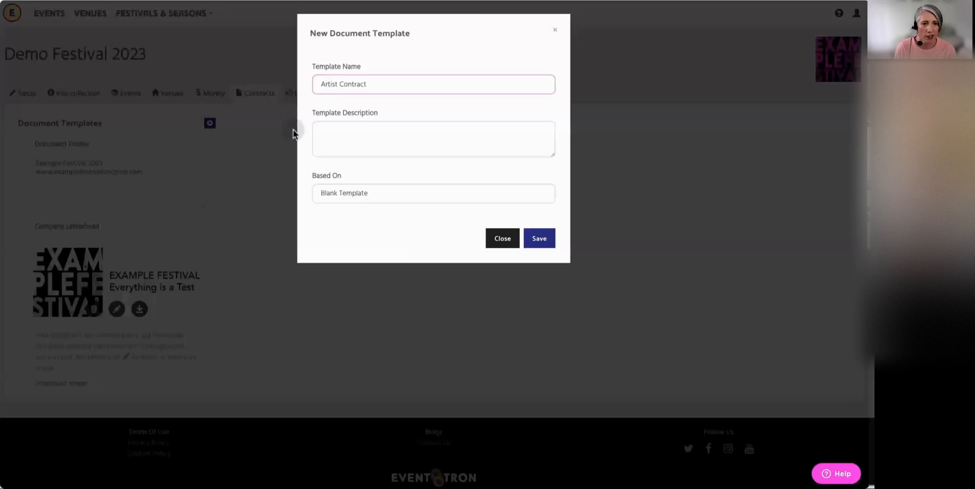
left_click(353, 131)
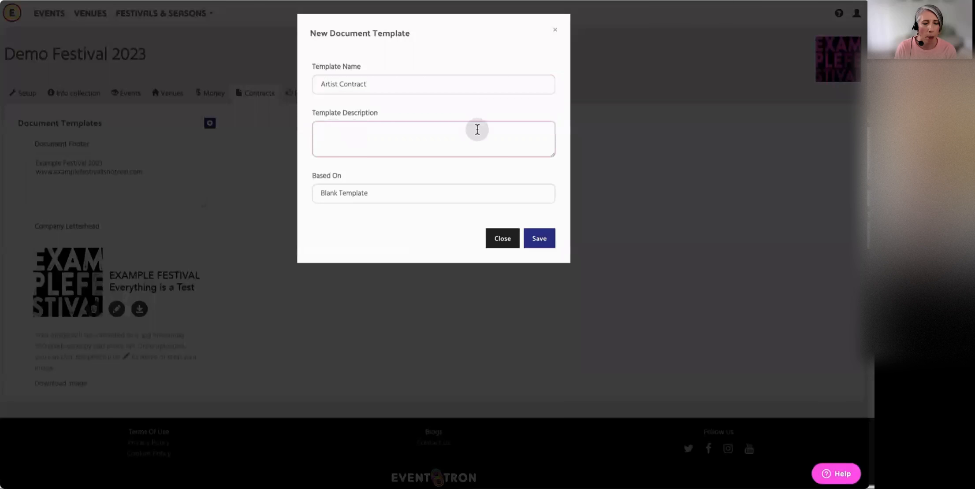
type("An agreement between the artist and the festival")
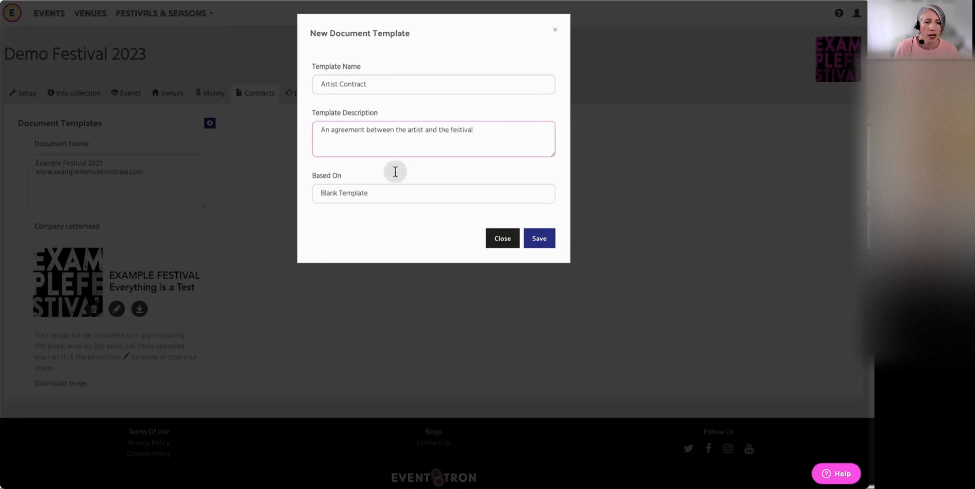
Keep Blank Template as the basis for the new document template and save it
left_click(396, 193)
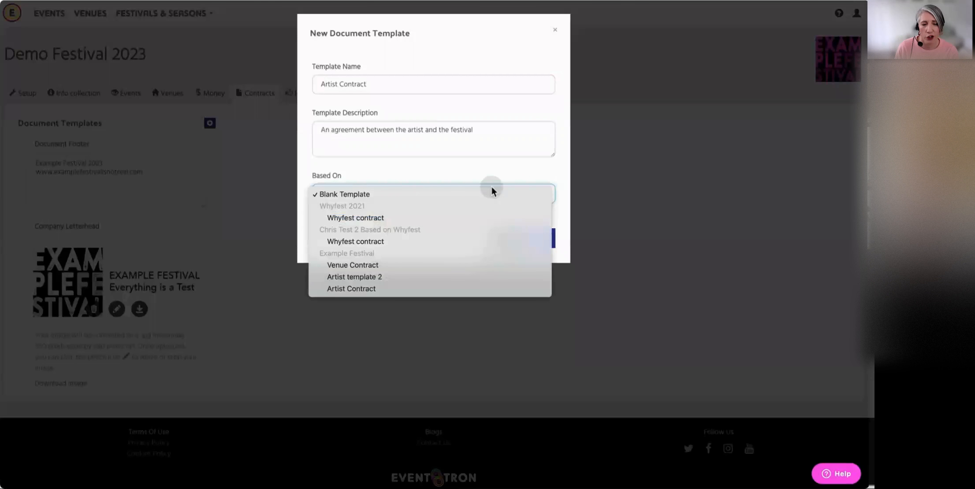
left_click(486, 171)
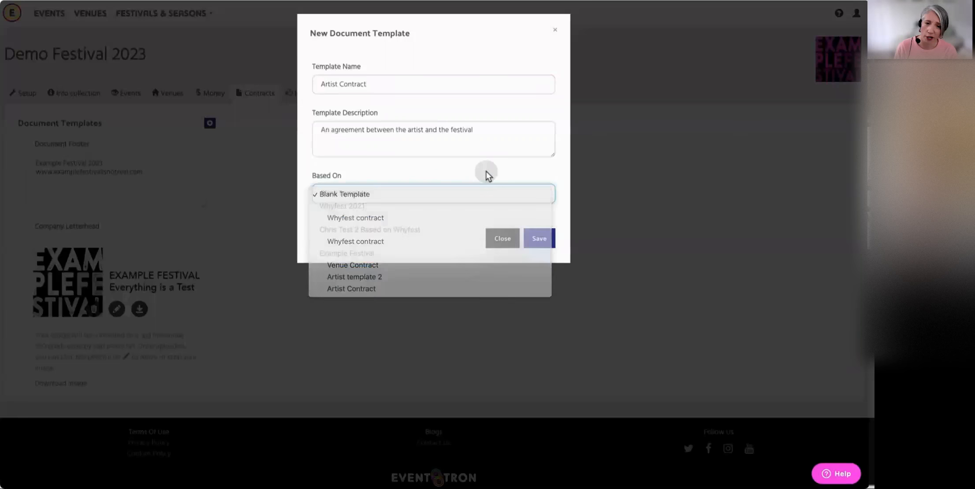
left_click(538, 238)
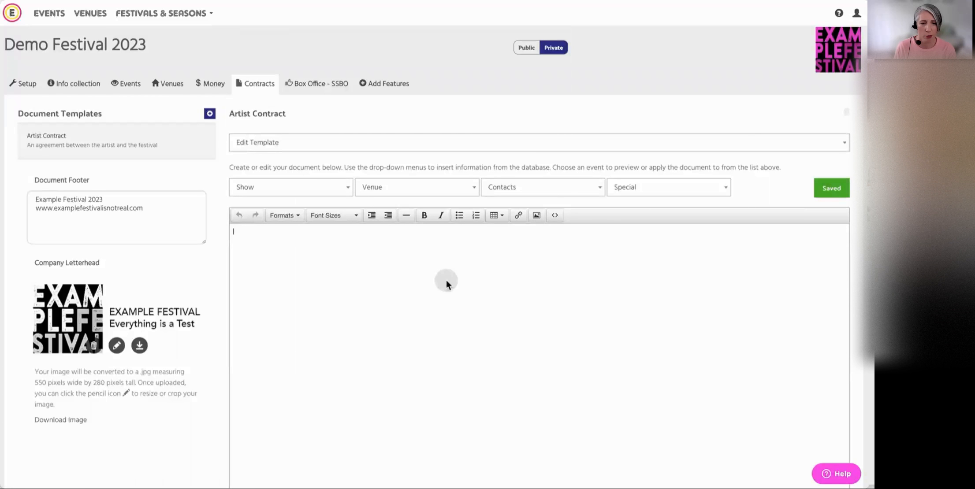
Start the contract with "Demo Festival" and its placeholder postal address on separate lines, followed by the heading "Artist Contract"
type("Demo Festival ")
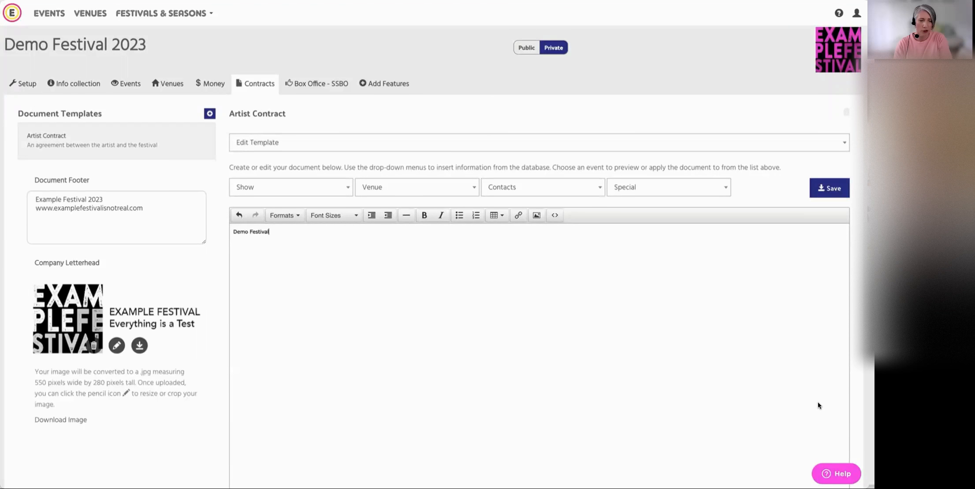
type("So")
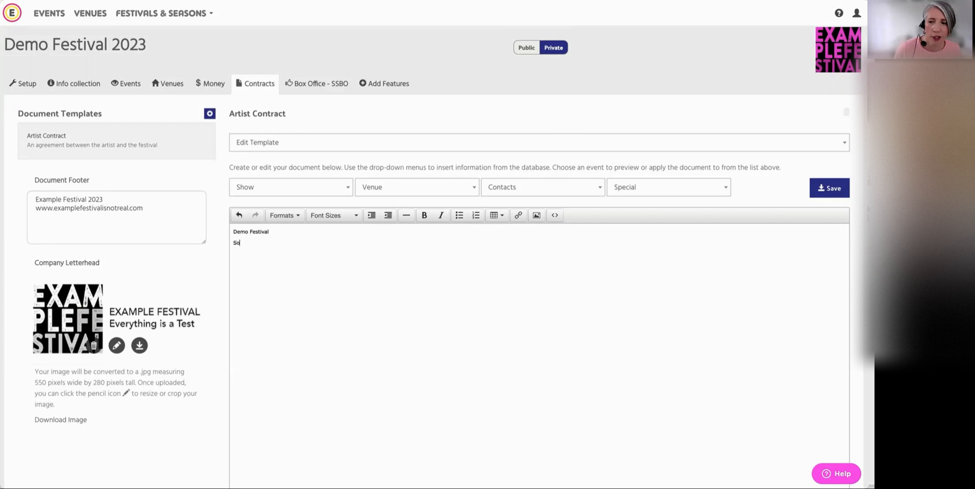
type("mewhere Fa")
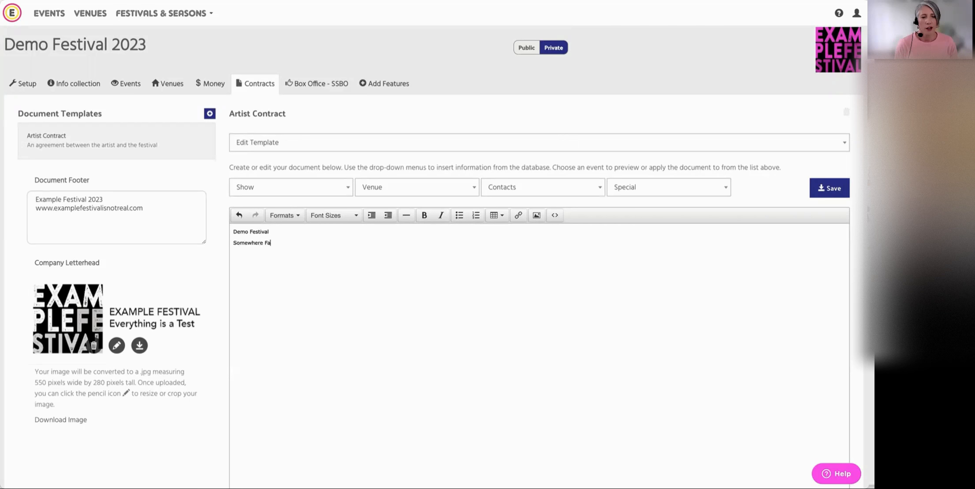
type("ke")
key("Return")
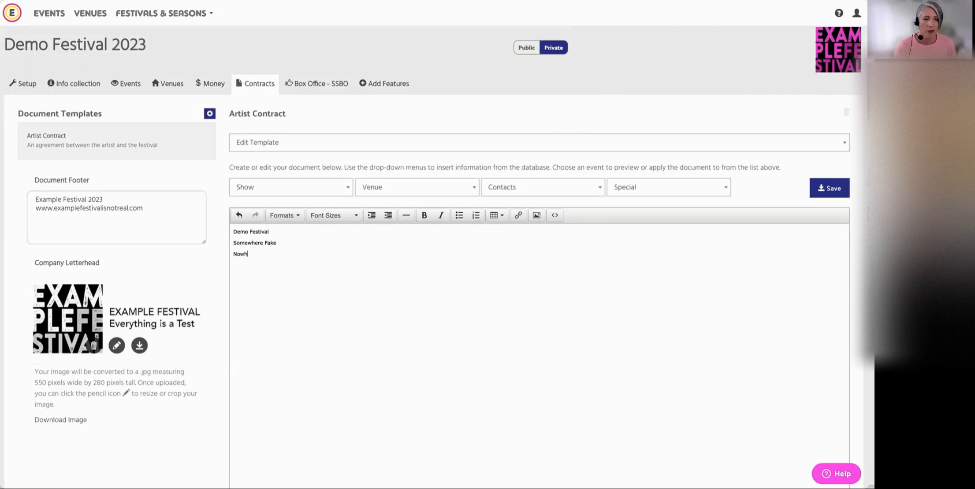
type("Nowhere Place")
key("Return")
type("NNN nnn")
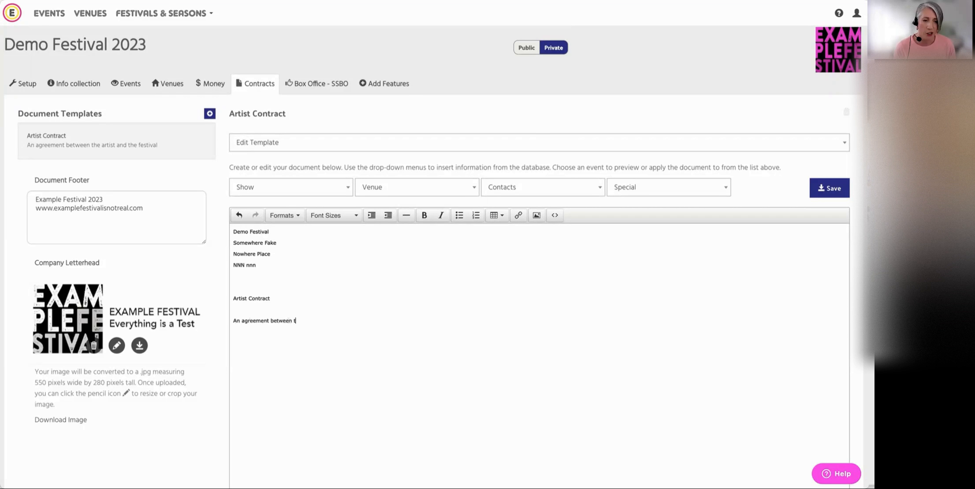
Write "An agreement between the artist:" below the heading, followed by the event main admin contact's First Name and Last Name merge fields
type("rtist:")
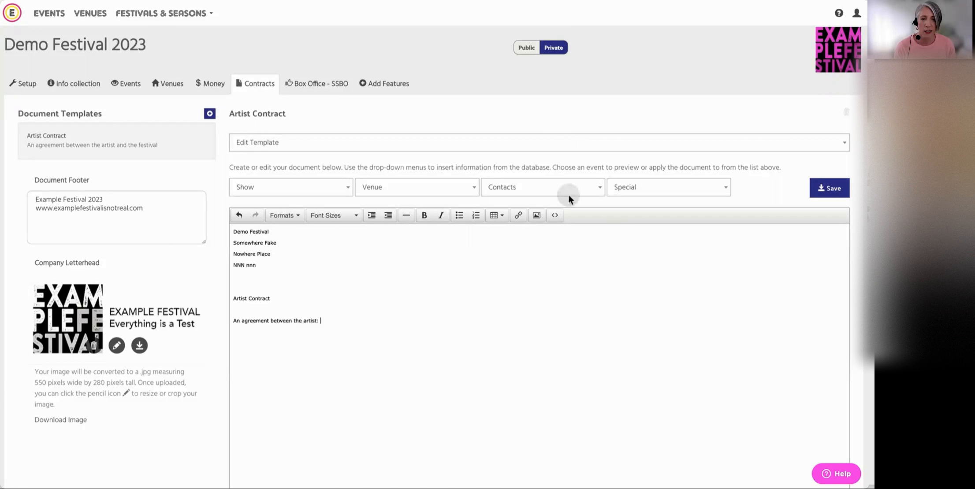
left_click(543, 189)
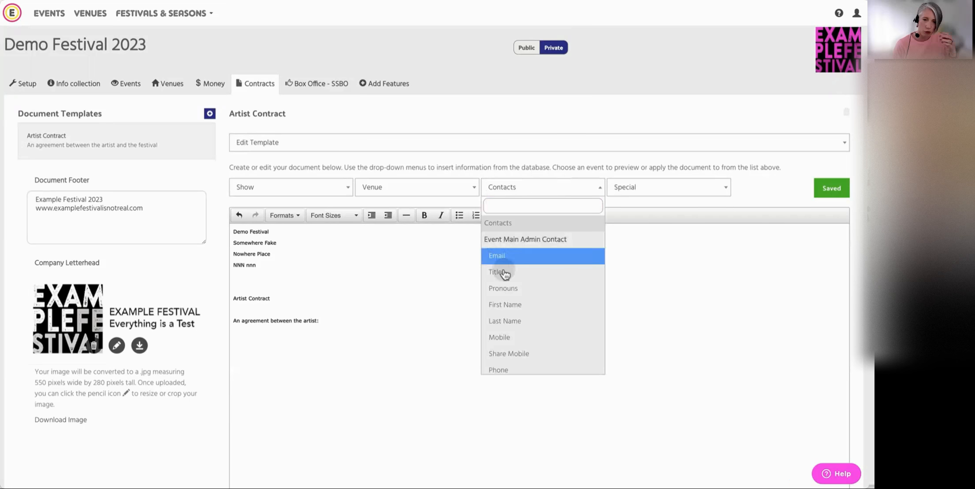
left_click(527, 305)
left_click(445, 321)
left_click(548, 192)
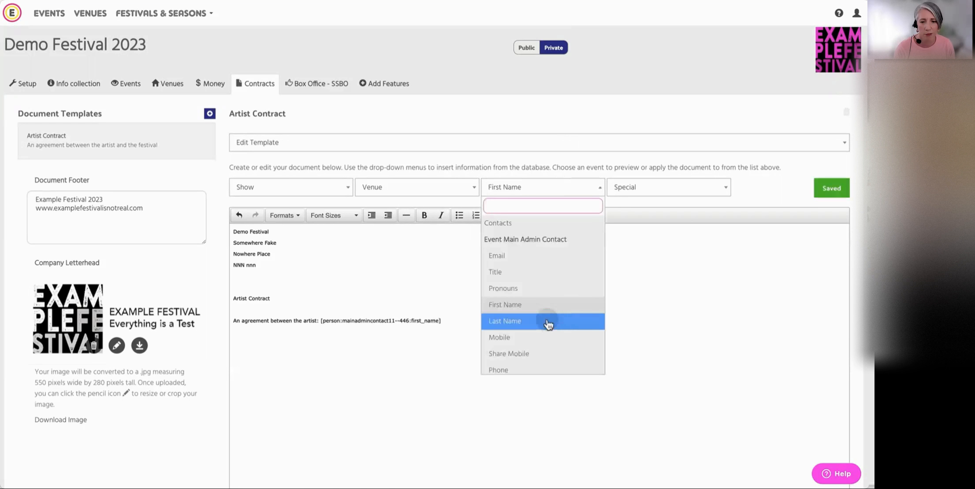
left_click(532, 322)
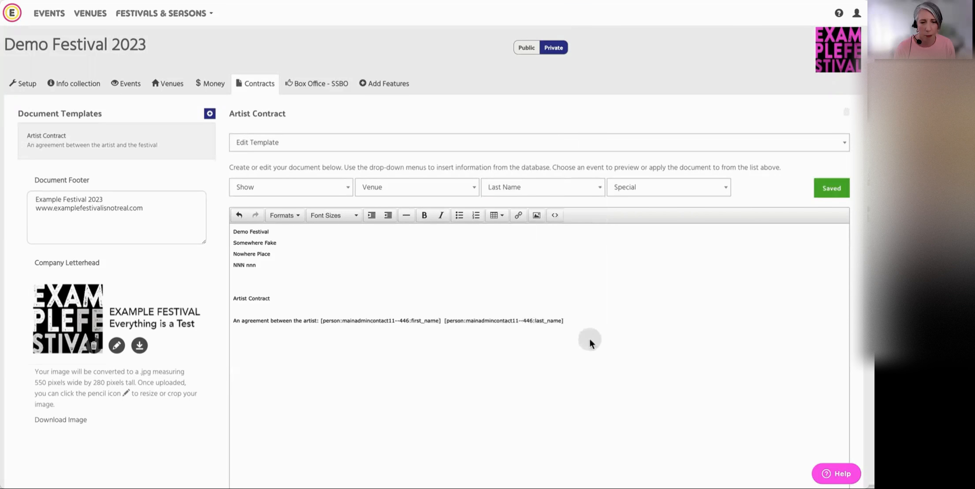
Complete the agreement line after the last name field with ". and Demo Festival 2023" and start a new paragraph
left_click(566, 320)
type(". and Demo Fe")
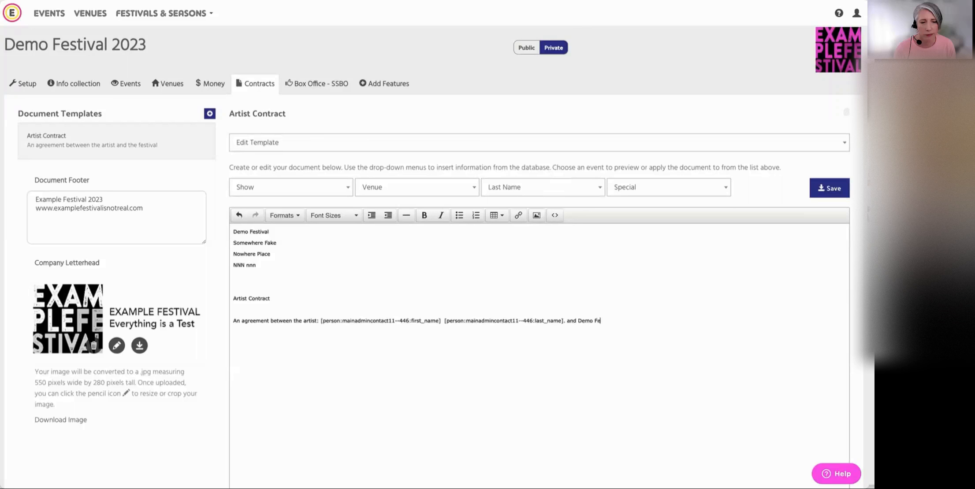
type("stival 2023  ")
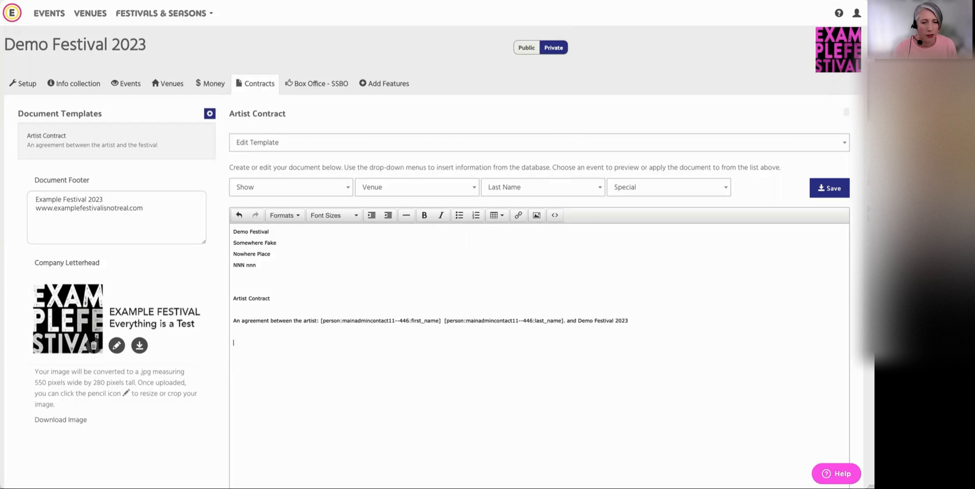
type("The artist ")
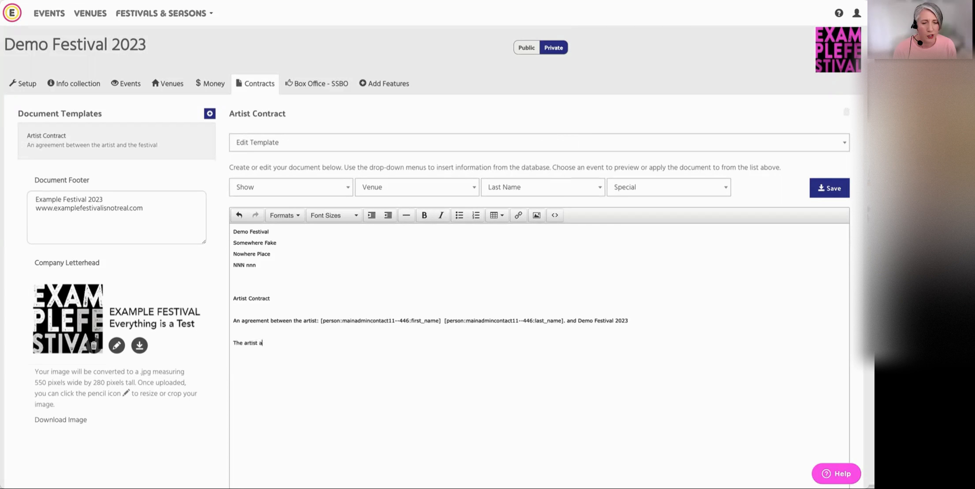
type("agrees to perform:")
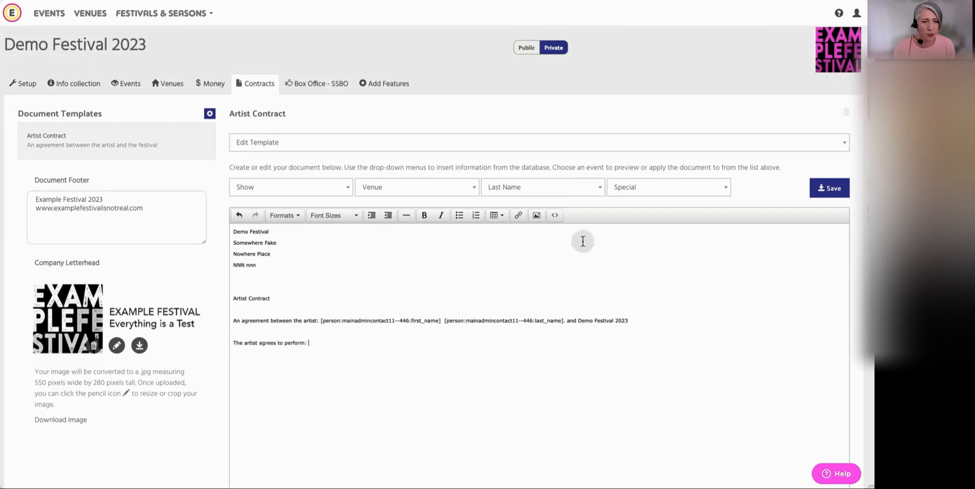
Write "The artist agrees to perform:" in the new paragraph and insert the show's Event Title merge field after it
left_click(291, 189)
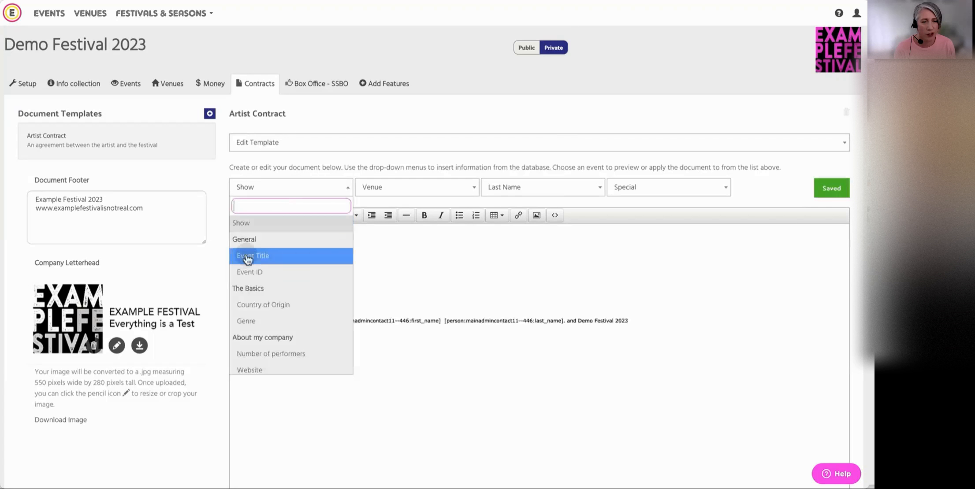
left_click(293, 261)
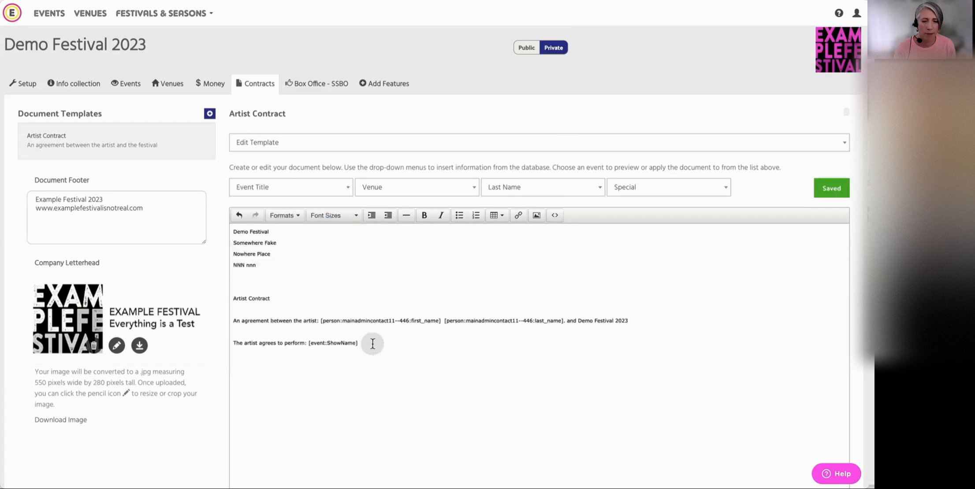
Continue the performance sentence after the event title with "at" and insert the venue's Name merge field
type(".")
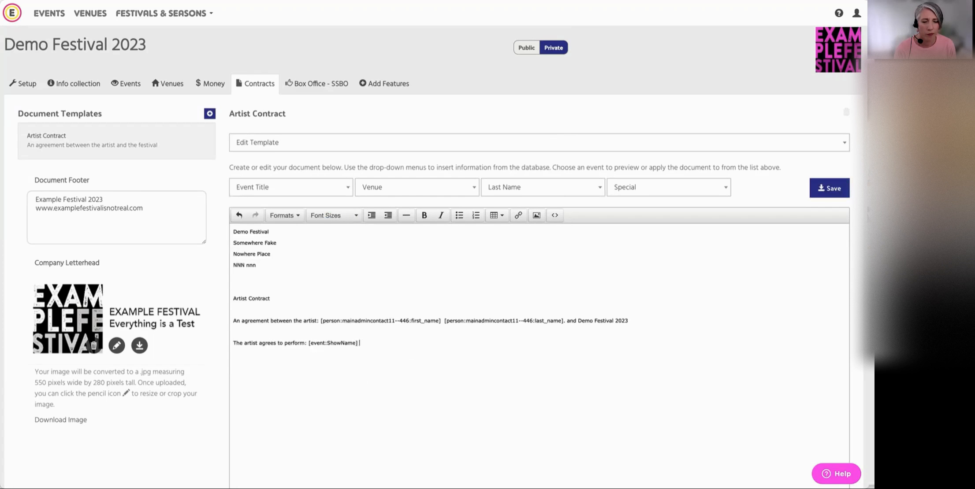
key("BackSpace")
key("BackSpace")
type("at")
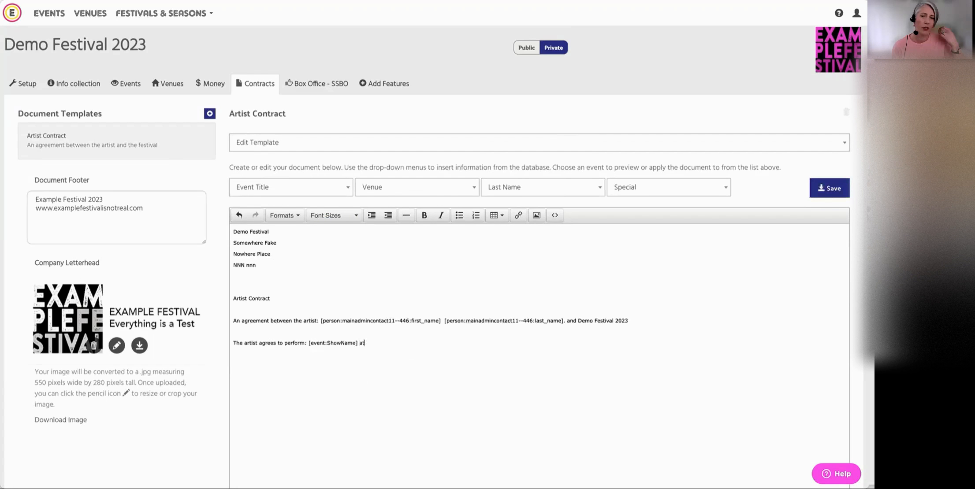
left_click(411, 191)
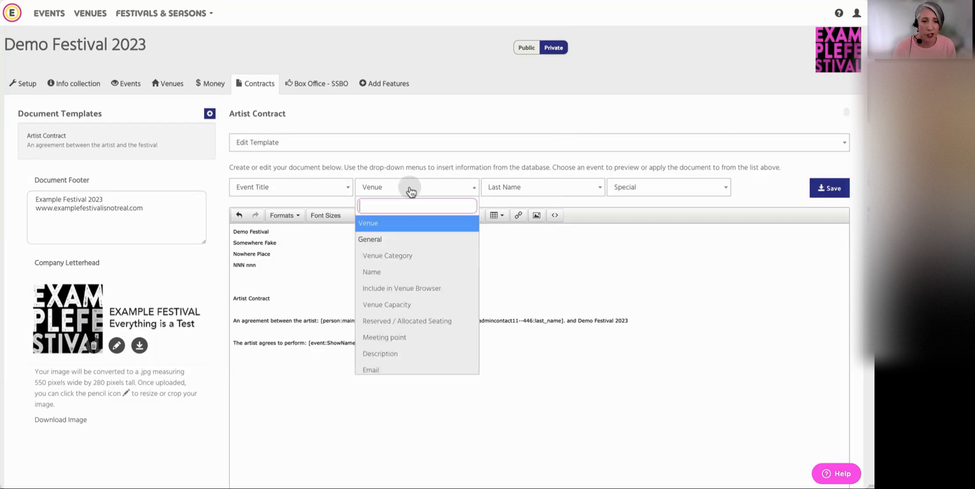
left_click(373, 275)
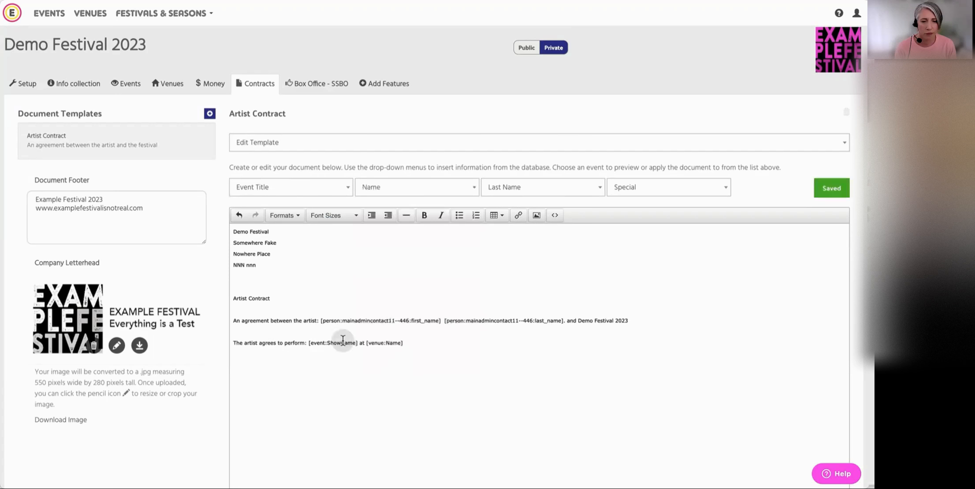
Add "on" after the venue name and insert the prebuilt Performances (from-to) merge field
left_click(520, 342)
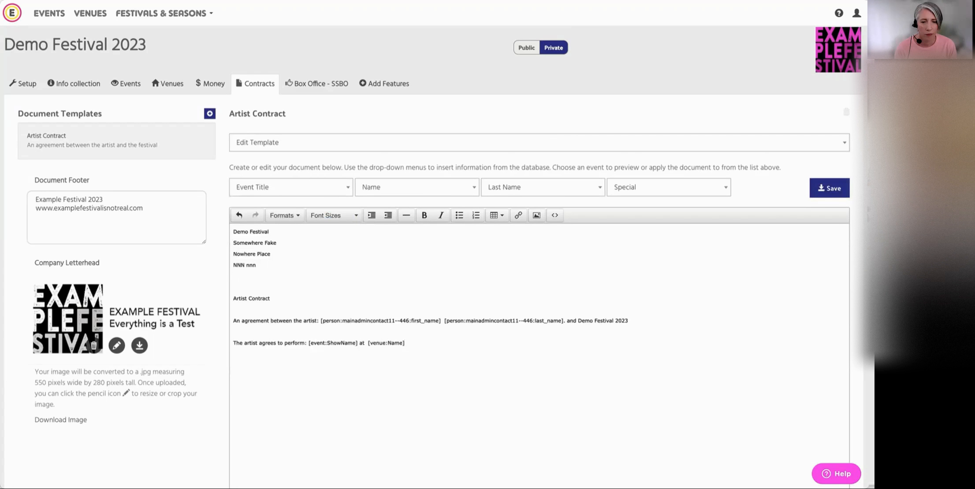
left_click(630, 194)
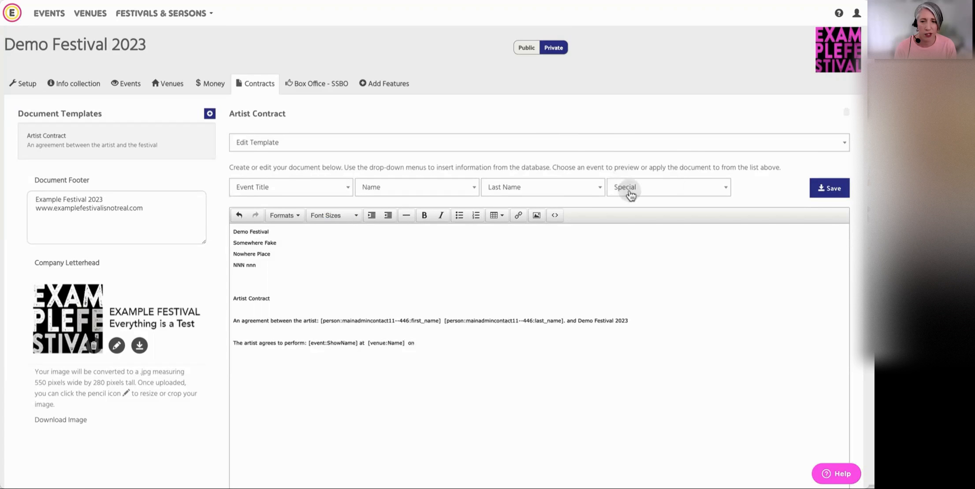
left_click(661, 189)
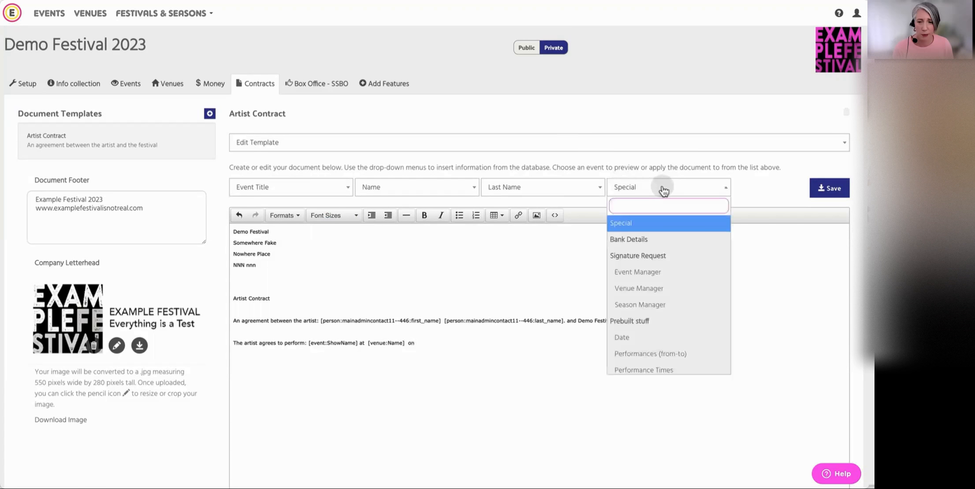
scroll(668, 275, "down", 2)
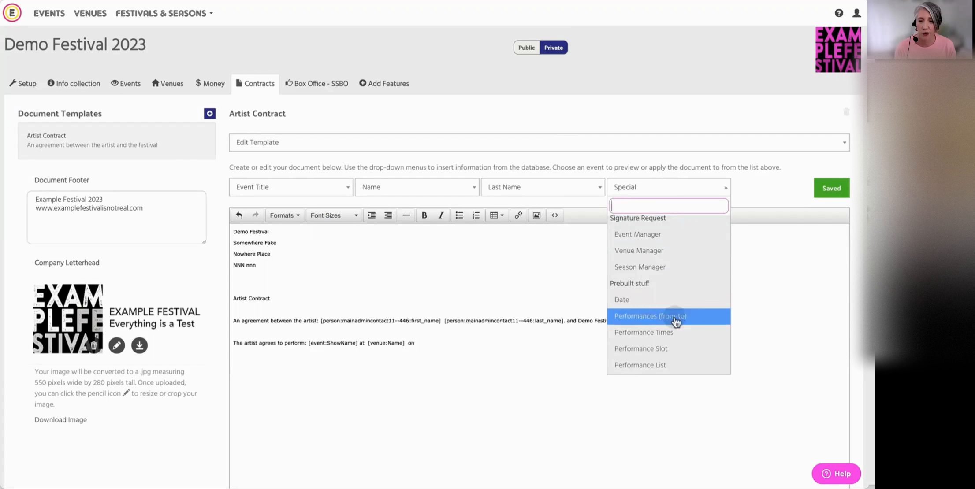
scroll(672, 322, "down", 1)
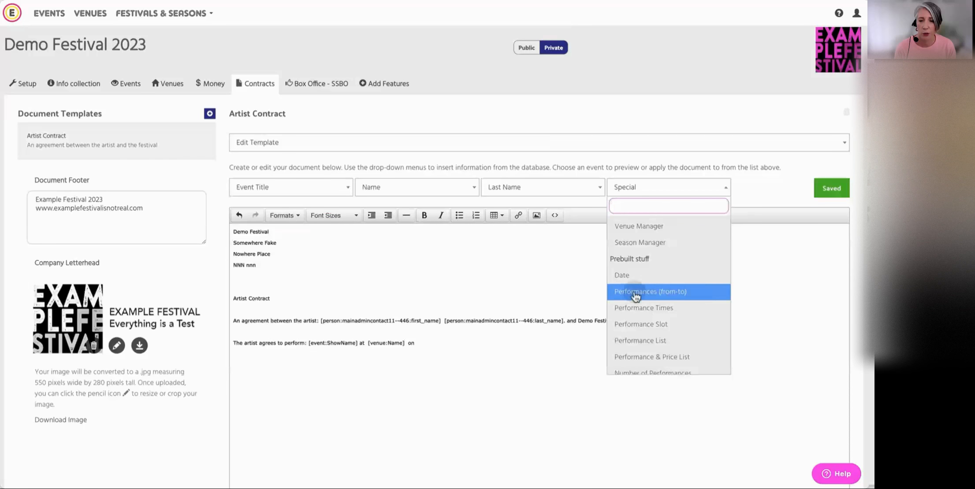
left_click(674, 295)
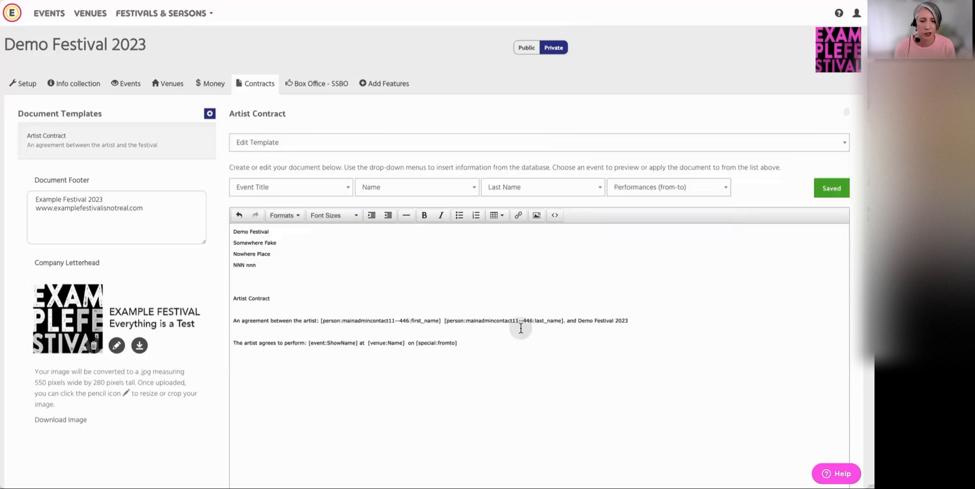
Add "at" after the performance date range and insert the prebuilt Performance Times merge field
left_click(484, 342)
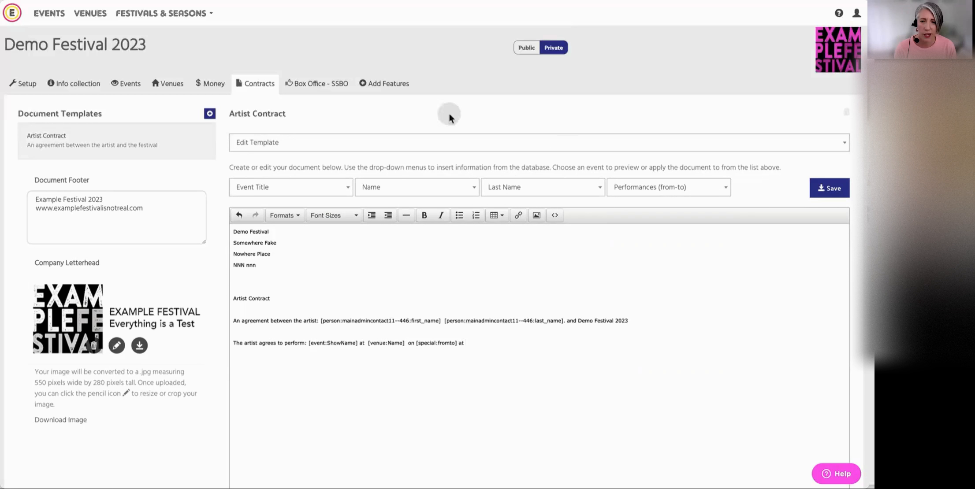
left_click(714, 187)
scroll(680, 292, "down", 3)
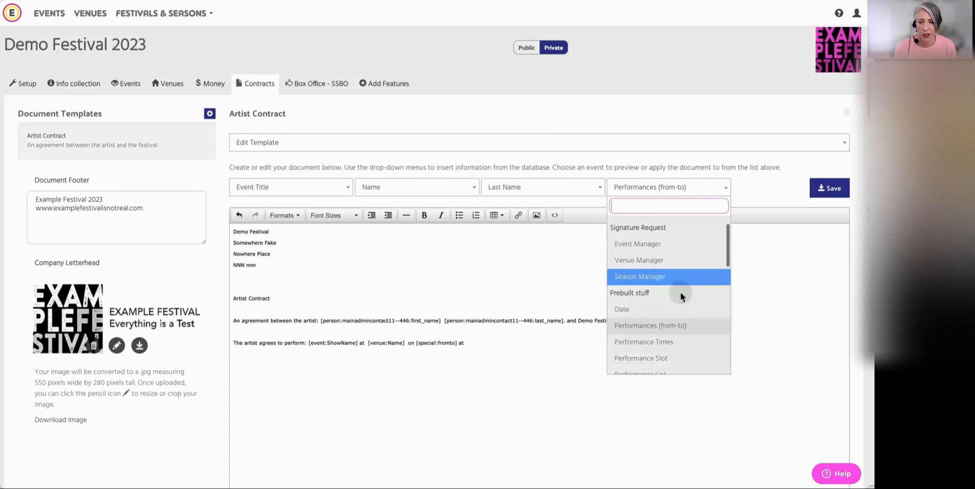
scroll(682, 294, "down", 1)
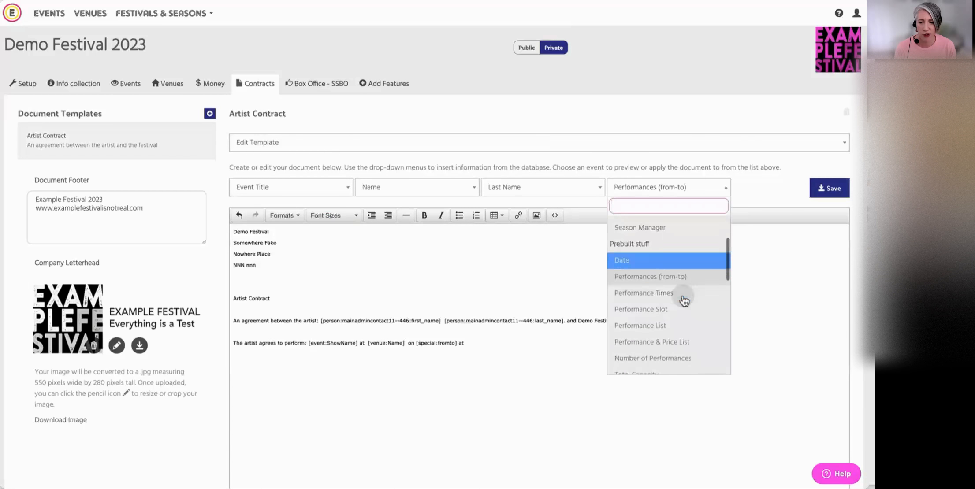
left_click(681, 294)
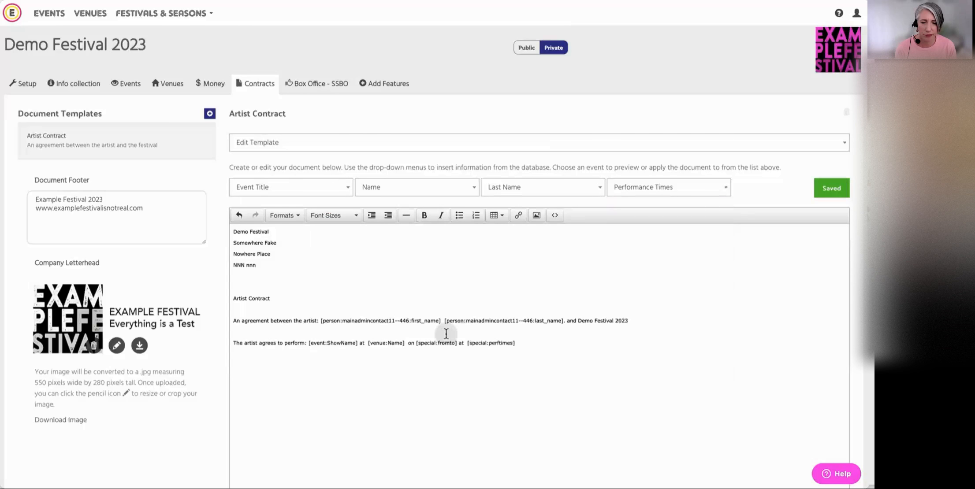
Add a space before the performance date range merge field and save the template
left_click(417, 343)
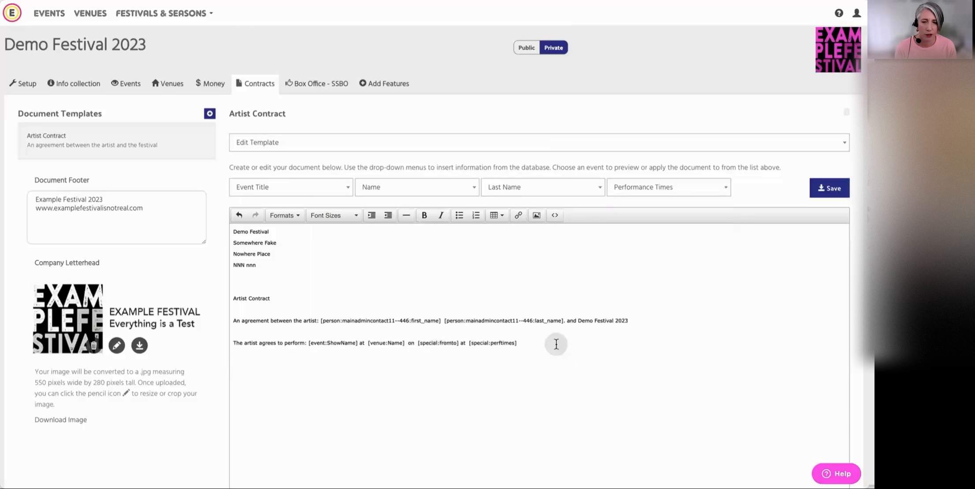
left_click(830, 189)
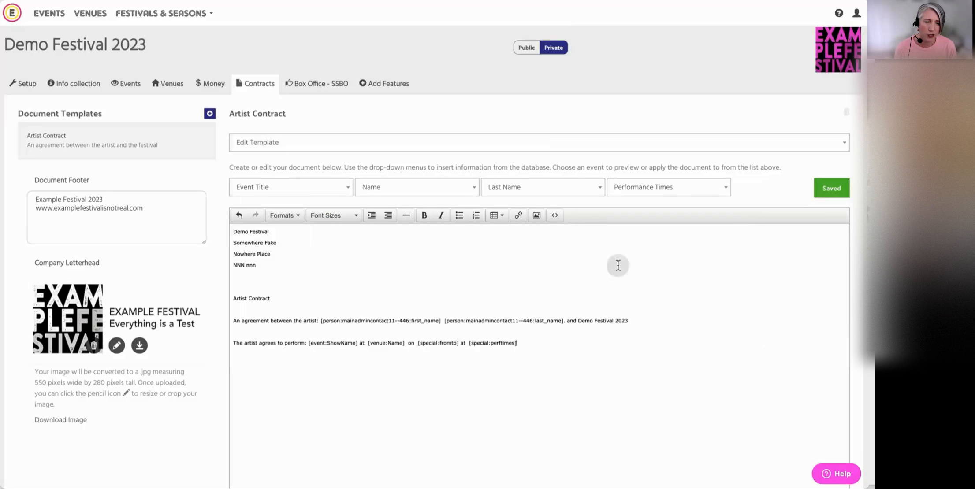
Preview the contract with the event A Testing Play and add a space after the event title in the preview
left_click(432, 145)
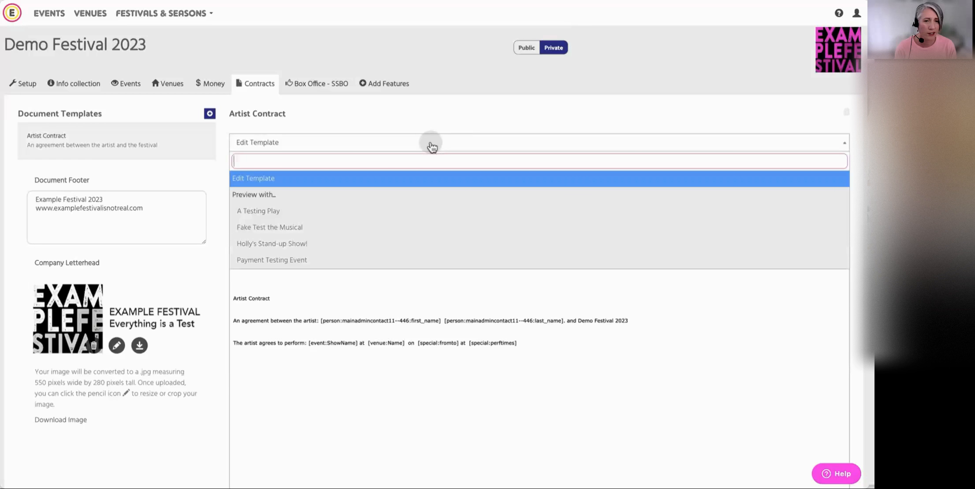
left_click(272, 212)
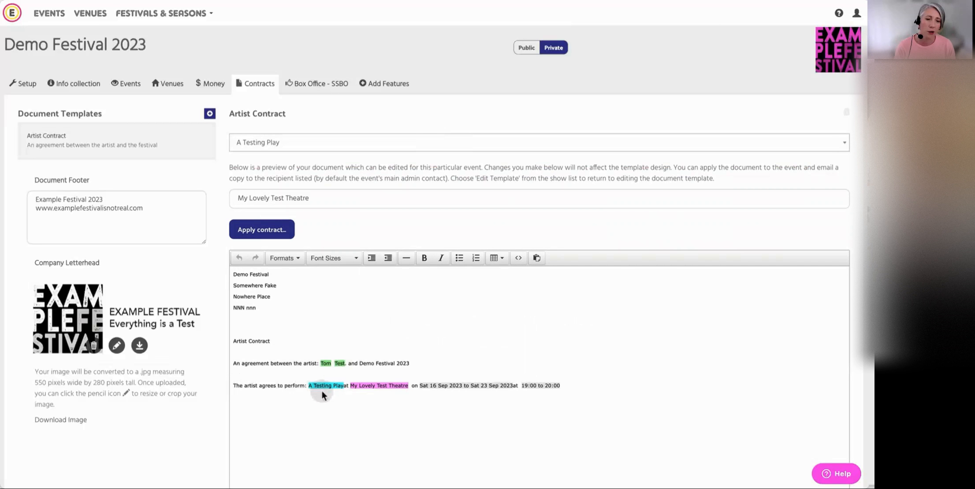
left_click(345, 386)
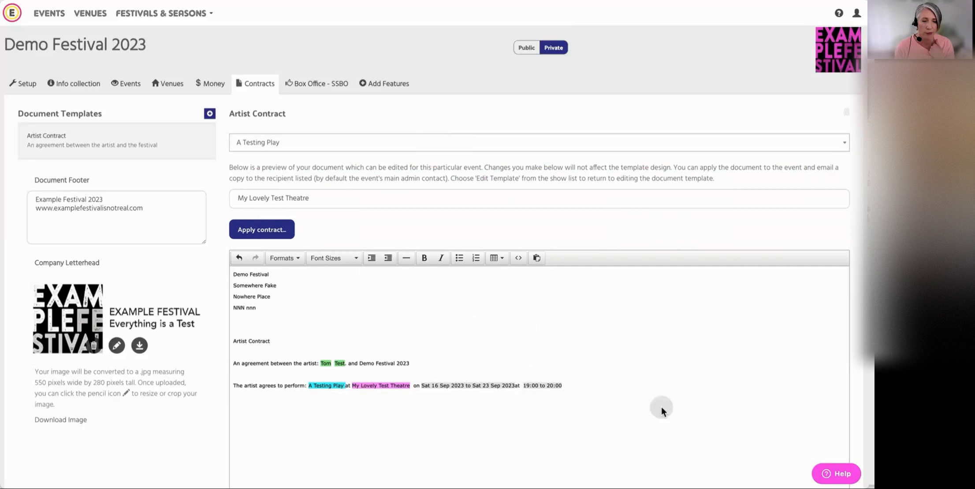
left_click(568, 385)
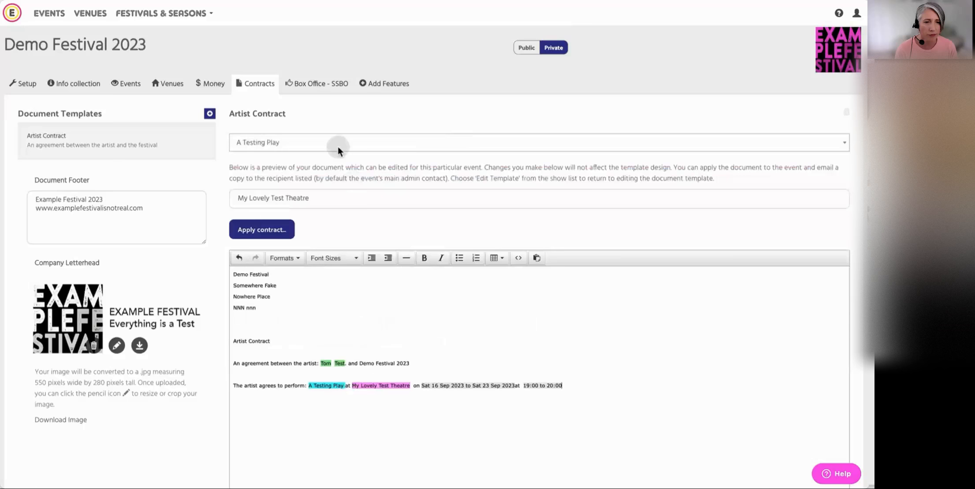
Return to editing the template and delete the full stop after the contact's last name merge field
left_click(338, 146)
left_click(286, 174)
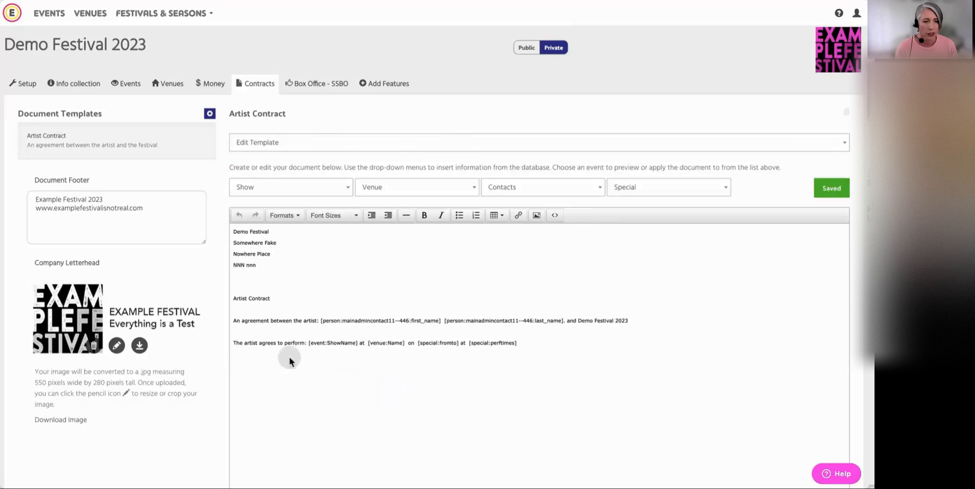
left_click(566, 320)
key("BackSpace")
Write "The artist signature:" in a new paragraph below the performance sentence and insert the Event Manager signature request under it
left_click(557, 342)
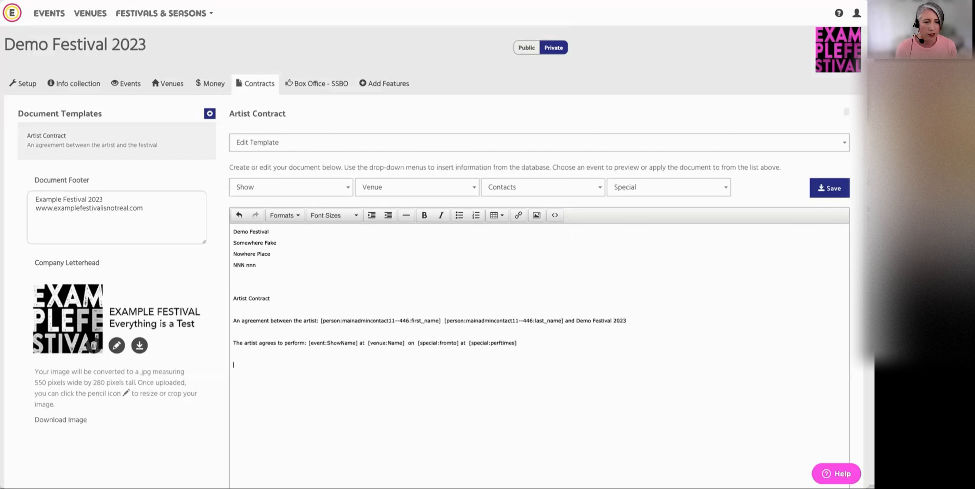
left_click(589, 349)
key("Return")
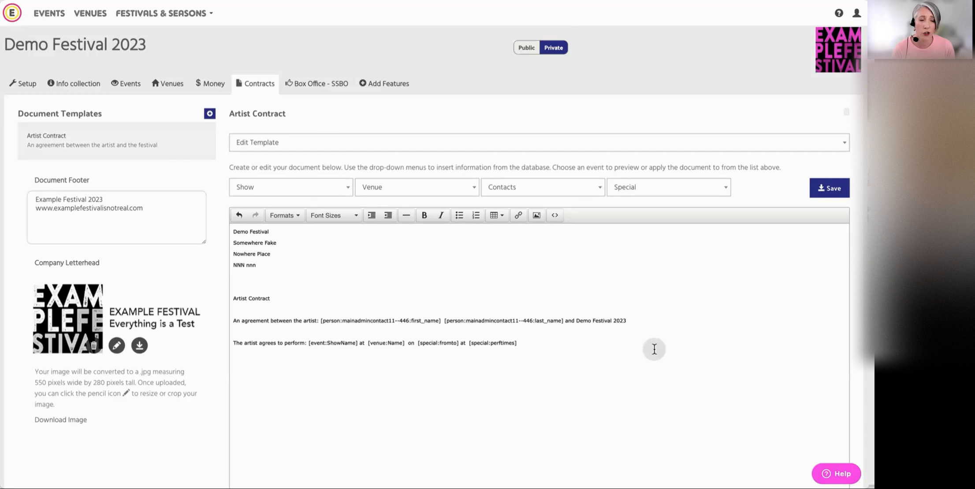
type("THe artist signature:")
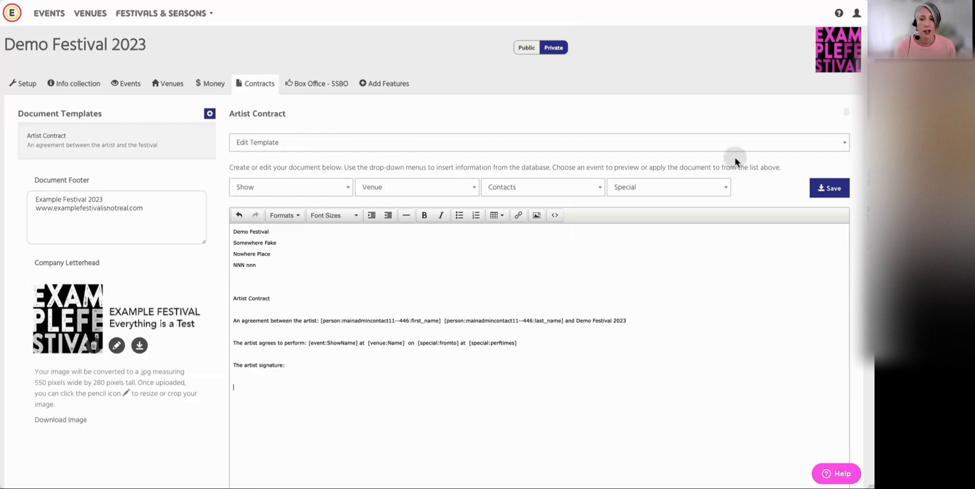
left_click(725, 189)
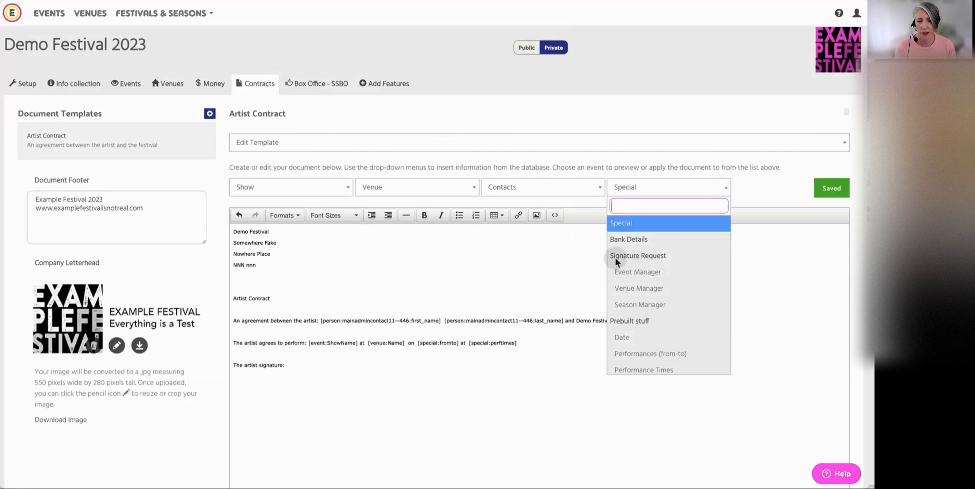
left_click(657, 272)
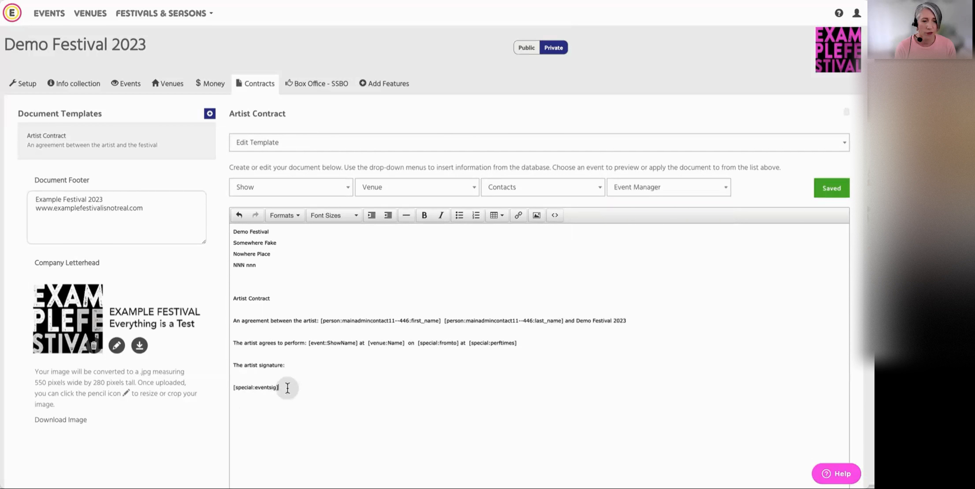
Write "The Festival Manager signature" below the artist's signature request and insert the Season Manager signature request under it
left_click(339, 391)
key("Return")
type("The Festival ")
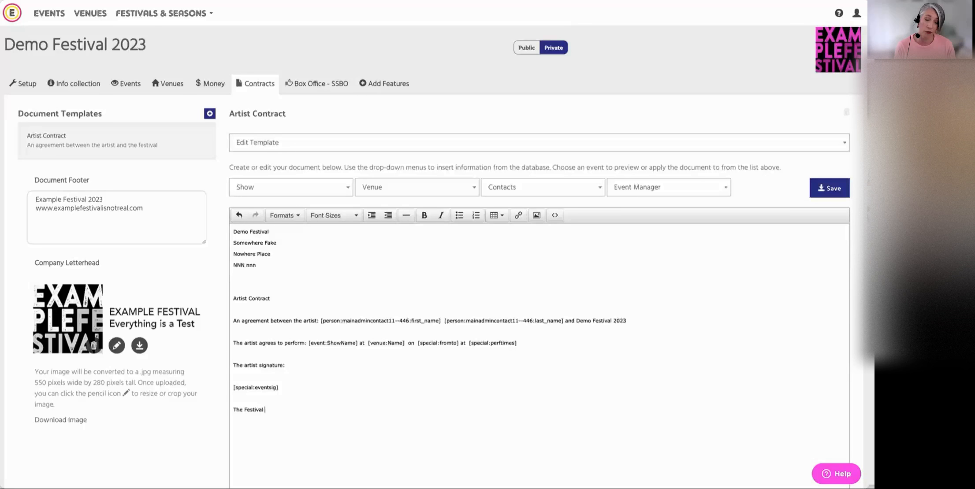
type("Manager signature")
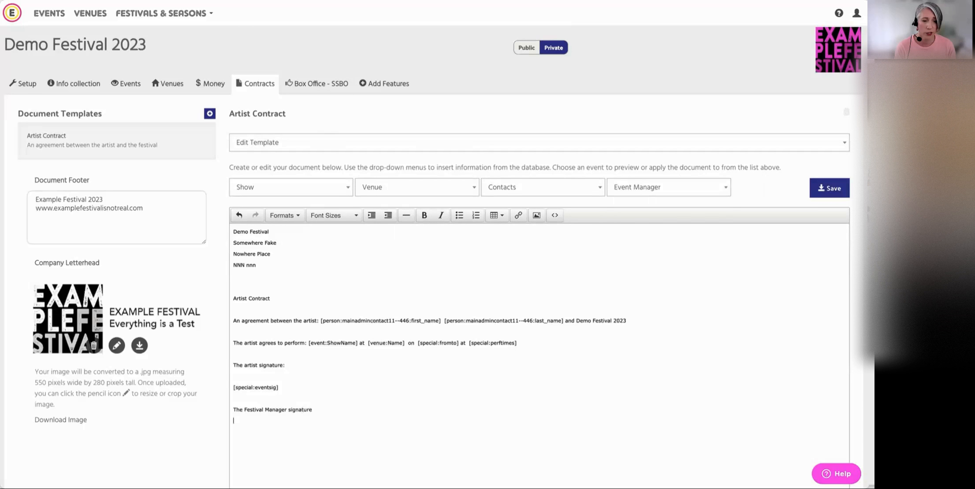
left_click(706, 188)
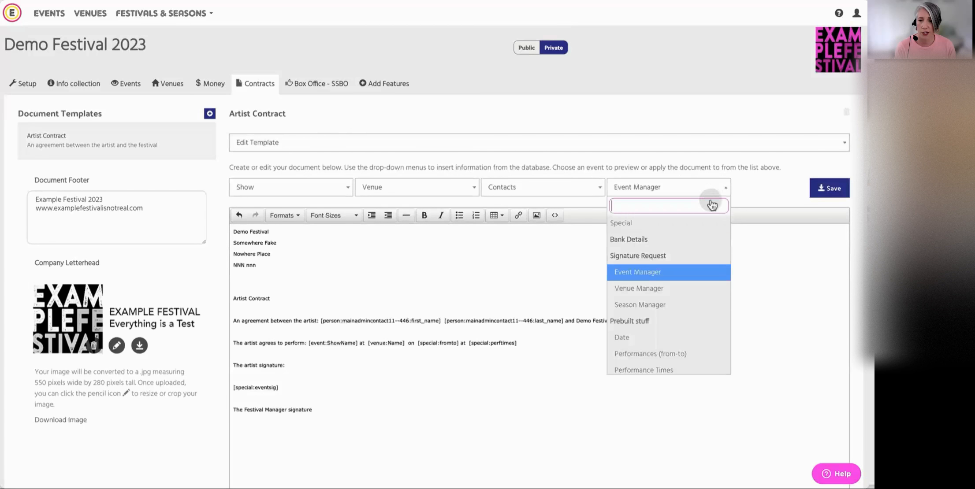
left_click(658, 308)
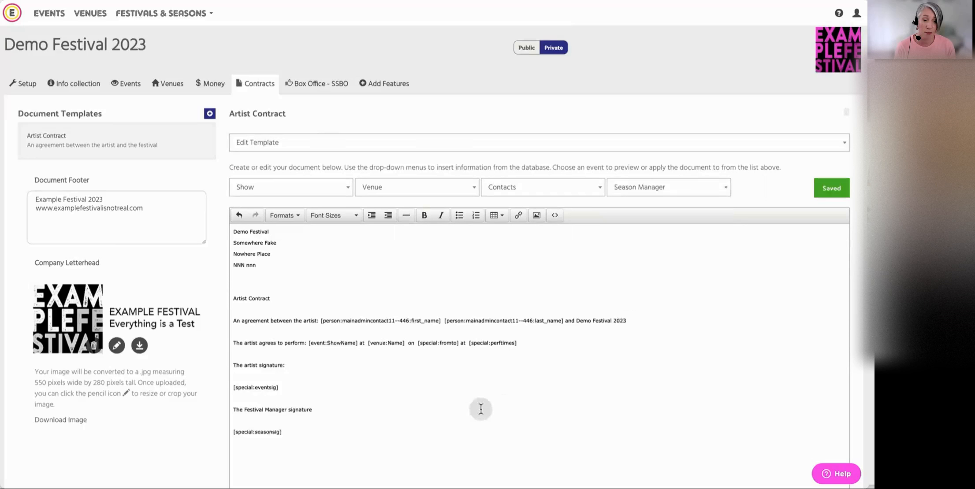
Add a blank line above the artist signature heading and preview the whole contract with the event A Testing Play
left_click(233, 352)
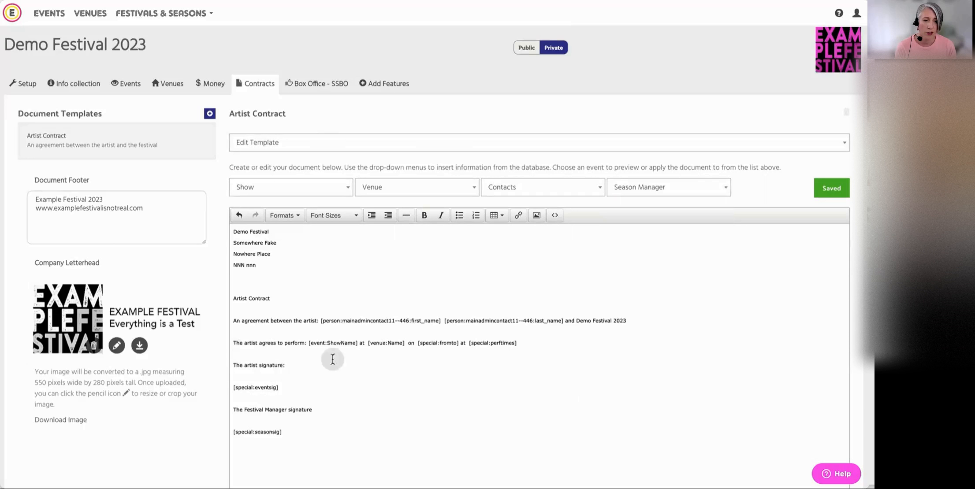
key("Return")
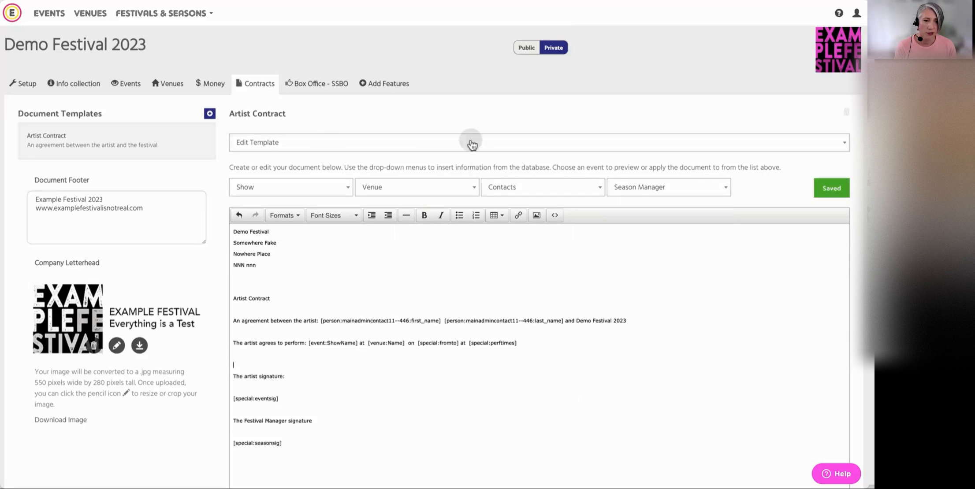
left_click(480, 144)
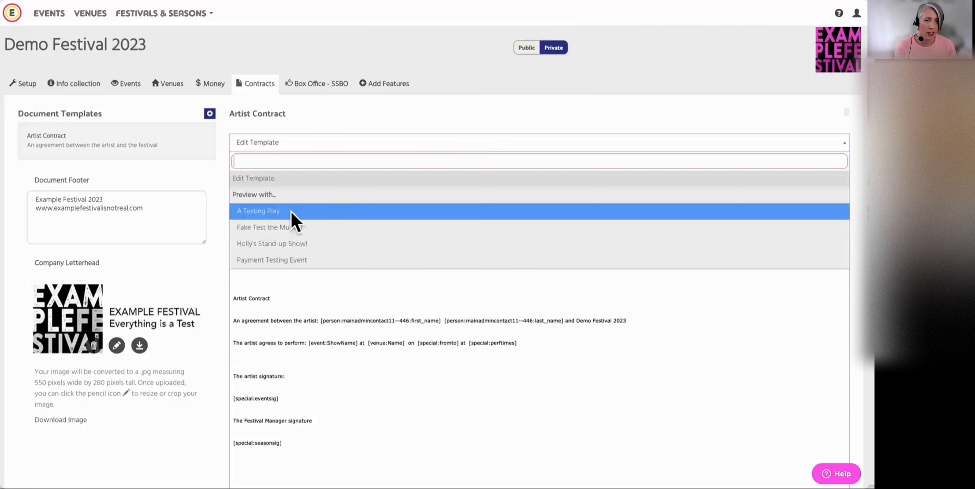
left_click(321, 216)
scroll(537, 327, "down", 2)
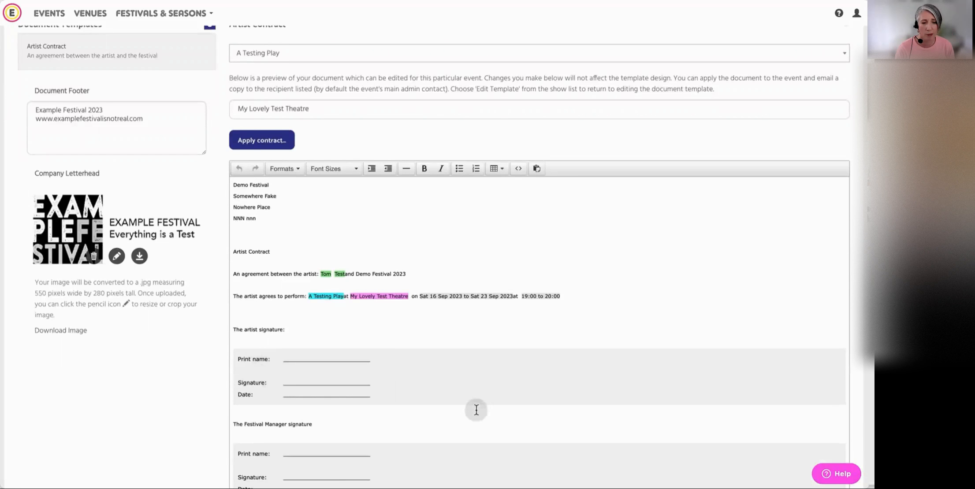
scroll(475, 406, "down", 1)
scroll(490, 333, "up", 3)
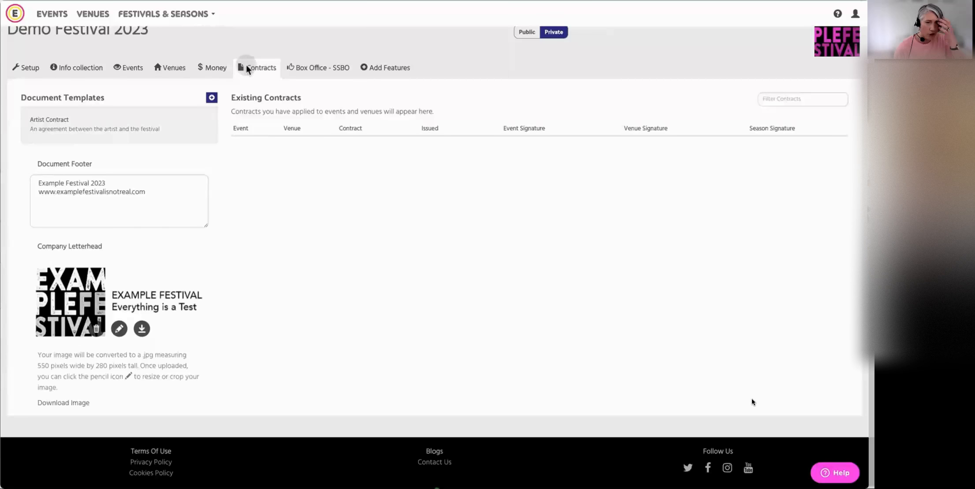
Open the Artist Contract template from the document templates and look over its formatted text
scroll(263, 242, "up", 1)
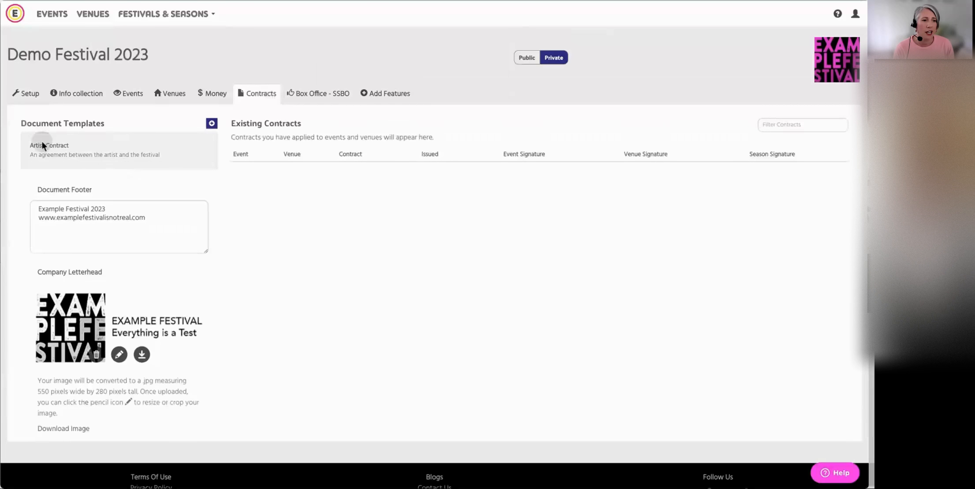
left_click(67, 149)
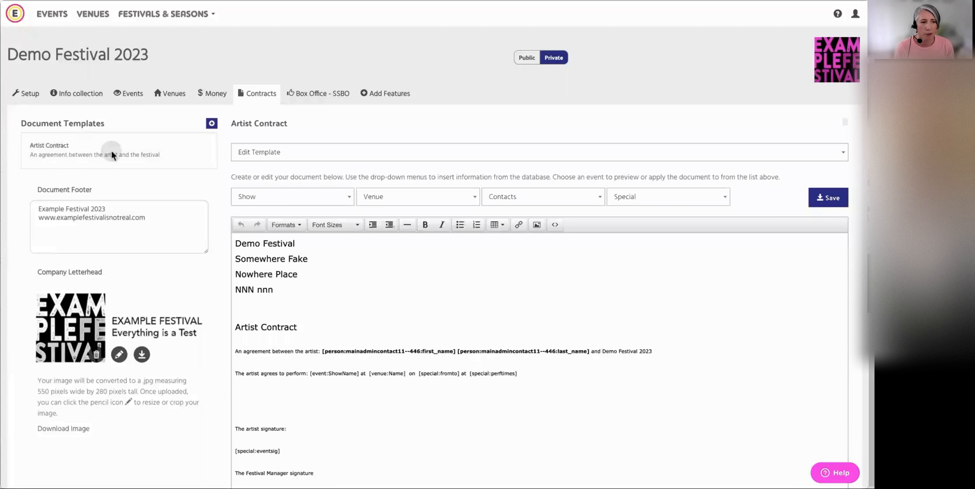
scroll(449, 276, "up", 1)
scroll(460, 345, "down", 1)
scroll(459, 346, "up", 1)
Set the font size of the four festival name and address lines to 12pt and save the template
left_click_drag(238, 241, 294, 290)
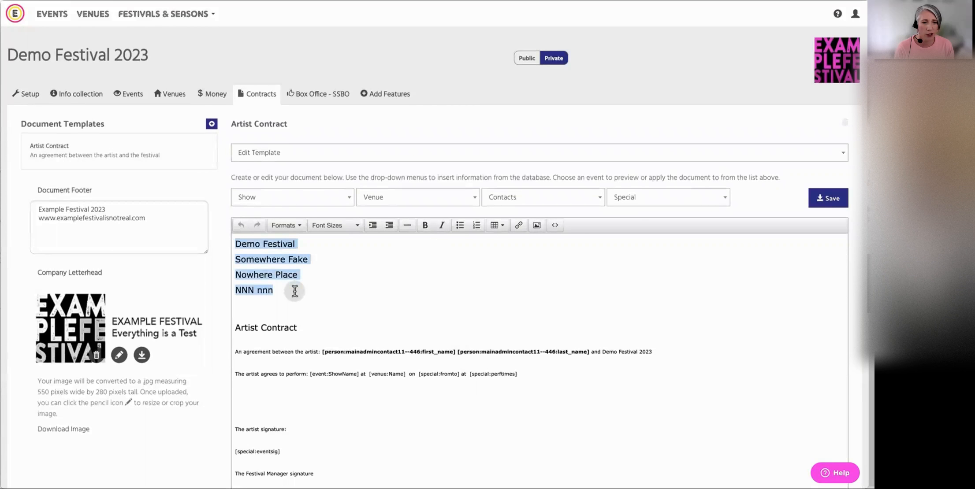
left_click(355, 225)
left_click(344, 270)
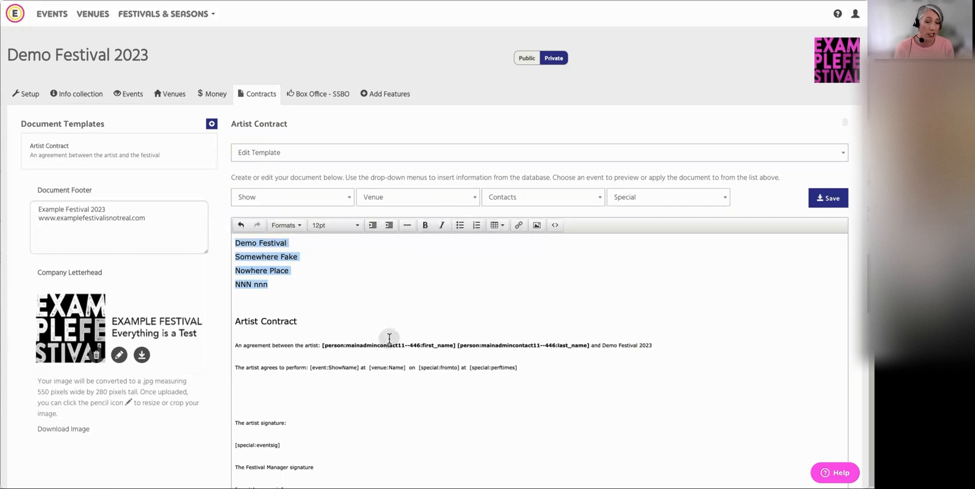
left_click(512, 282)
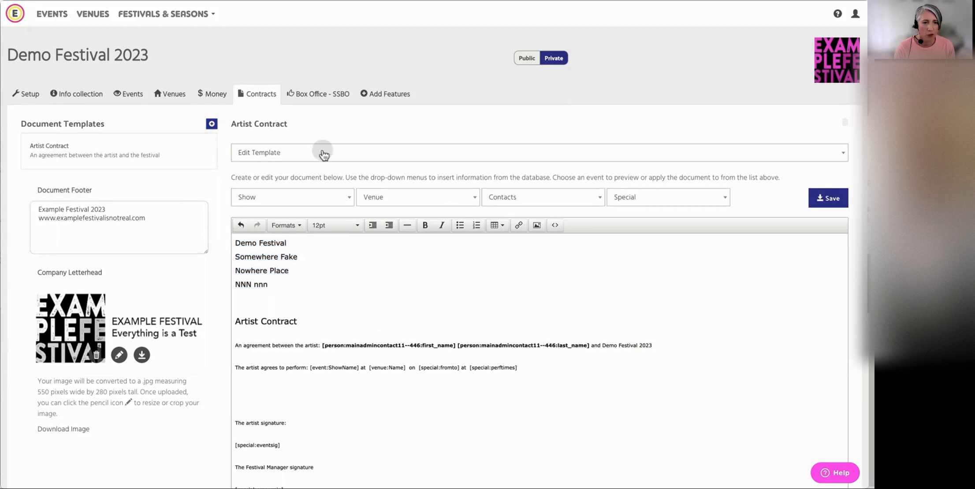
left_click(822, 206)
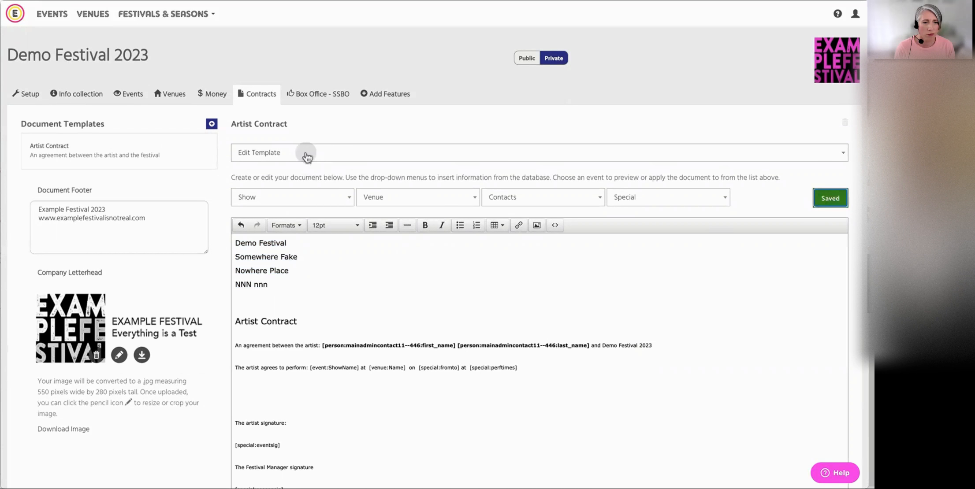
Preview the contract with the event A Testing Play and open the venue choice
left_click(346, 153)
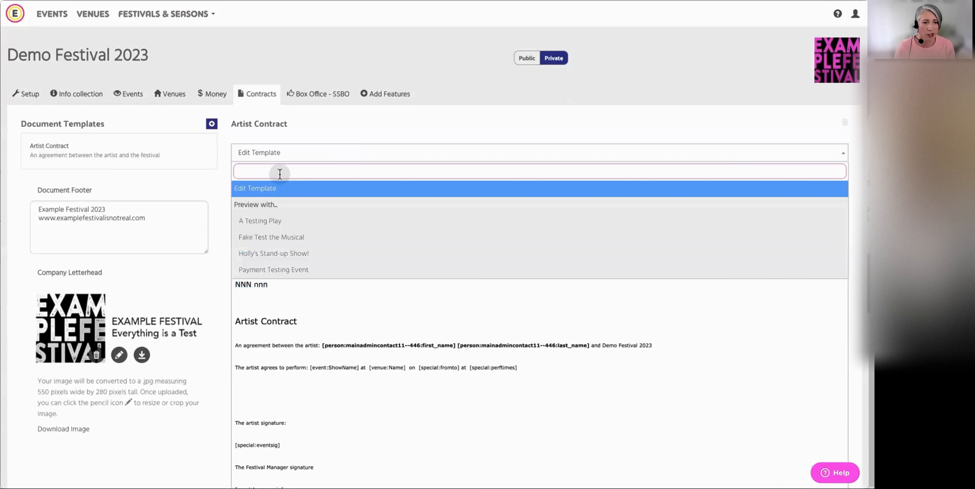
left_click(310, 226)
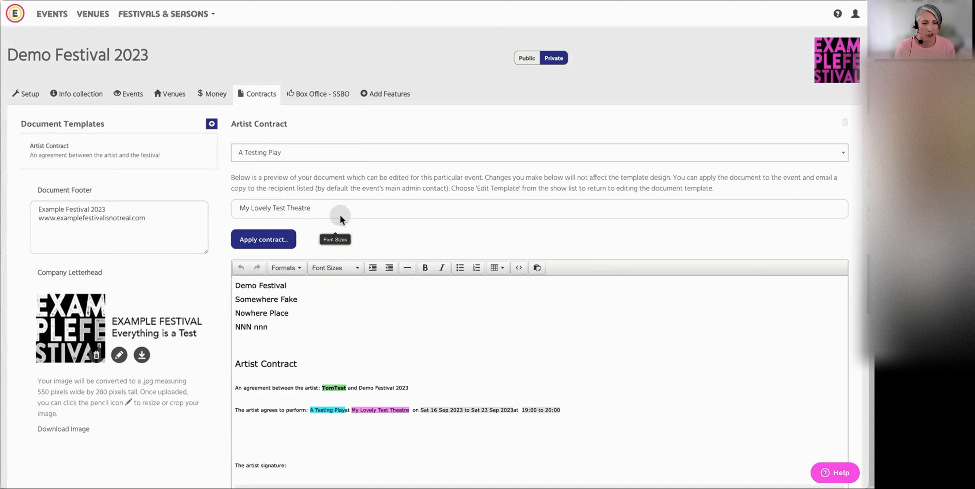
left_click(320, 213)
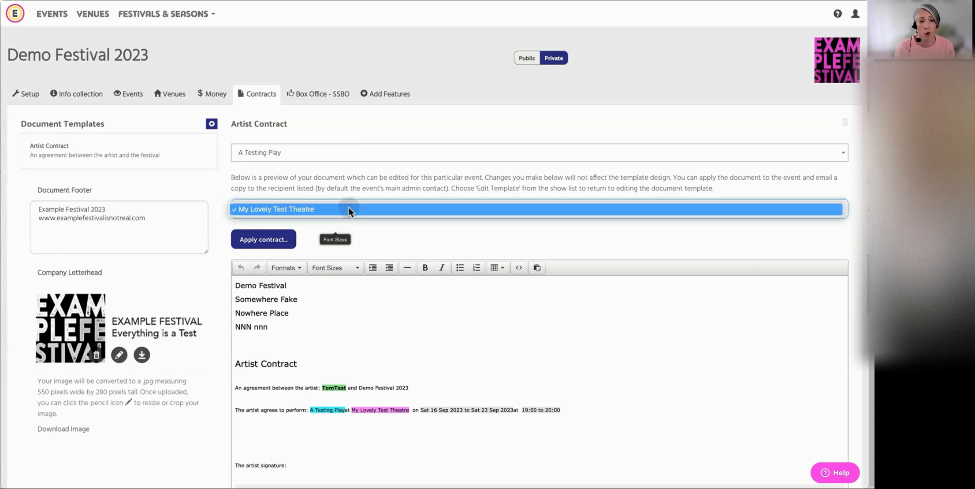
Start applying the Artist Contract, choose to save it to the event A Testing Play, and check the recipient's email address
left_click(272, 241)
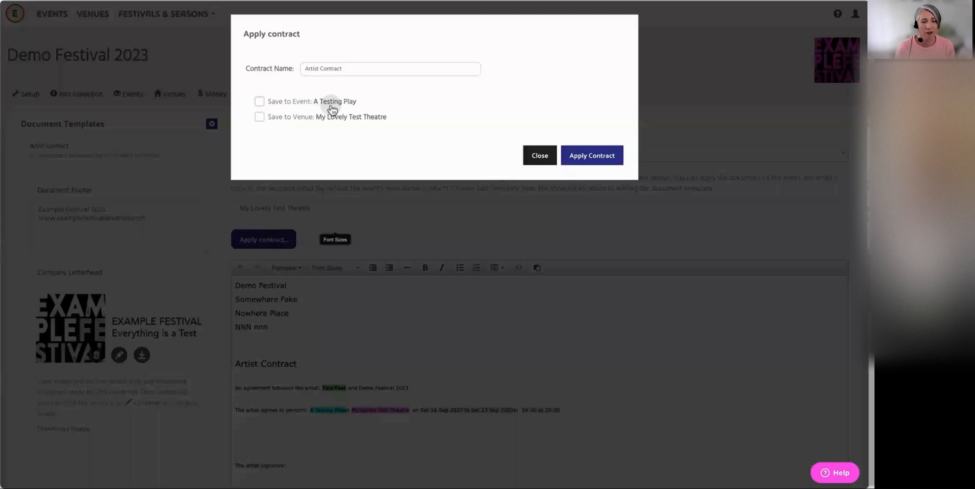
left_click(266, 103)
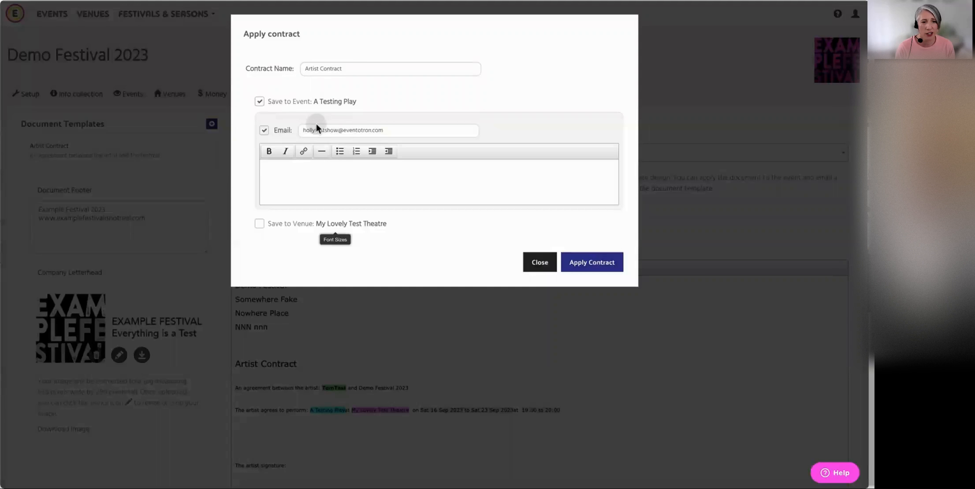
left_click_drag(338, 130, 319, 131)
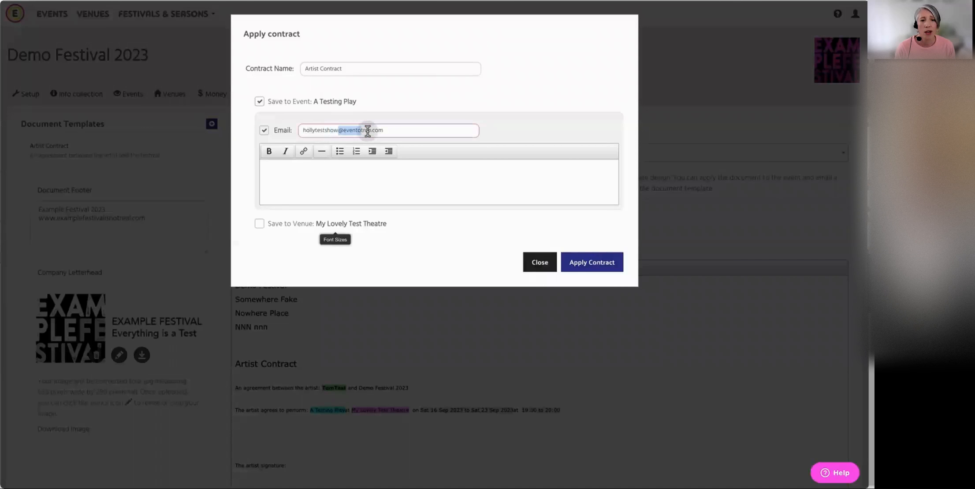
Begin the email message with "Hi. Please find your contract attached. You can log into Eventotron"
left_click(316, 174)
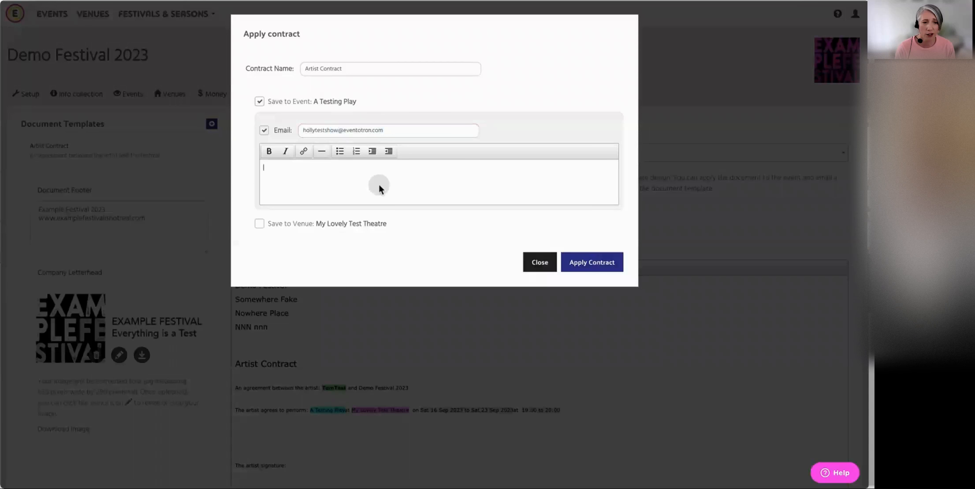
type("Hi. Pl")
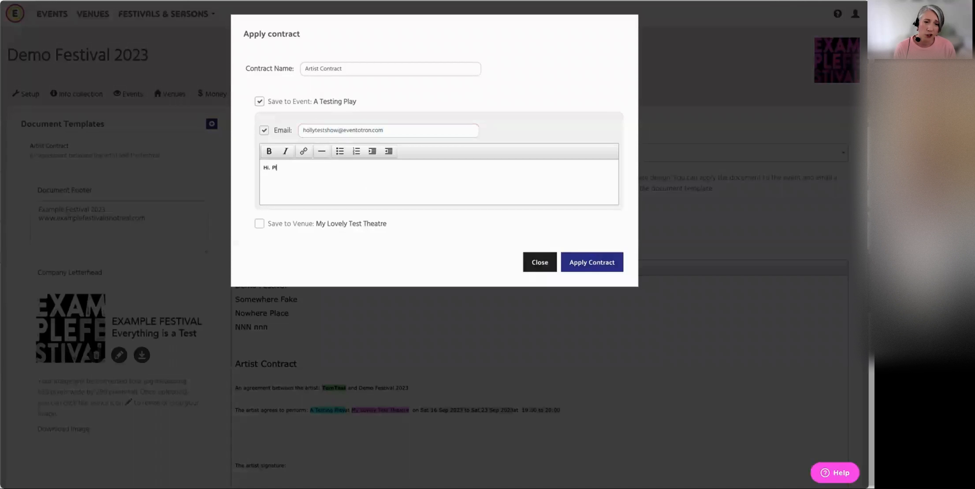
type("ease find your contract att")
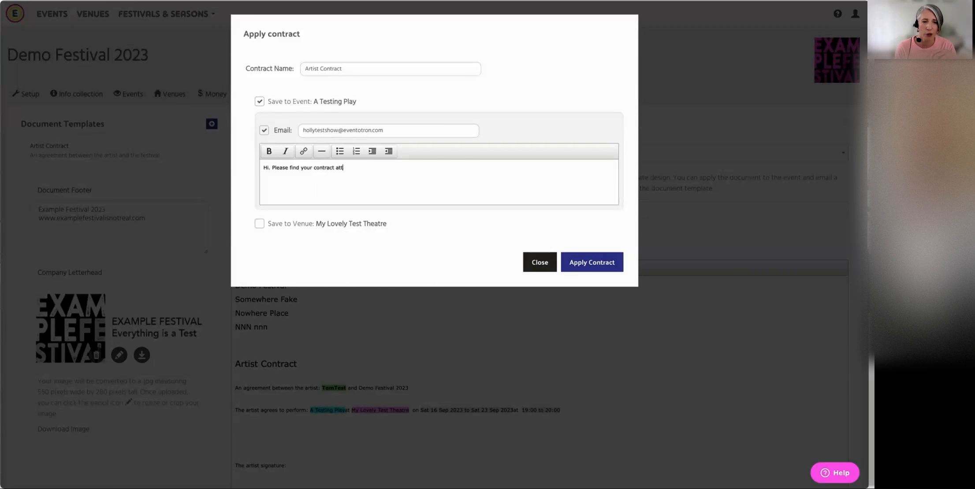
type("ached. You c")
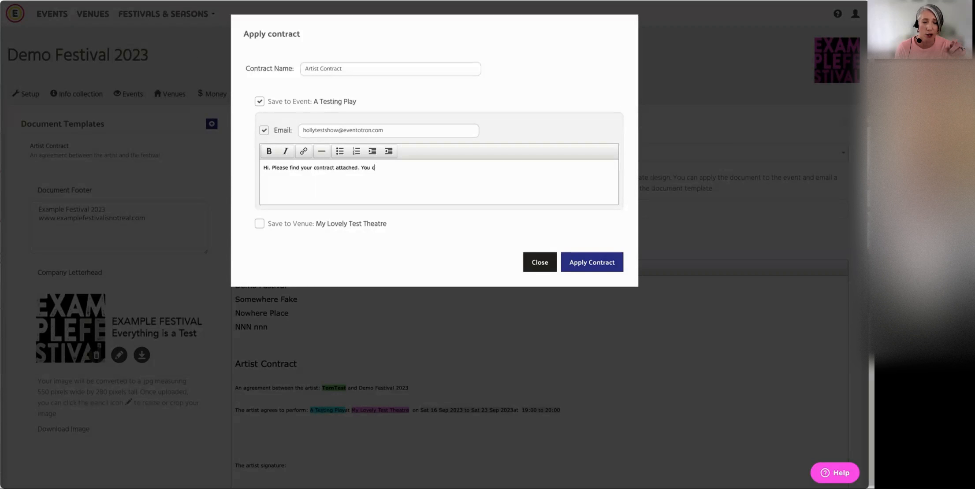
type("an log into ")
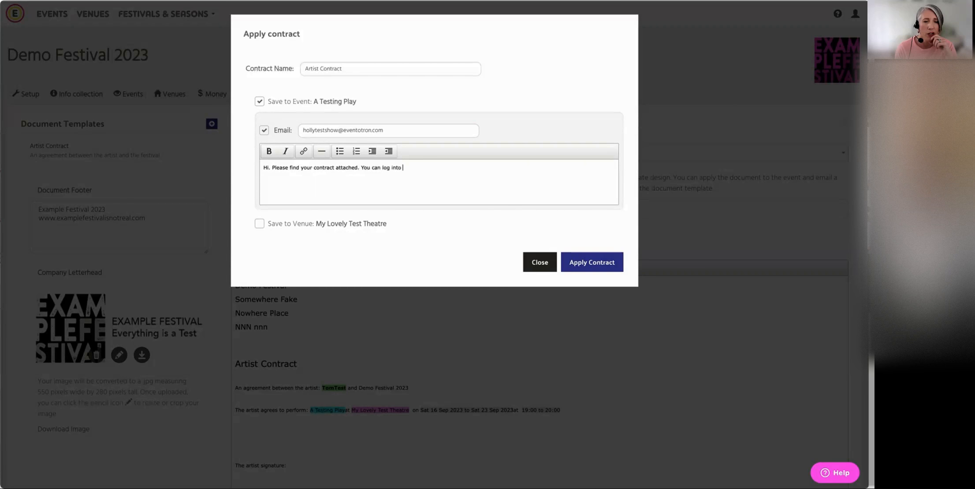
type("Eventotorn ")
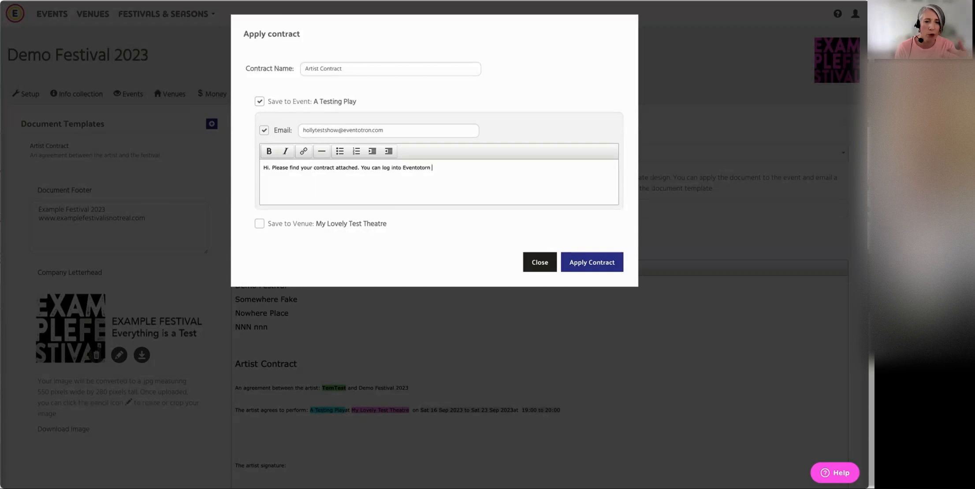
key("BackSpace")
key("BackSpace")
key("BackSpace")
key("BackSpace")
type("ron and find you")
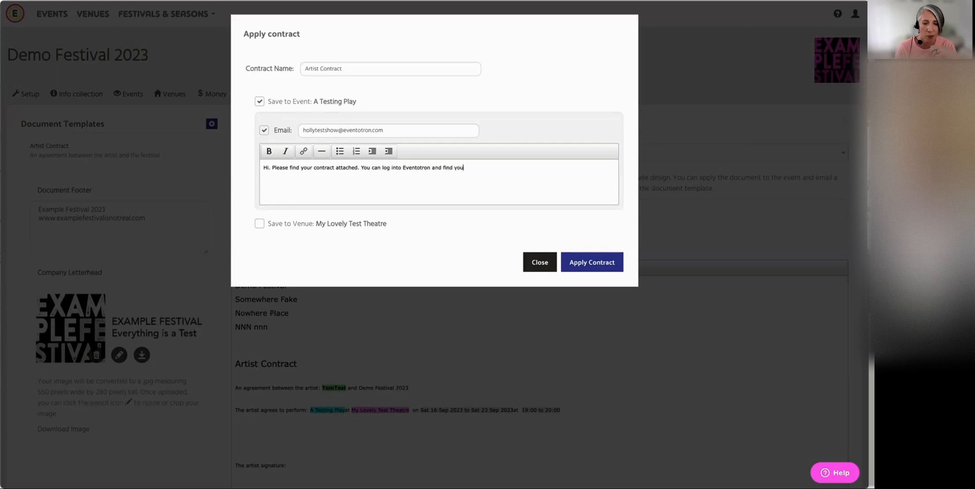
type("r contract in your event profile for")
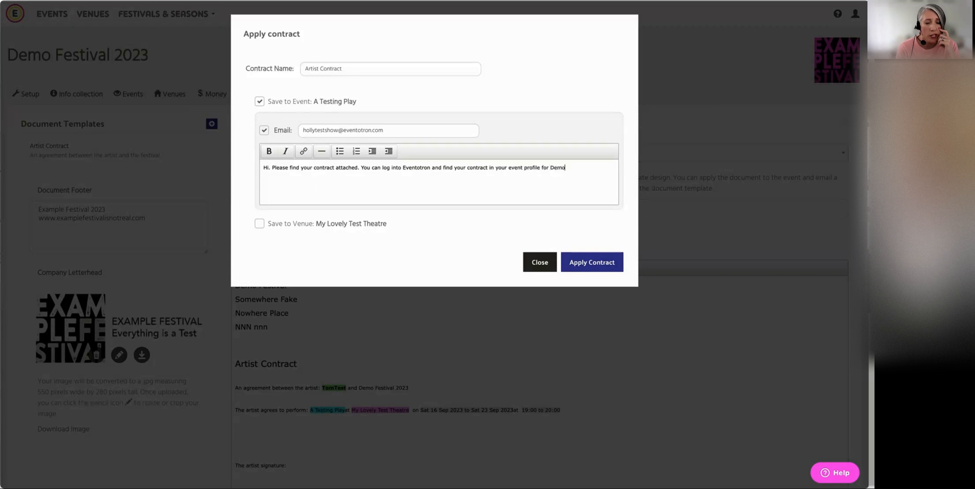
Continue the email message with "and find your contract in your event profile for Demo Festival under Documents and sign it digitally."
type("Demo Festival an")
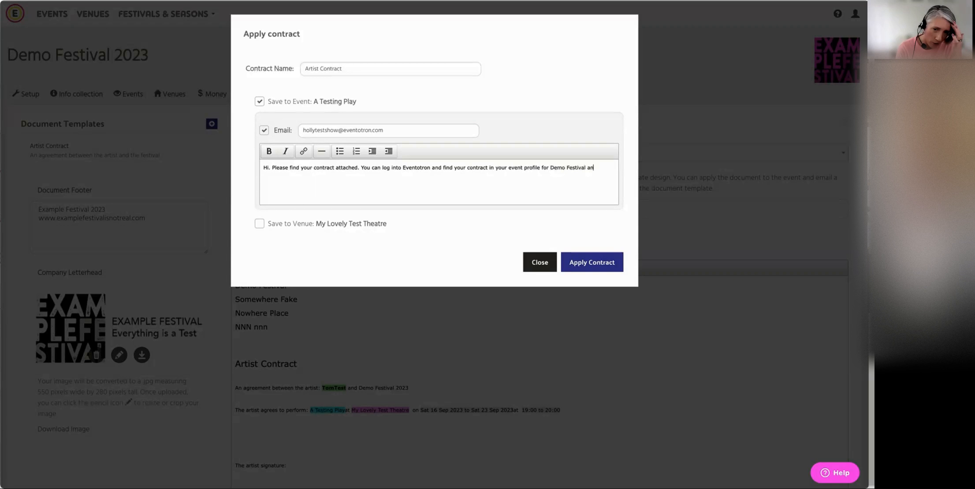
key("BackSpace")
key("BackSpace")
type("under Documents and sign it dig")
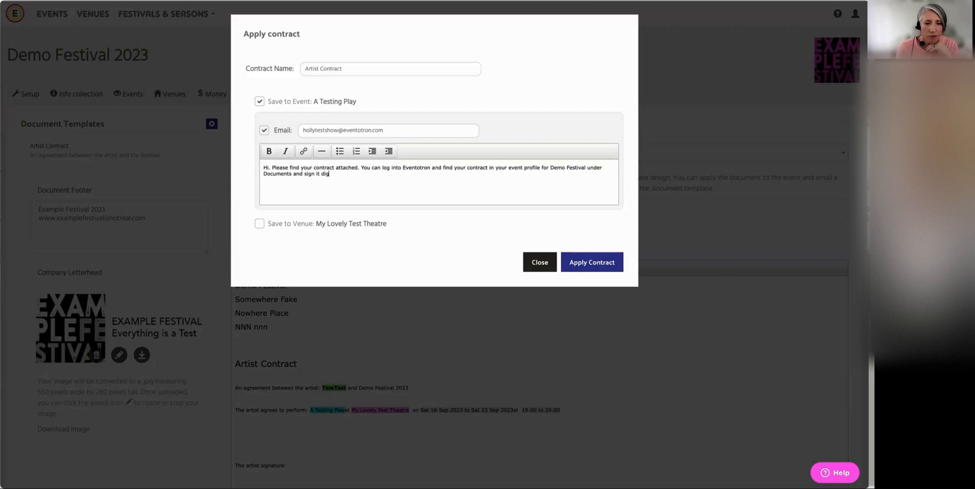
type("itally ")
type(".")
type("Best")
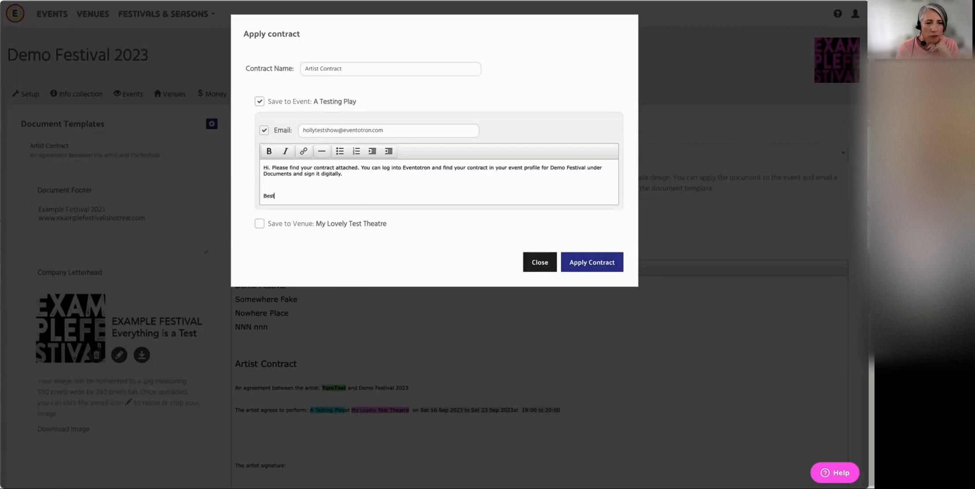
End the email message with "Best" and the sign-off "The Demo Festival Team" on separate lines
key("Return")
key("Return")
type("The Demo Festival Team")
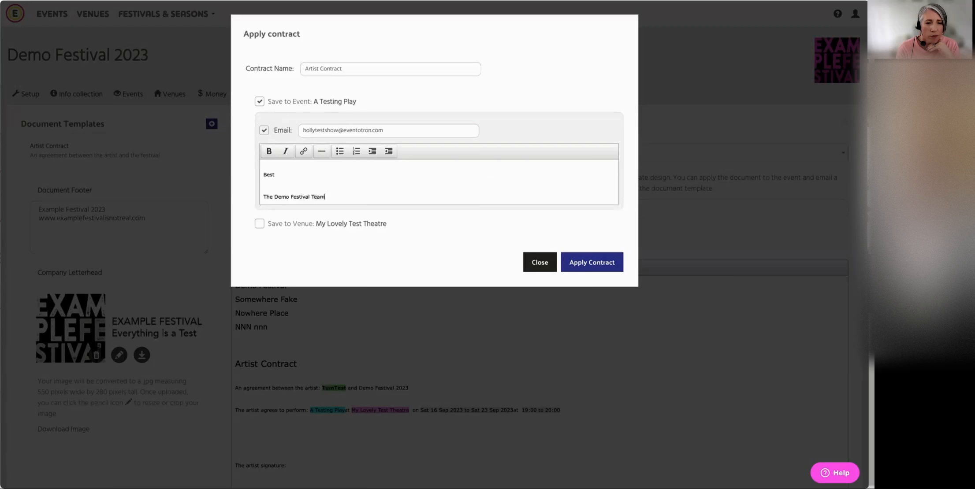
Apply the Artist Contract to A Testing Play and return to the list of existing contracts
left_click(587, 260)
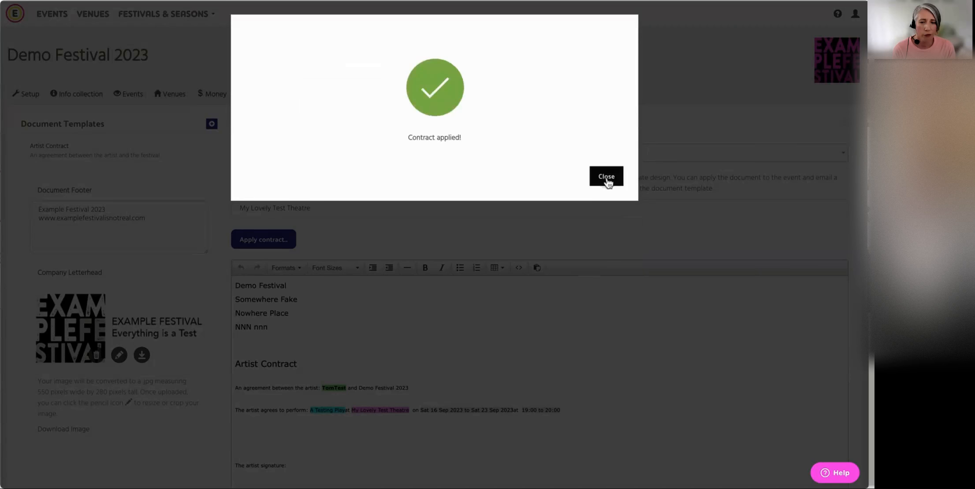
left_click(606, 177)
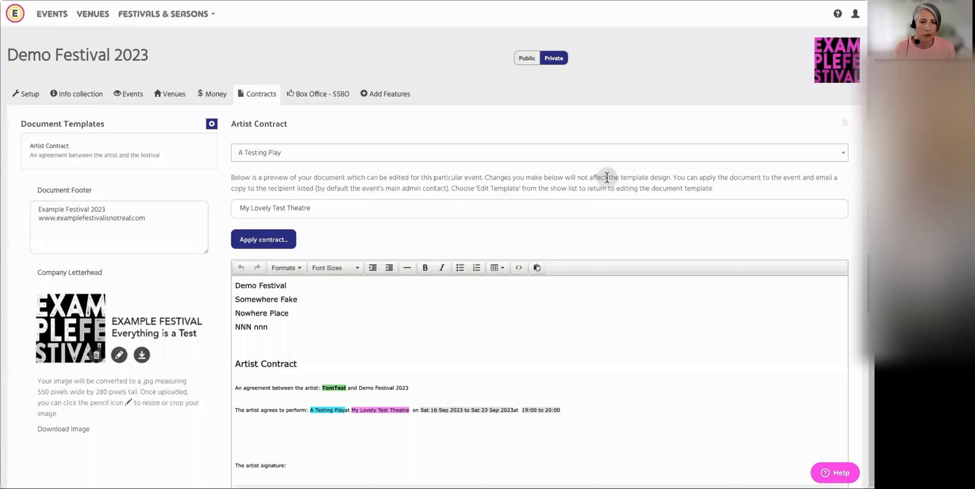
left_click(255, 95)
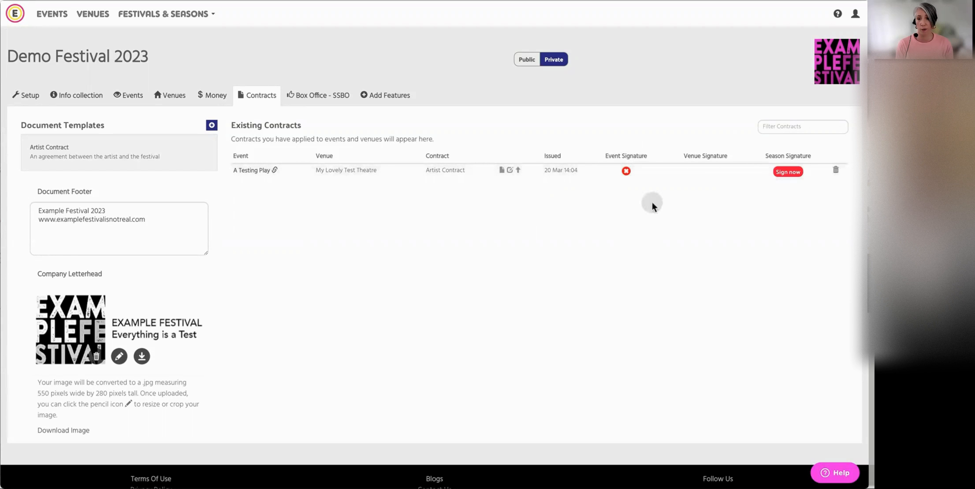
Open the A Testing Play contract from its season signature request and sign it as Festival Manager with a hand-drawn signature
left_click(788, 172)
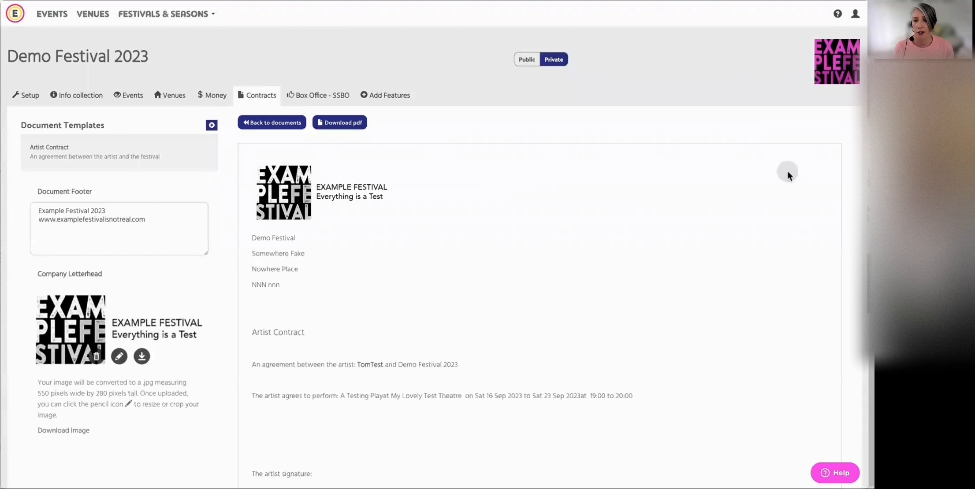
scroll(603, 232, "down", 3)
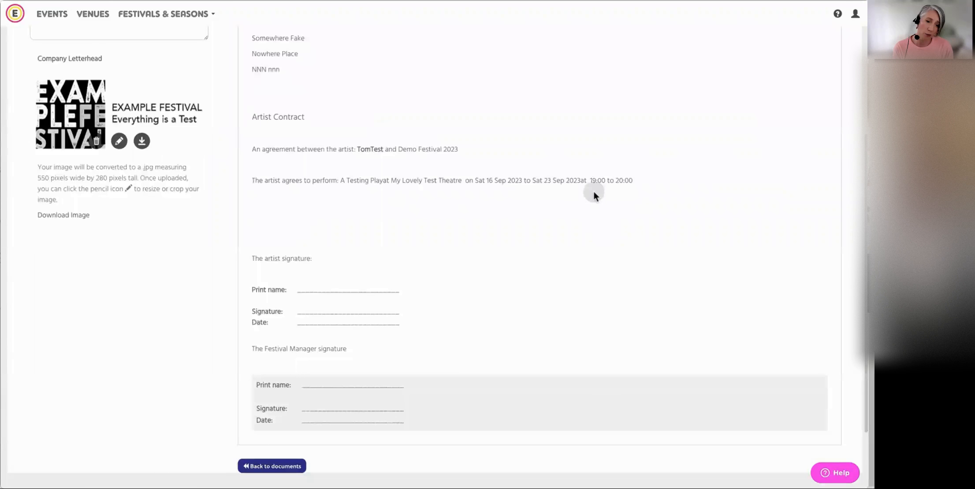
left_click(315, 386)
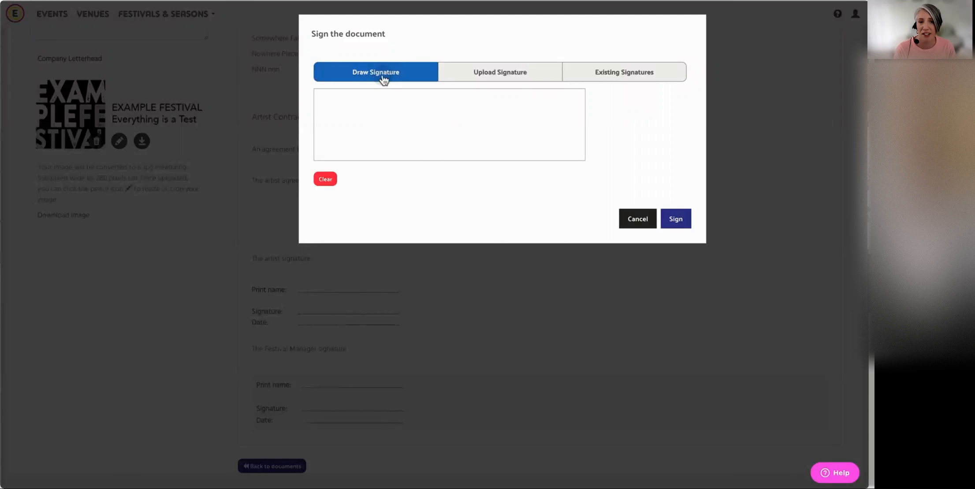
left_click(345, 135)
mouse_move(371, 125)
left_mouse_down()
mouse_move(430, 108)
mouse_move(517, 110)
left_mouse_up()
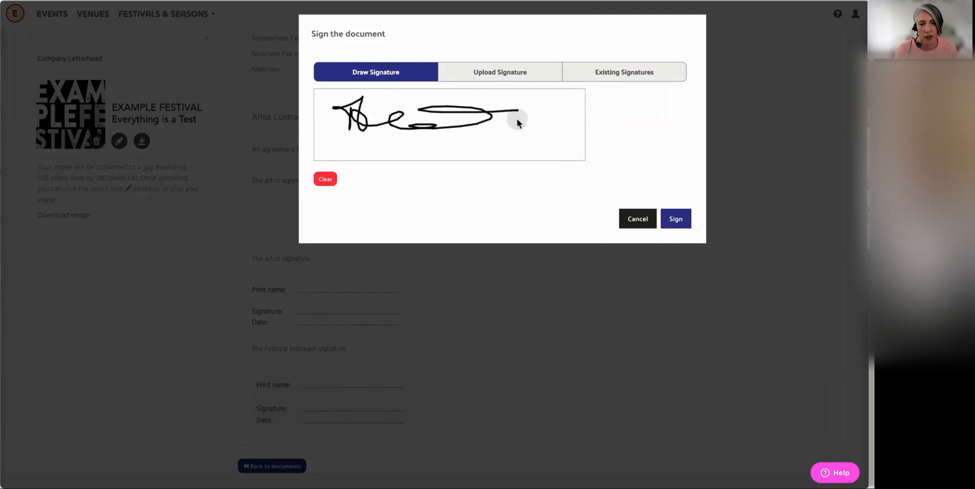
left_click(677, 219)
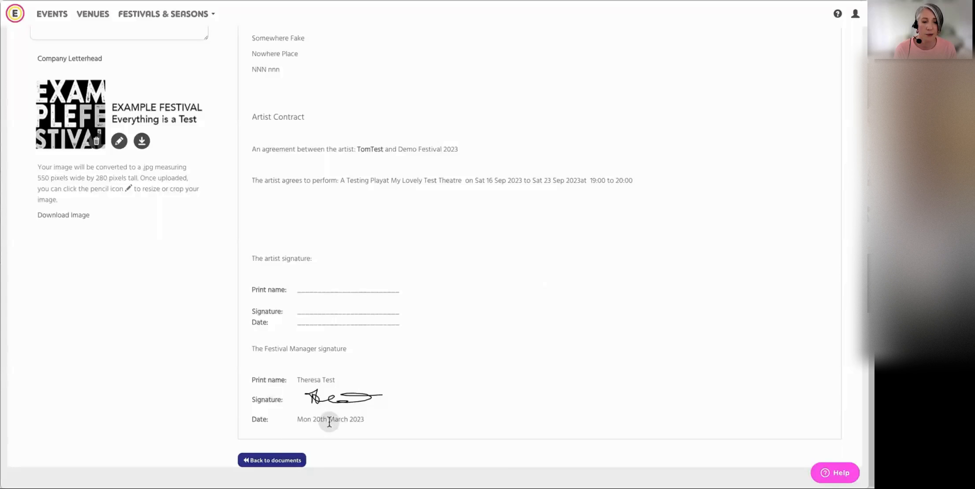
Return to the existing contracts list and check the season signature status of the A Testing Play contract
scroll(502, 348, "up", 5)
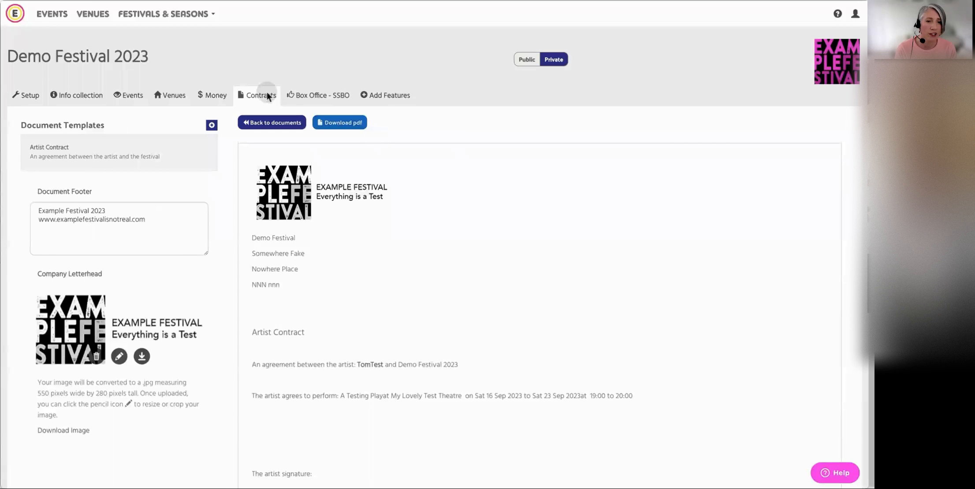
left_click(265, 123)
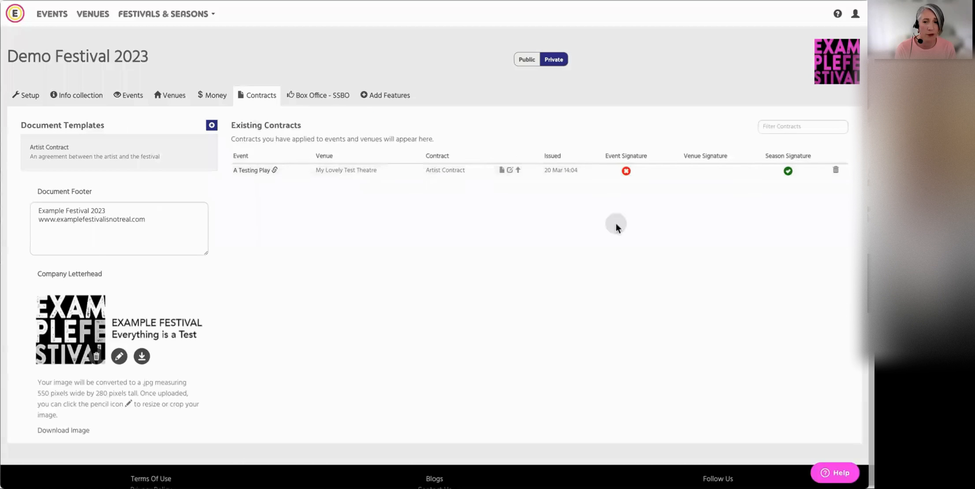
left_click(789, 174)
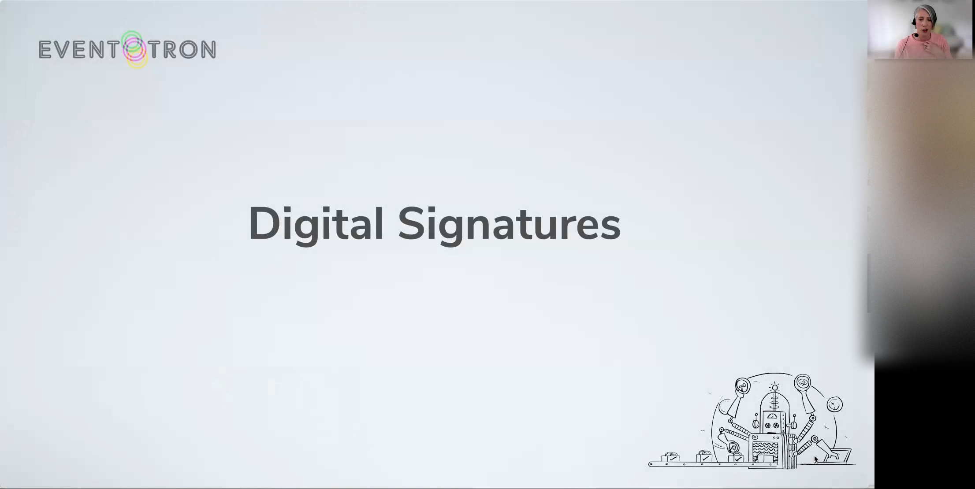
left_click(843, 462)
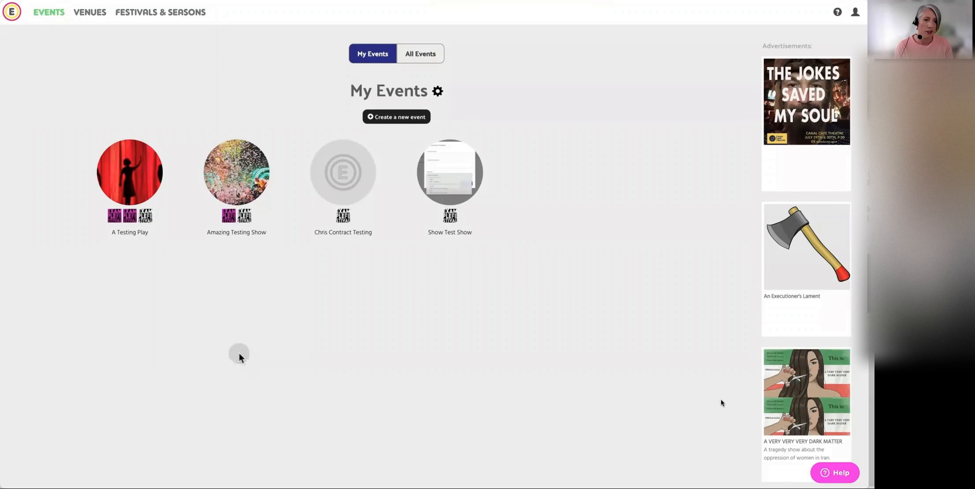
Open the event A Testing Play, dismiss the registration notice, and show its documents for Demo Festival 2023
left_click(128, 179)
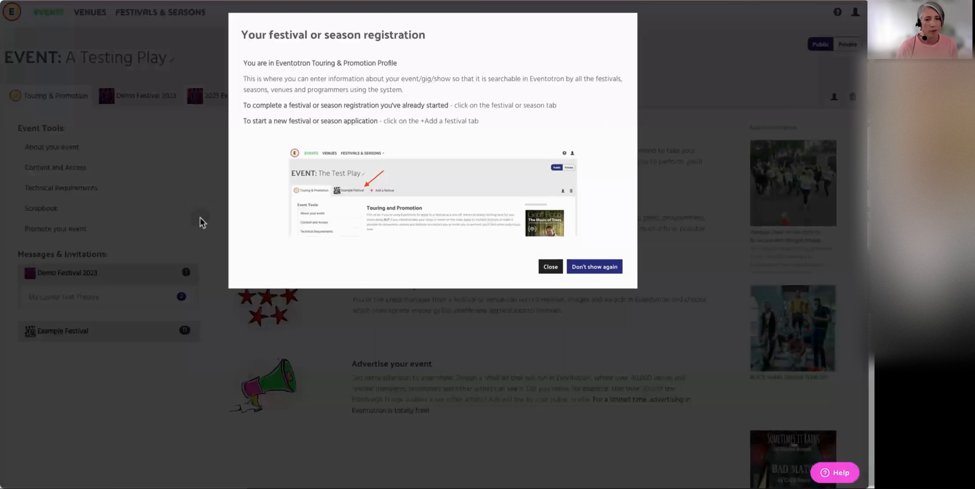
left_click(548, 267)
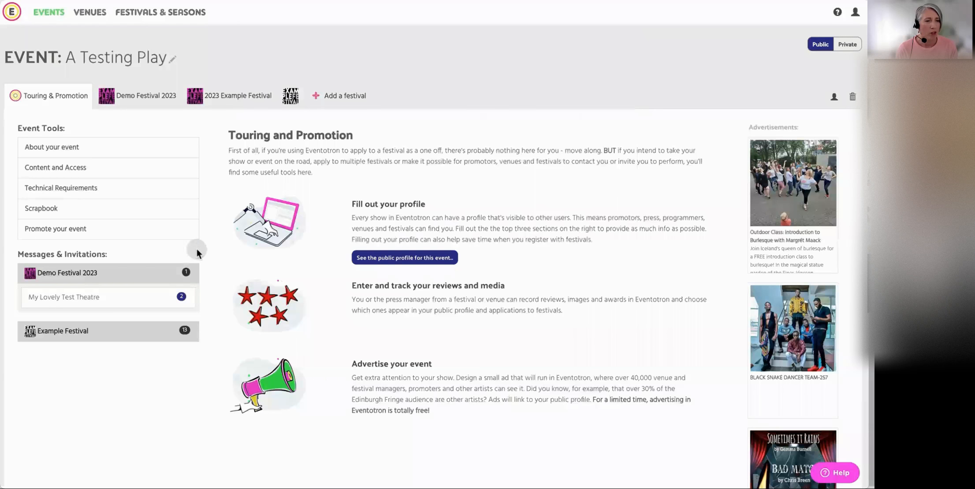
left_click(142, 101)
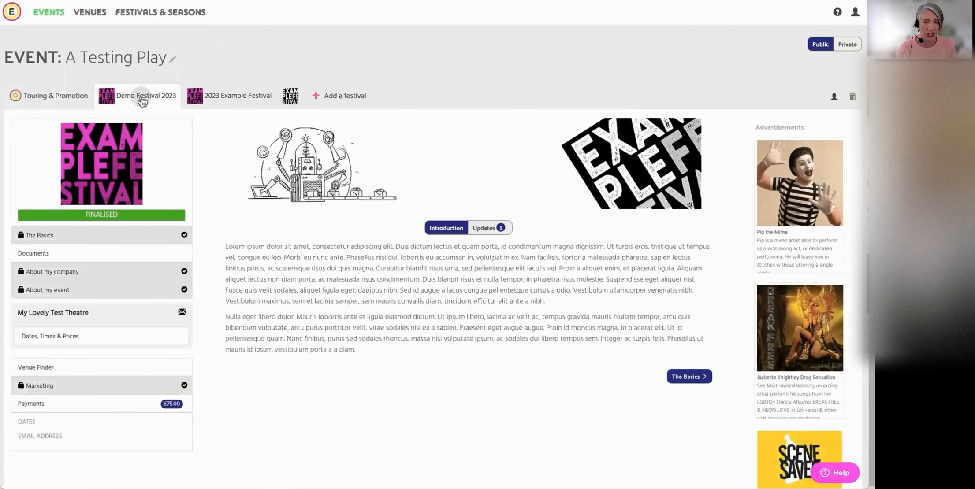
left_click(101, 257)
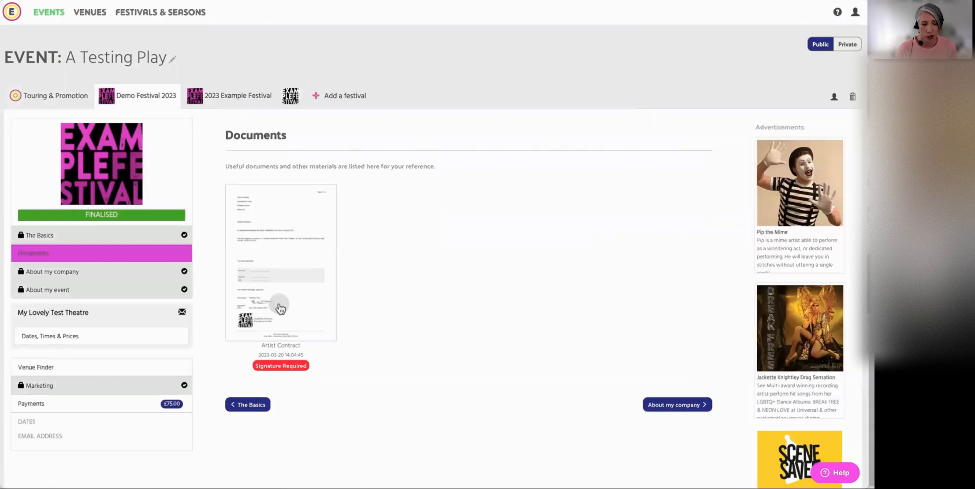
Open the Artist Contract in the event's documents, look over its text and signature blocks, and return to the documents
left_click(318, 298)
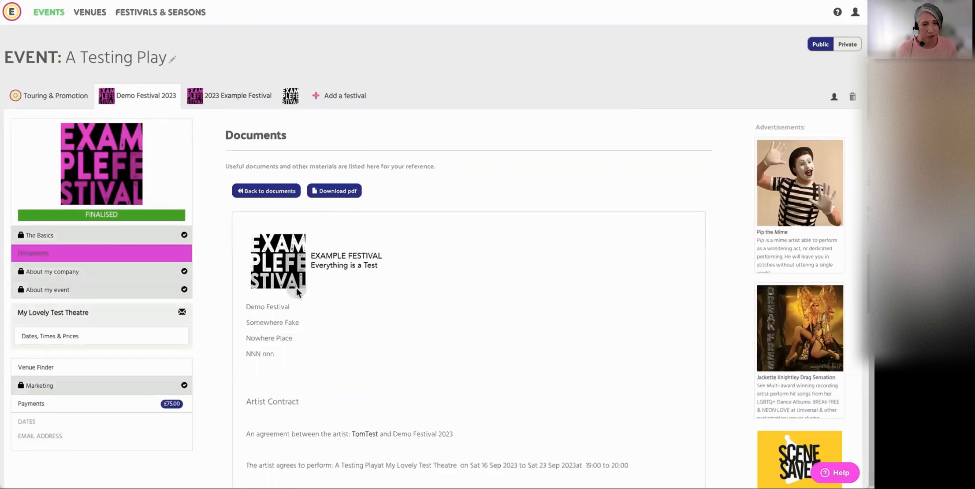
scroll(455, 294, "down", 8)
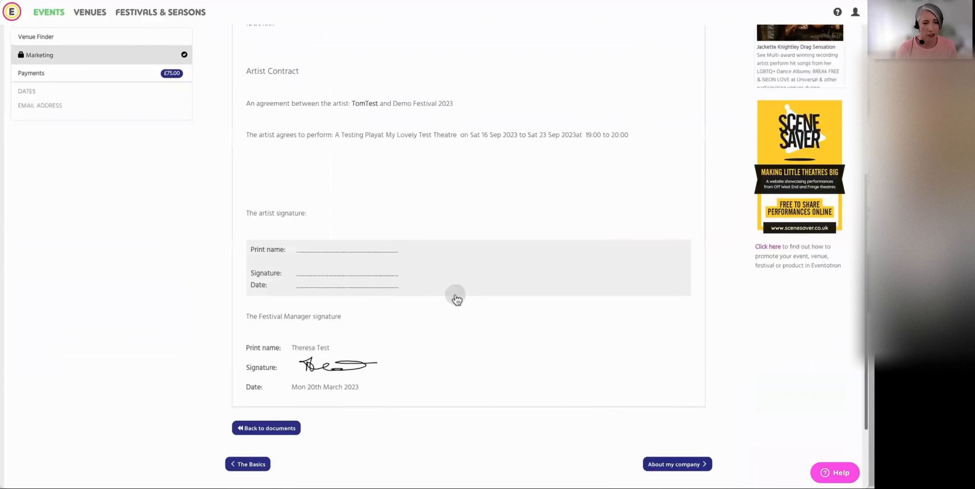
scroll(456, 299, "up", 6)
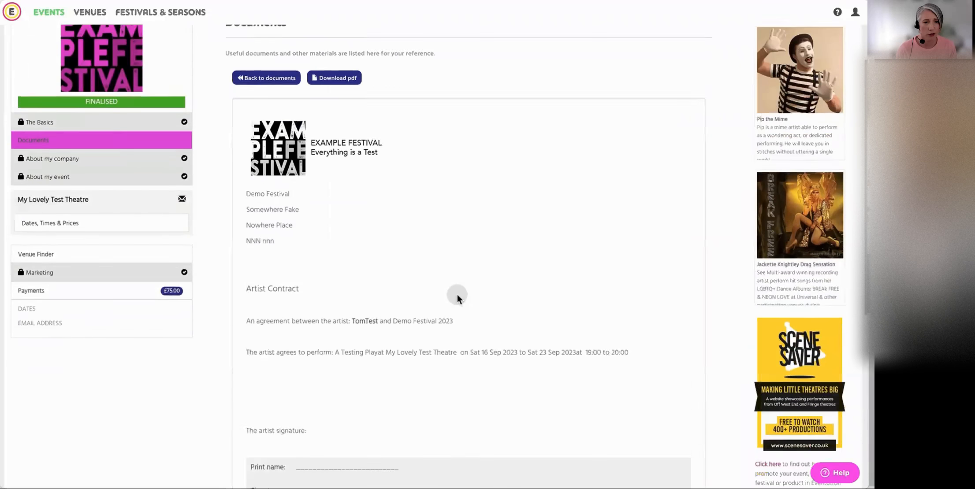
scroll(452, 264, "up", 1)
left_click(270, 97)
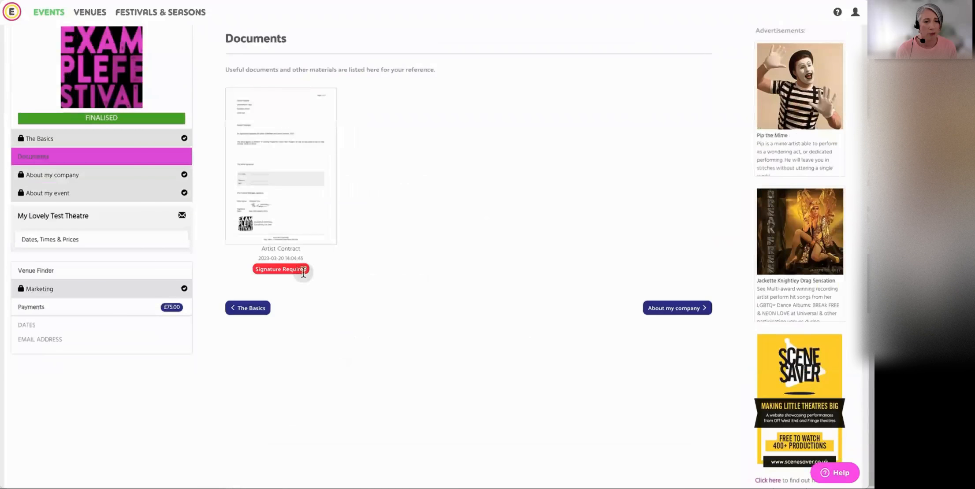
Open the Artist Contract that requires a signature and sign its artist block with a hand-drawn signature
left_click(281, 269)
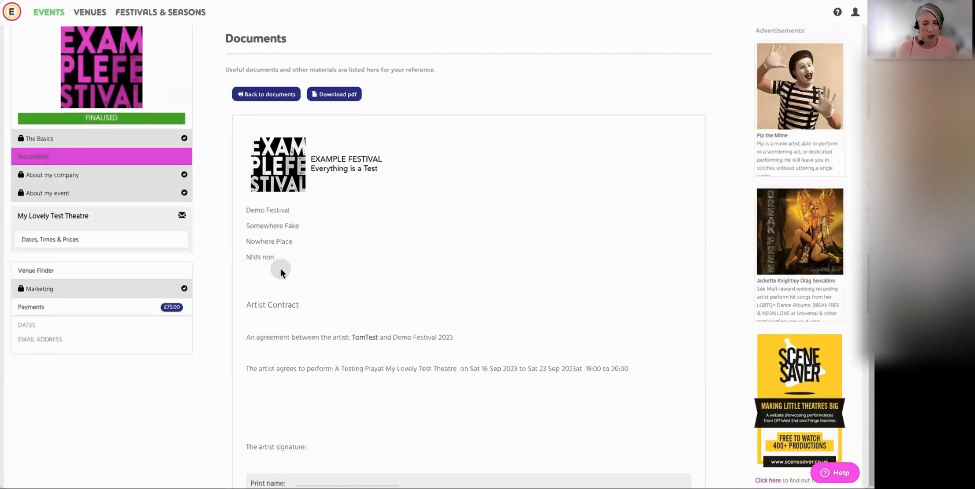
scroll(402, 279, "down", 5)
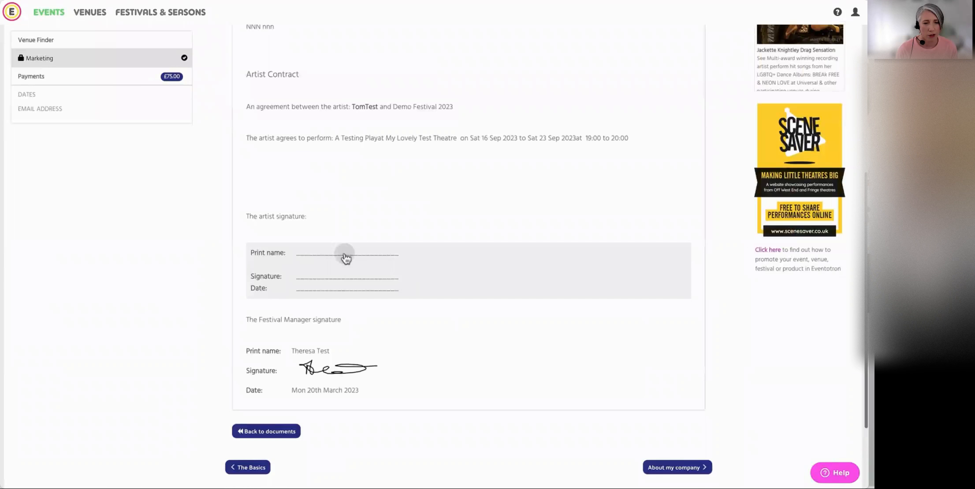
left_click(335, 254)
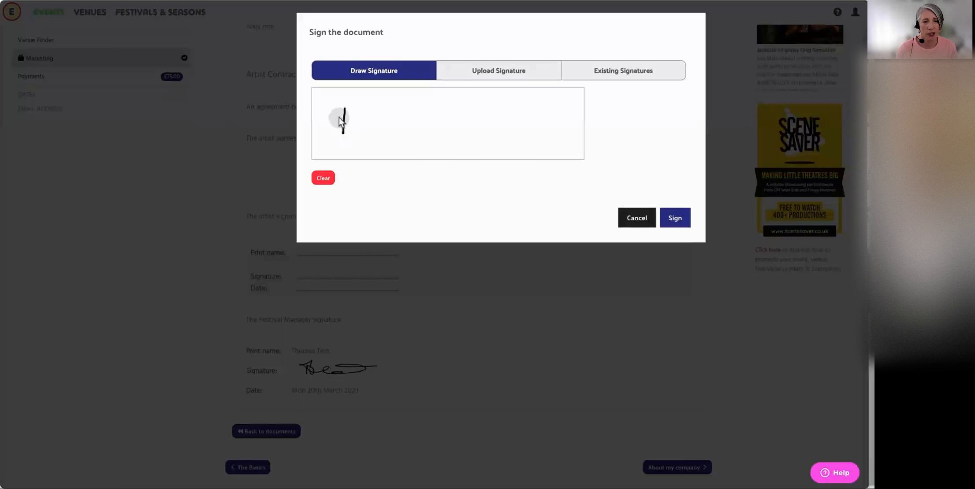
mouse_move(358, 127)
left_mouse_down()
mouse_move(398, 125)
mouse_move(434, 107)
mouse_move(468, 130)
left_mouse_up()
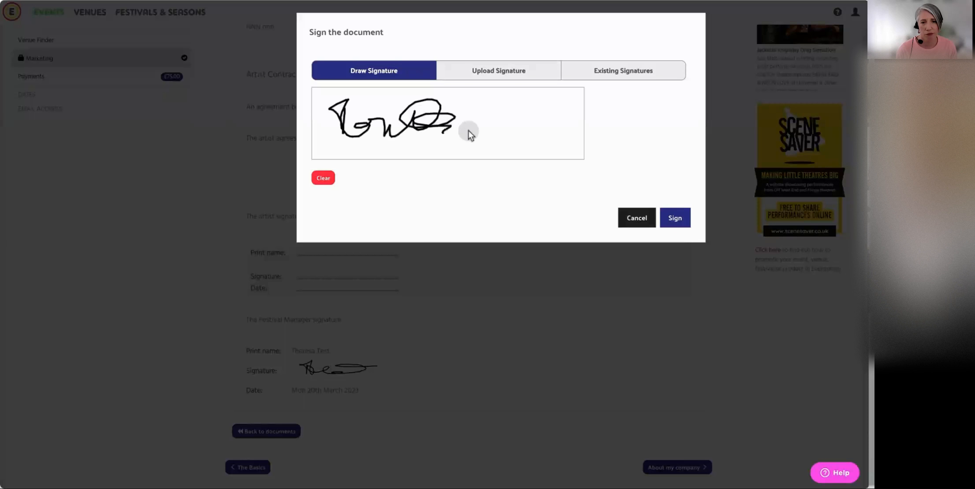
left_click(678, 223)
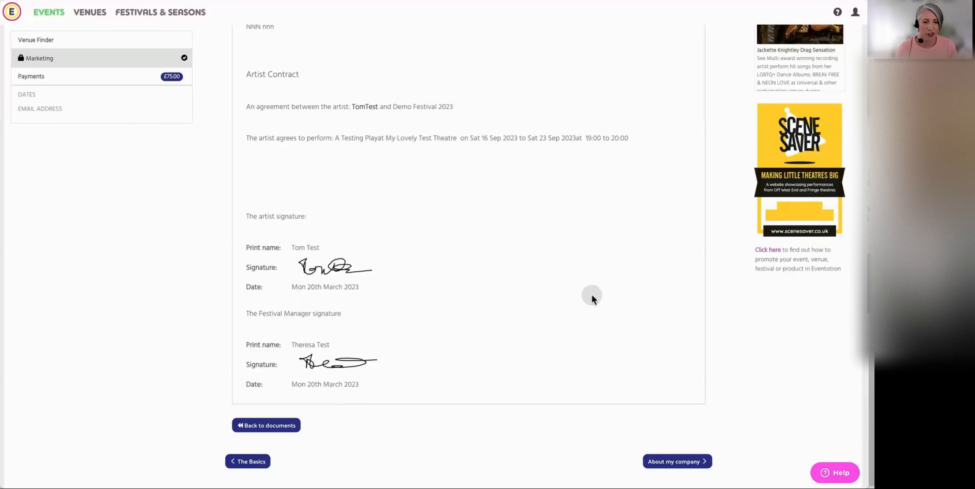
Return to the event's documents, reopen the signed Artist Contract to view it, and go back to the documents
scroll(592, 294, "up", 5)
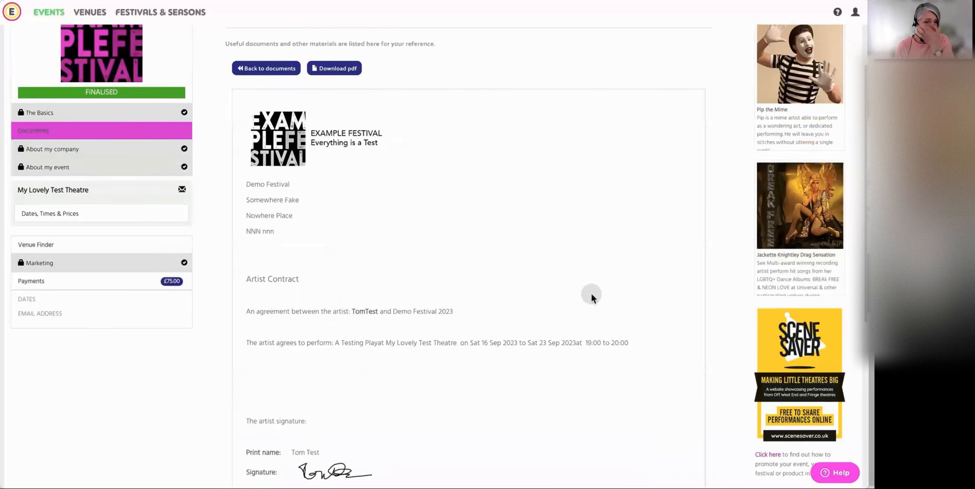
left_click(187, 155)
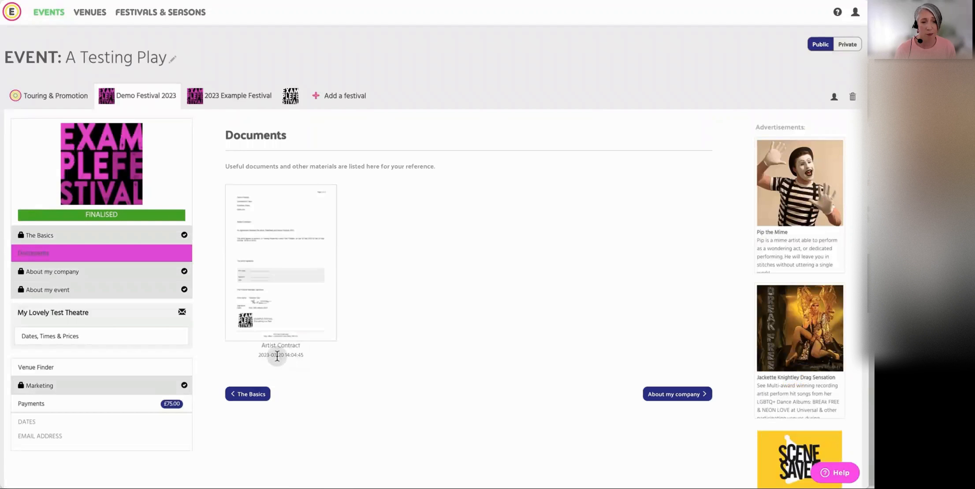
left_click(284, 273)
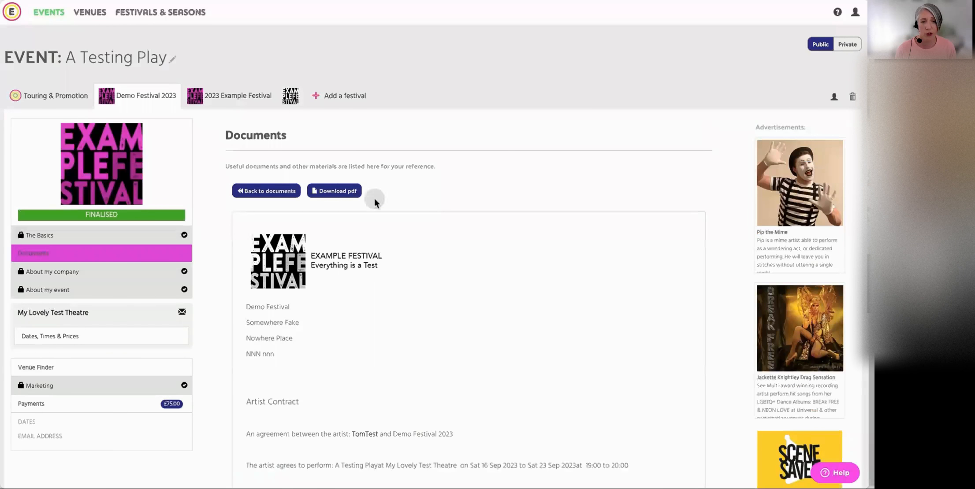
left_click(269, 191)
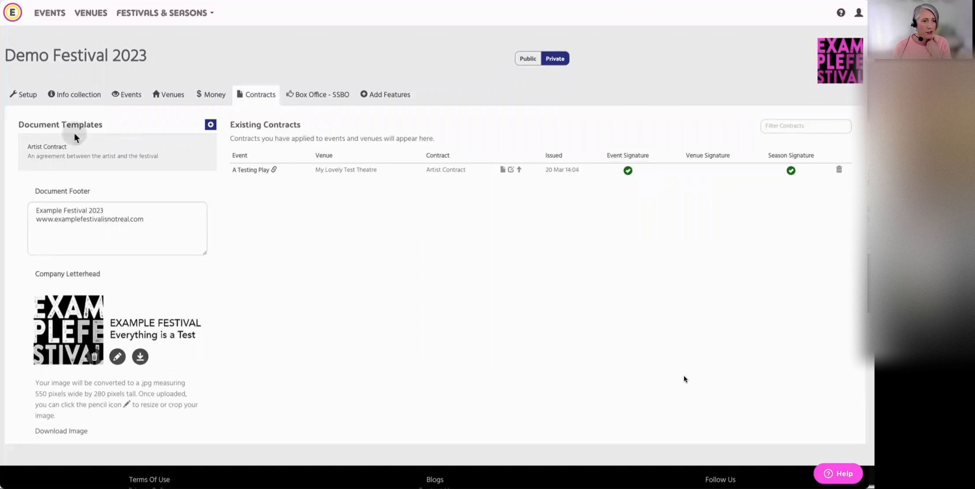
Create a document template named Venue Contract, described as "An agreement between the venue and the festival", based on Demo Festival 2023's Artist Contract
left_click(210, 126)
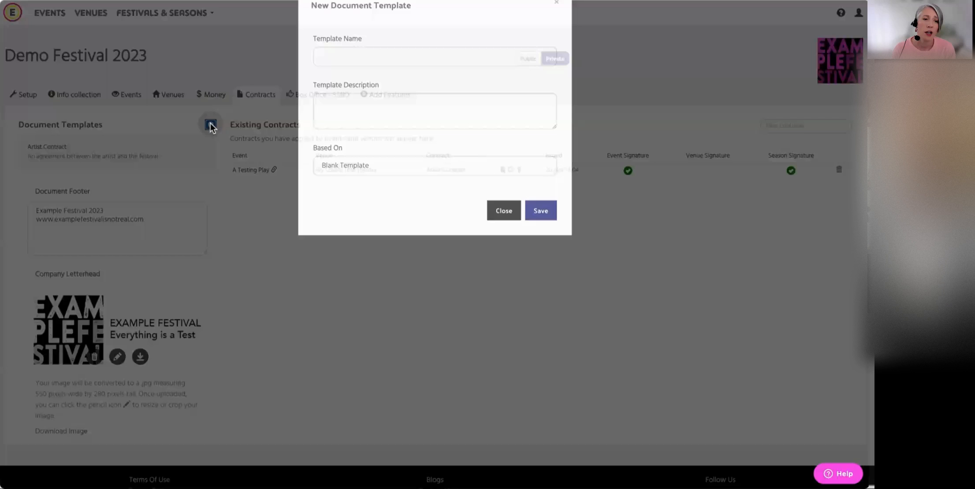
left_click(342, 77)
type("Ve")
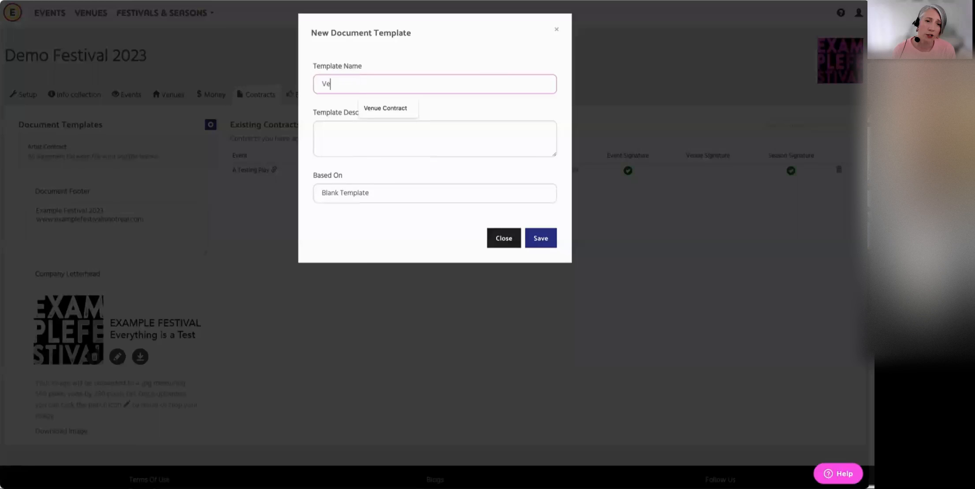
type("nue Contract")
left_click(332, 130)
type("An agreement between the venue and the festival")
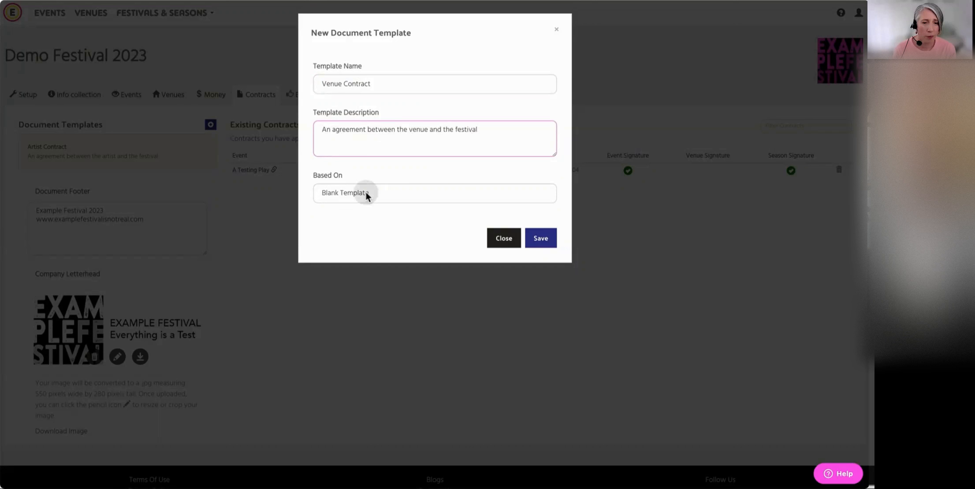
left_click(379, 193)
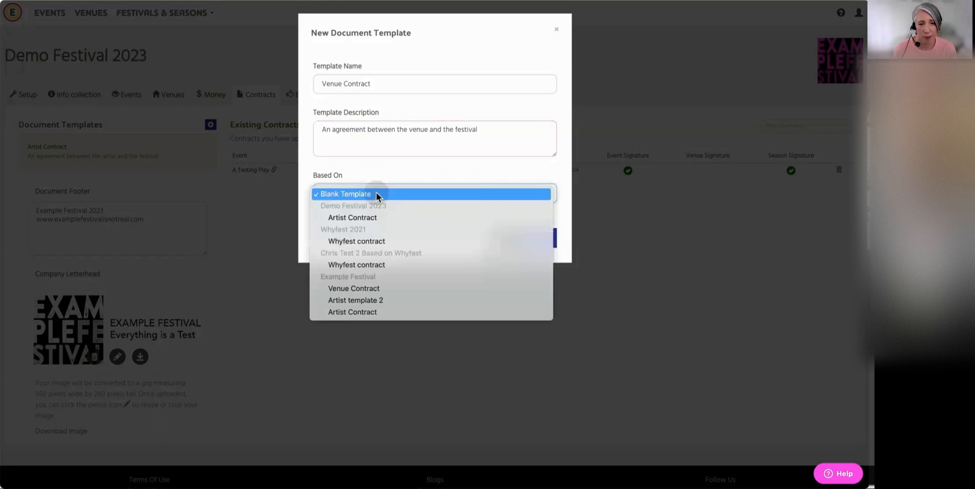
left_click(361, 217)
left_click(544, 238)
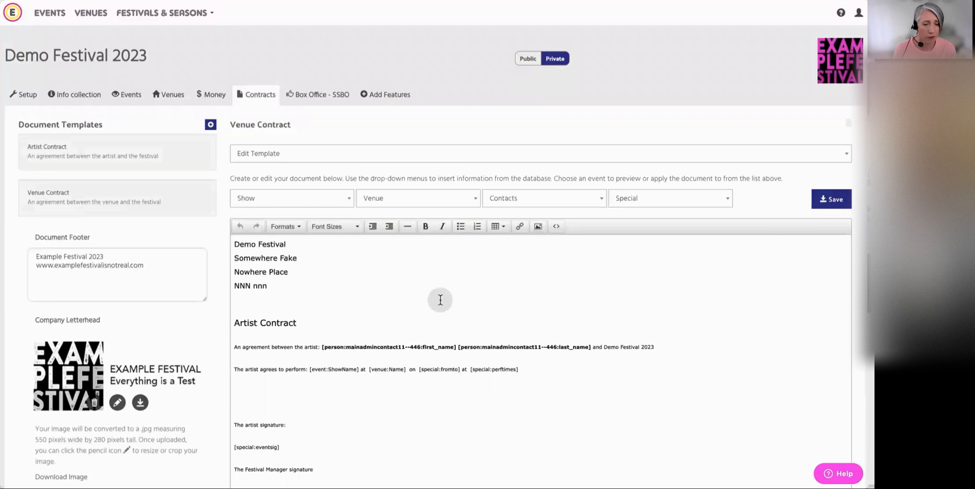
Change the heading in the template text from Artist Contract to Venue Contract
scroll(439, 298, "down", 2)
left_click_drag(257, 258, 235, 258)
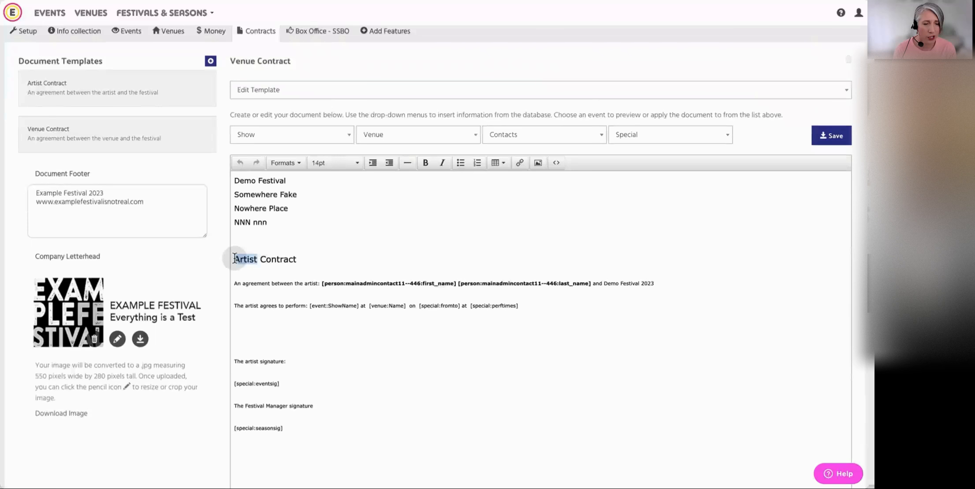
type("Vne")
key("BackSpace")
key("BackSpace")
key("BackSpace")
type("enue")
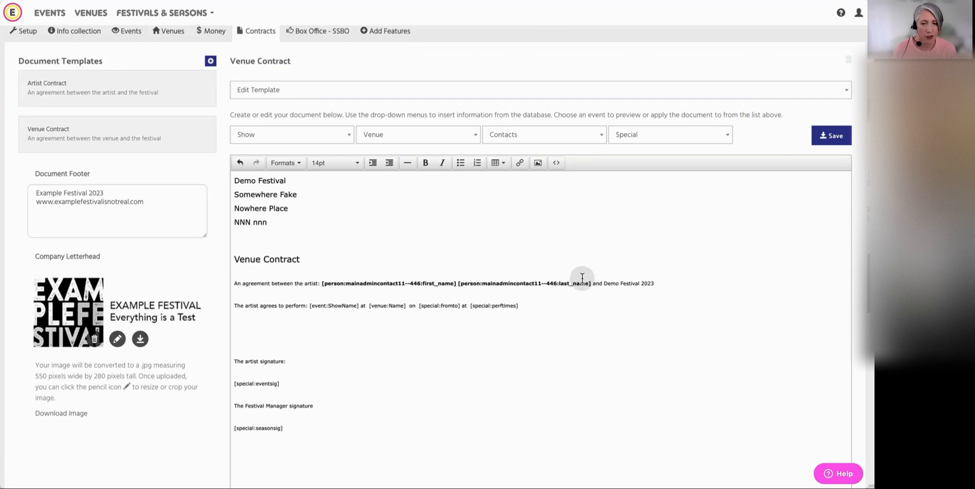
Replace the artist and contact name placeholders in the agreement line with "venue:" and a bold venue Name placeholder
left_click_drag(588, 283, 304, 283)
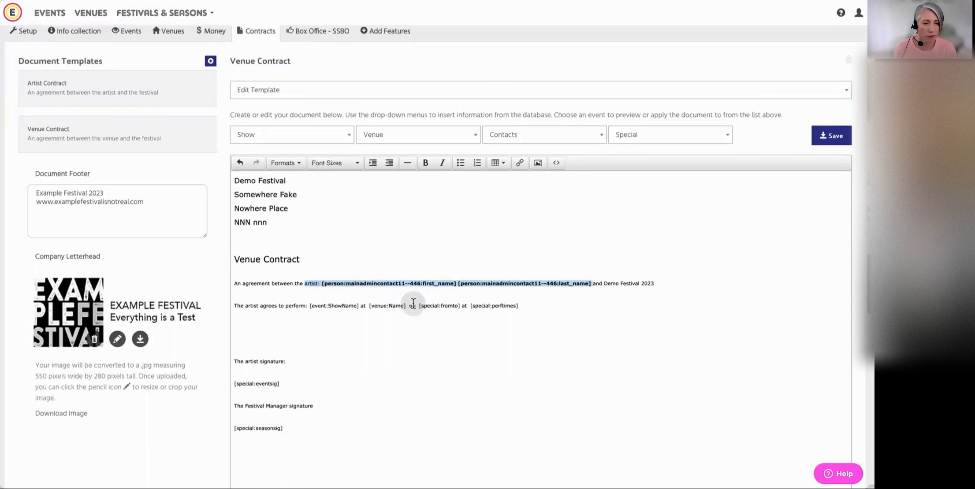
key("BackSpace")
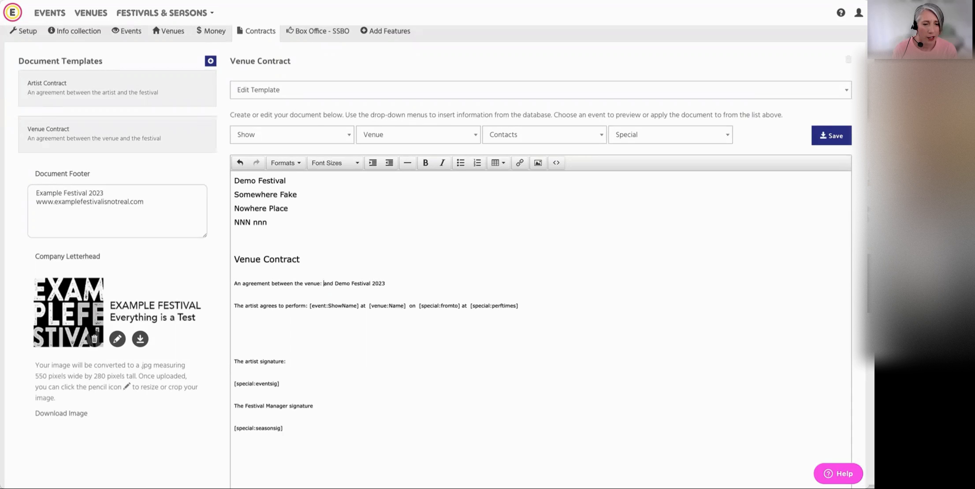
left_click(405, 139)
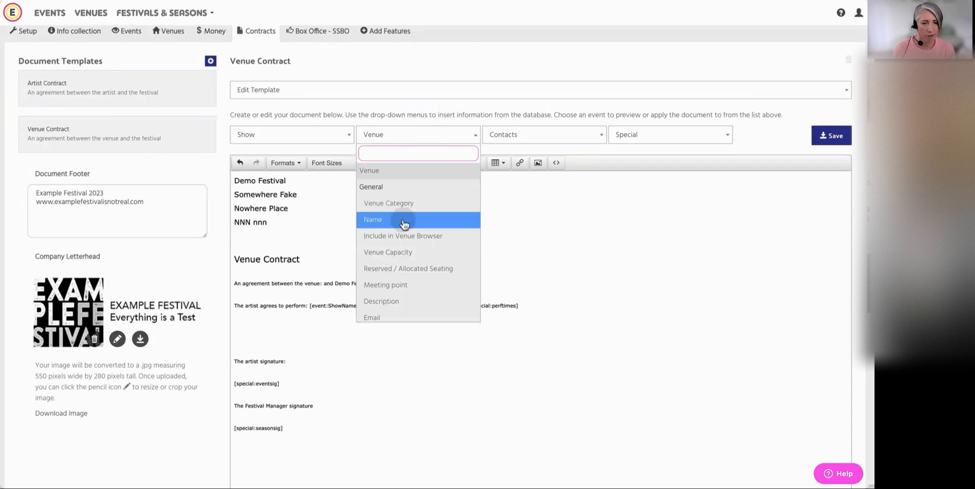
left_click(387, 225)
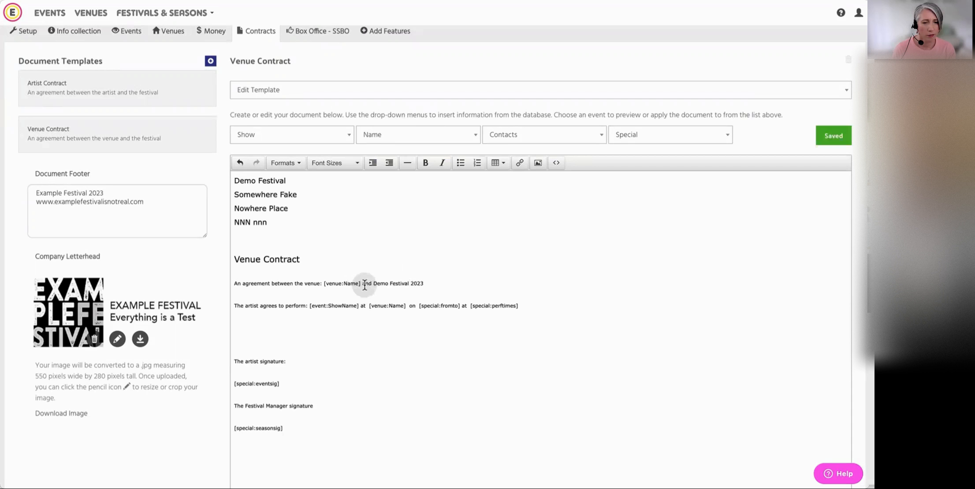
left_click_drag(361, 282, 324, 284)
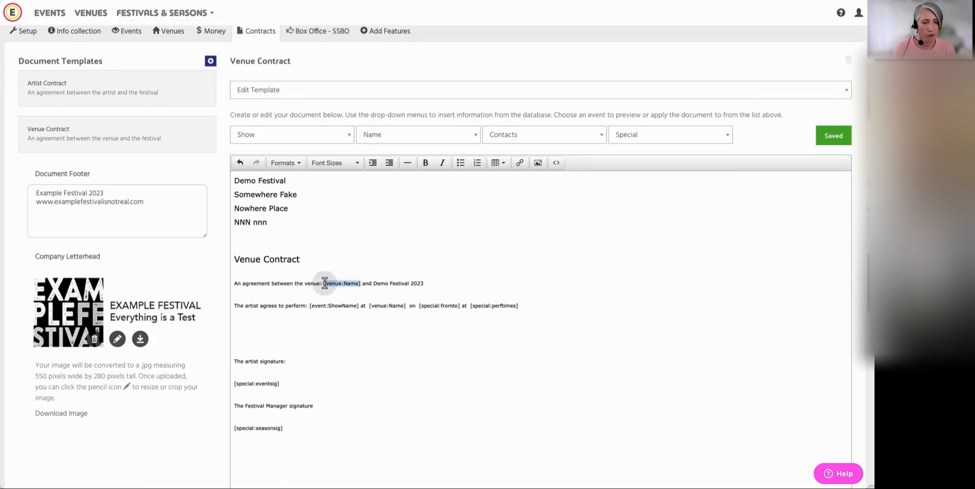
left_click(426, 163)
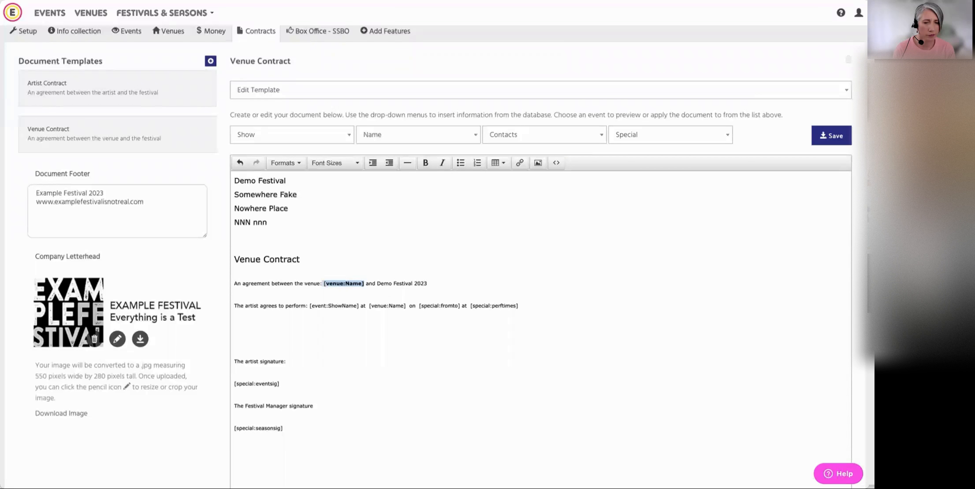
Replace the artist signature block with the line "The venue manager signature:" and a Venue Manager signature request below it
scroll(416, 76, "down", 3)
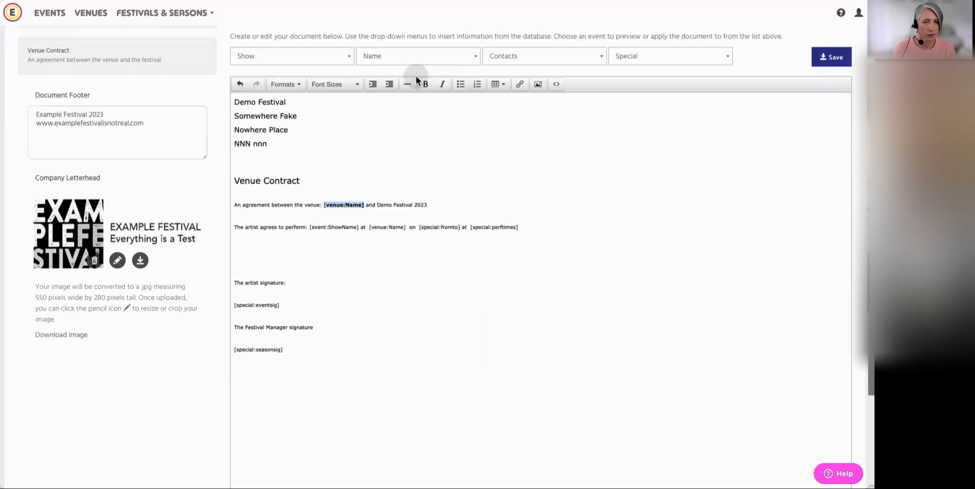
left_click(535, 226)
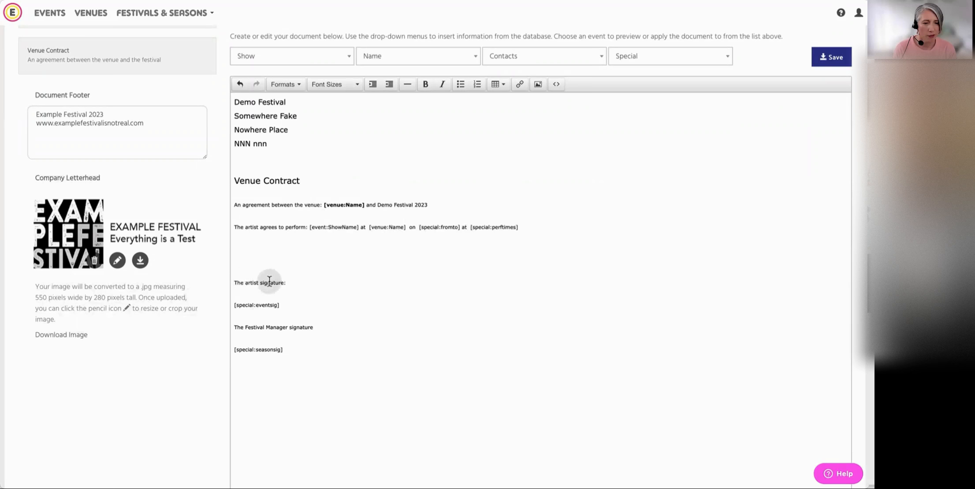
left_click_drag(291, 304, 224, 281)
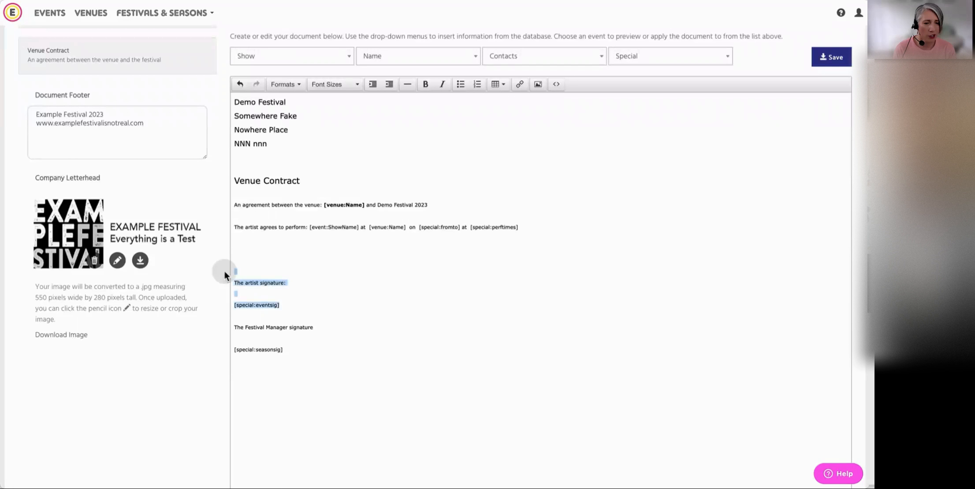
key("BackSpace")
type("The venue manager si")
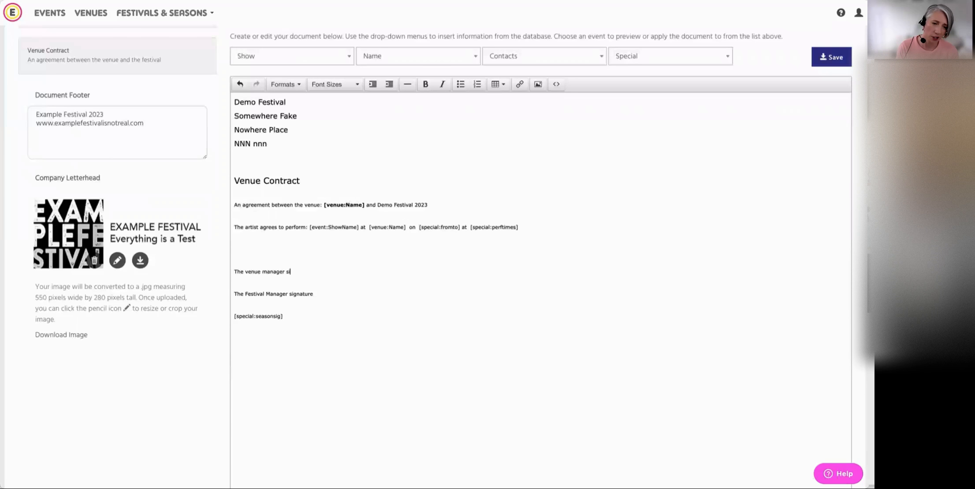
type("gnature:")
key("Return")
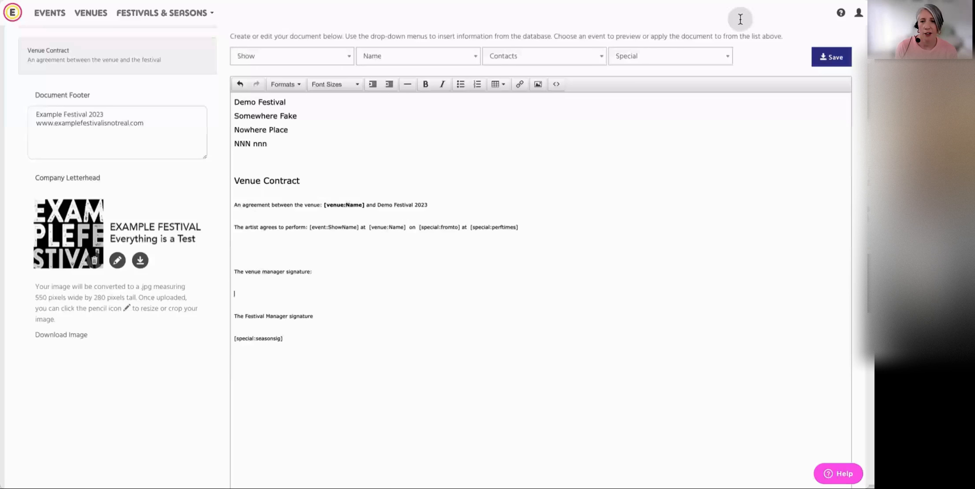
left_click(694, 63)
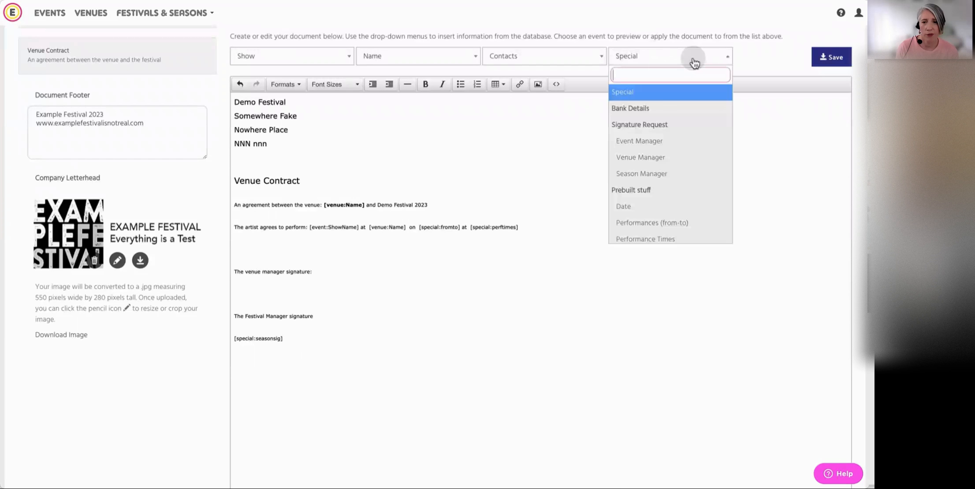
left_click(682, 163)
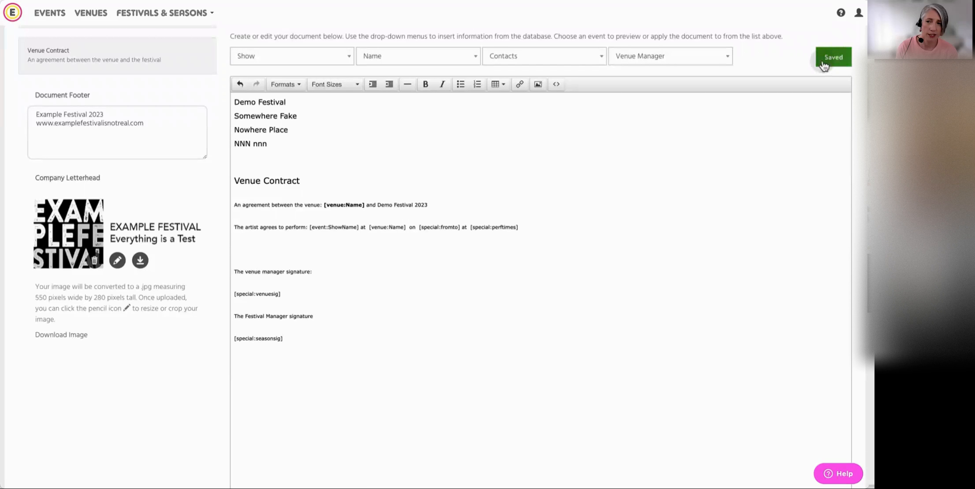
Preview the Venue Contract template with the event A Testing Play, checking the filled-in details and both signature blocks
scroll(577, 202, "up", 3)
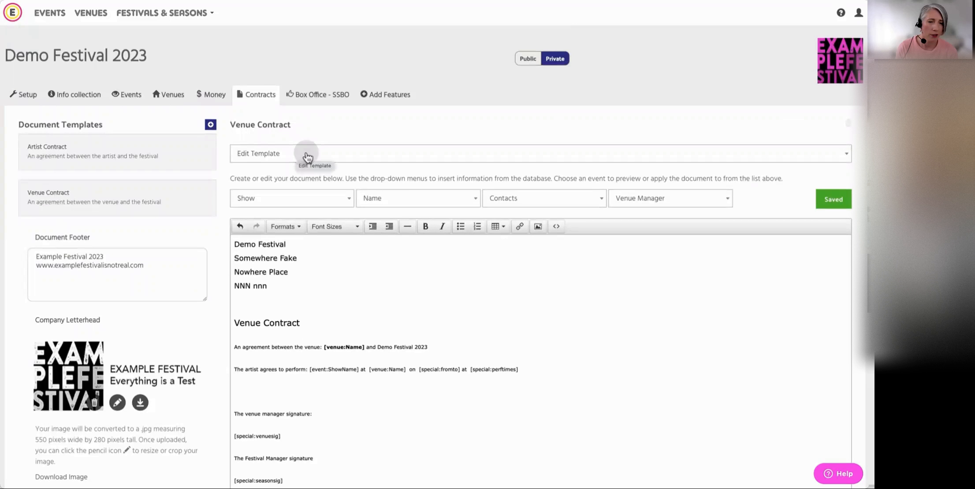
left_click(305, 157)
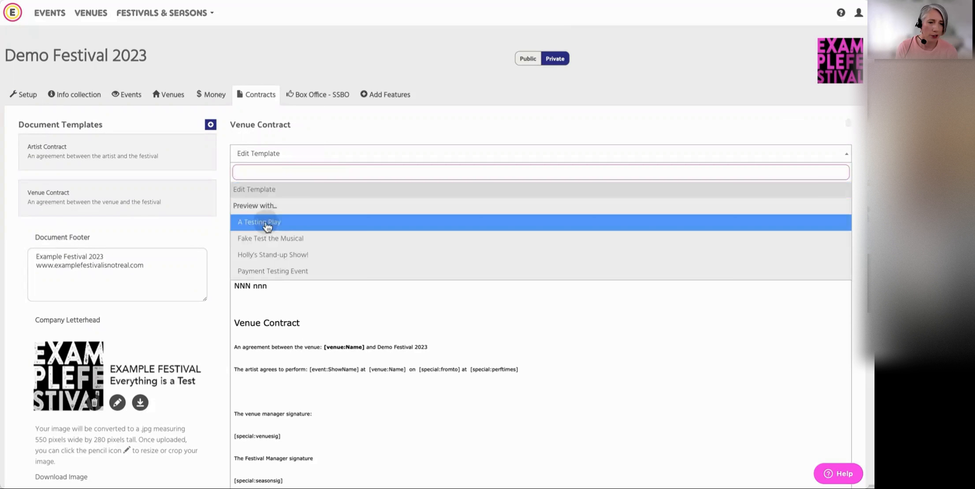
left_click(295, 223)
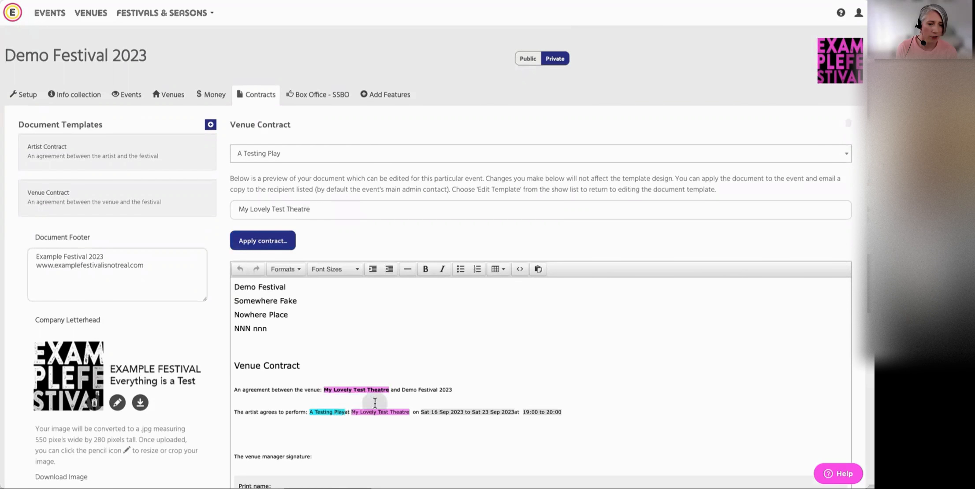
scroll(572, 348, "down", 5)
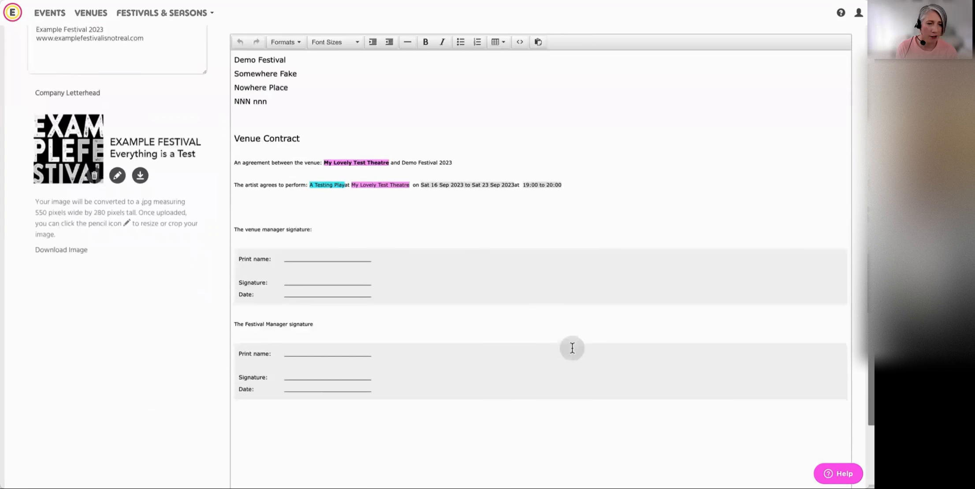
scroll(520, 276, "up", 5)
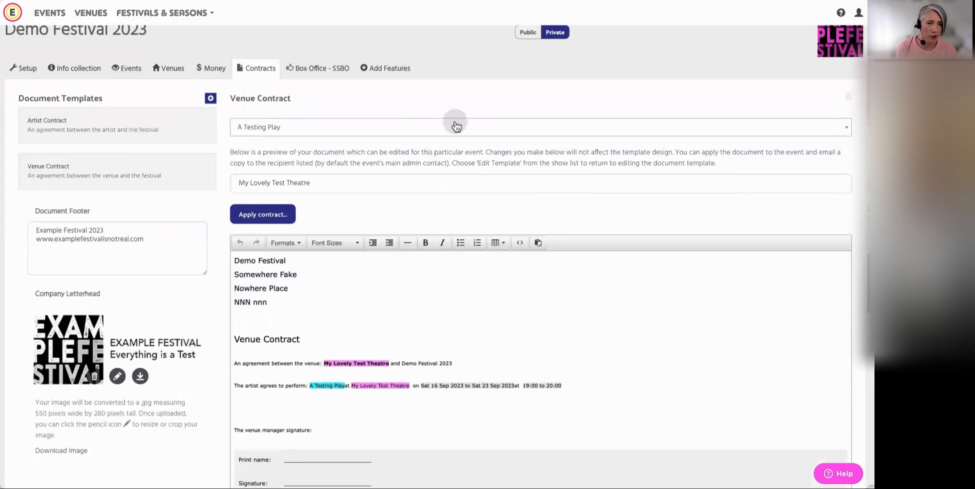
Start applying the Venue Contract, saving it only to the venue My Lovely Test Theatre and emailing it to the venue's contact
left_click(269, 214)
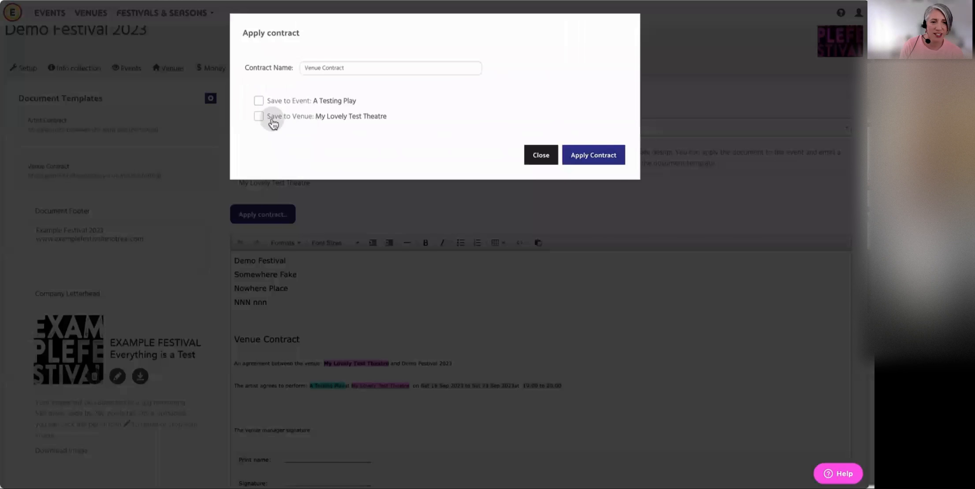
left_click(319, 67)
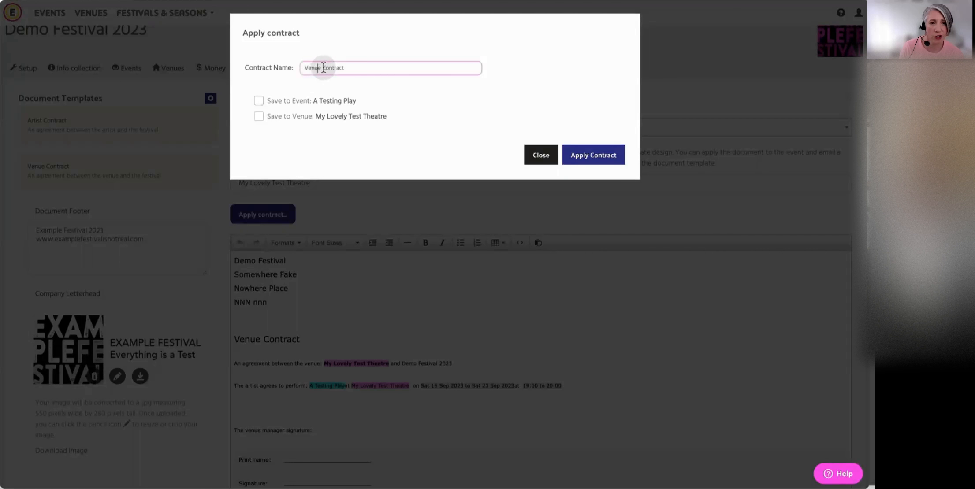
left_click(259, 116)
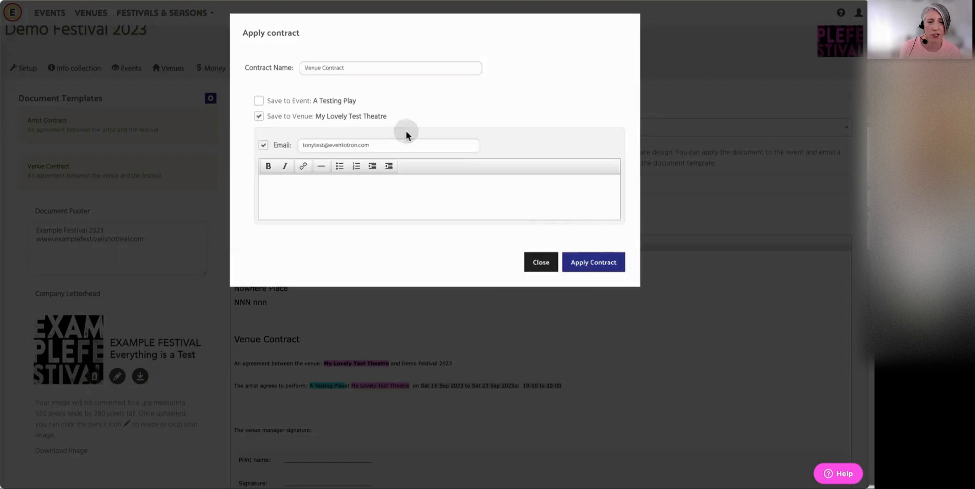
left_click(305, 144)
left_click_drag(305, 145, 377, 144)
left_click_drag(300, 144, 340, 202)
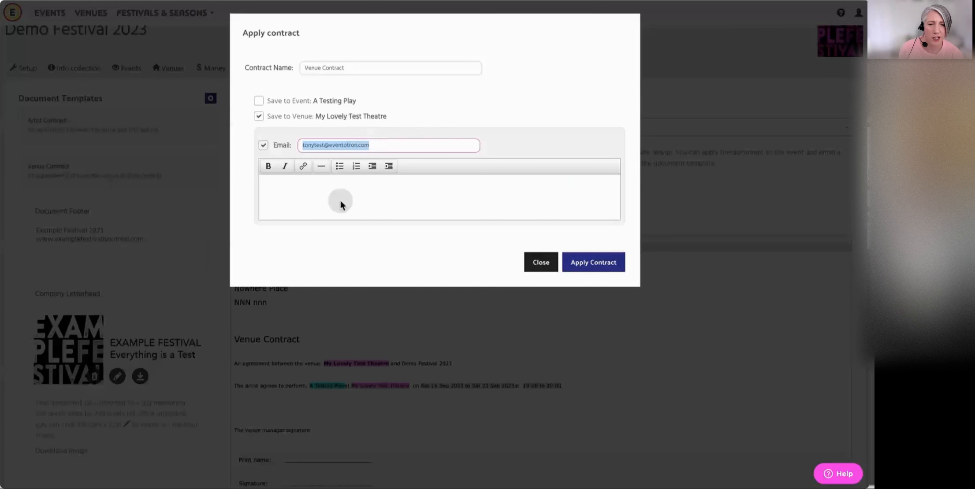
Write the email message "Please find your contract attached. You can log in and sign online in" with the sign-off "Best" and "The Demo Festival Team"
left_click(279, 180)
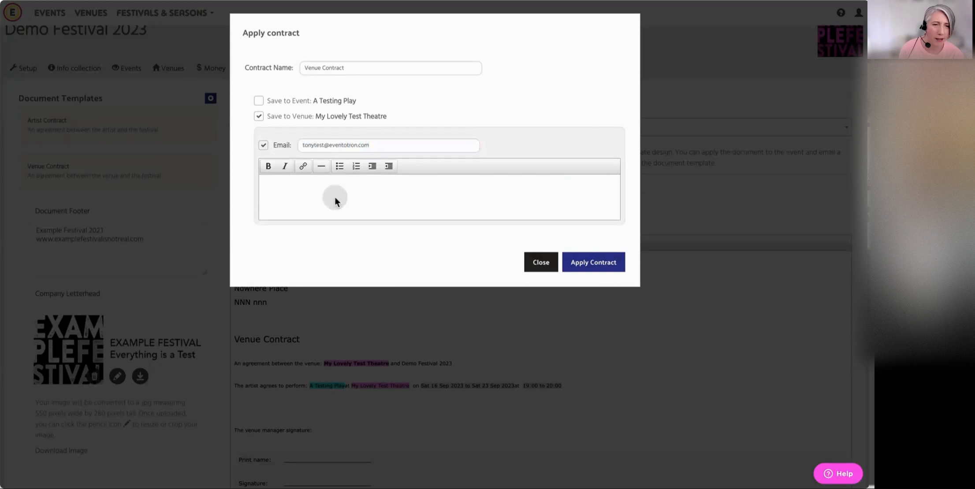
type("Please find your contrac")
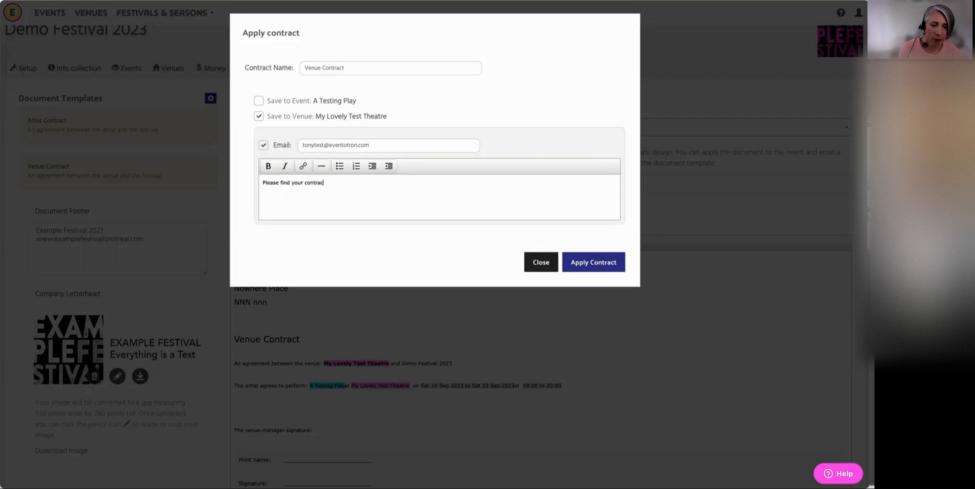
type("t attached. You can log in and sign online in")
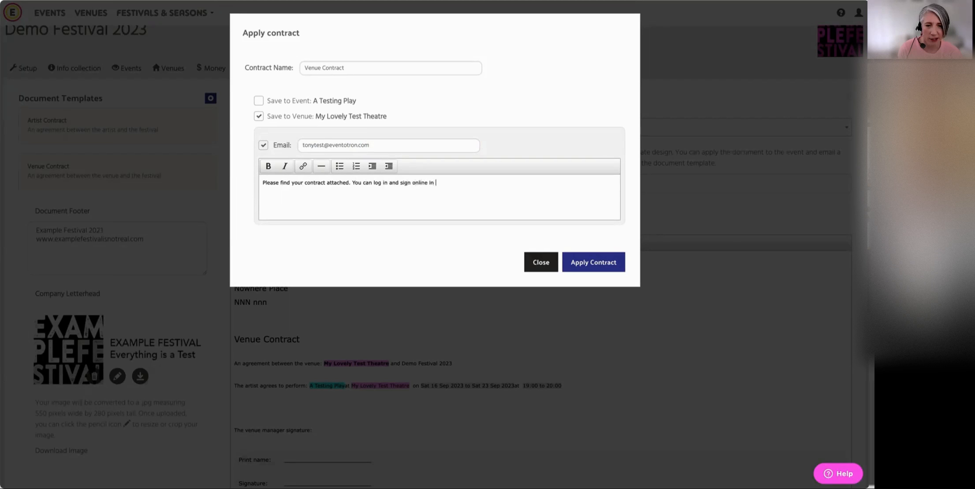
type("Best")
key("Return")
key("Return")
type("The")
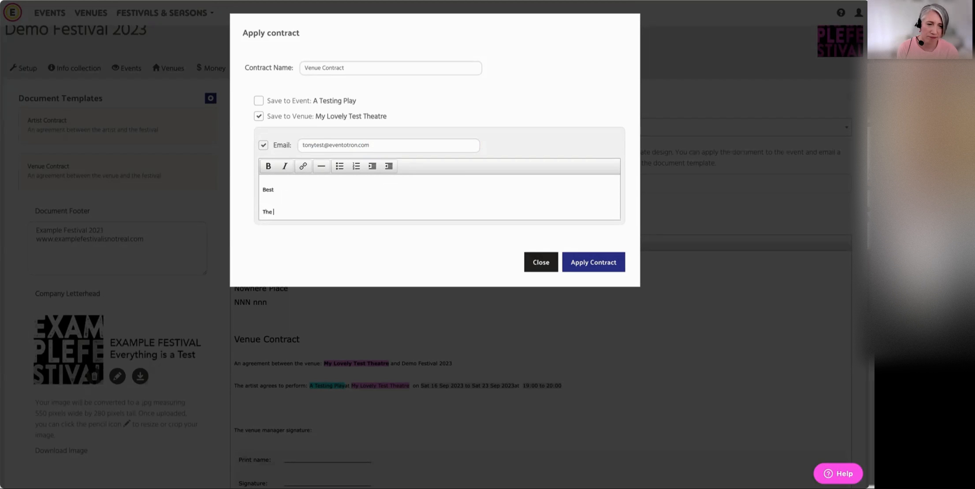
type(" Demo Festival Team")
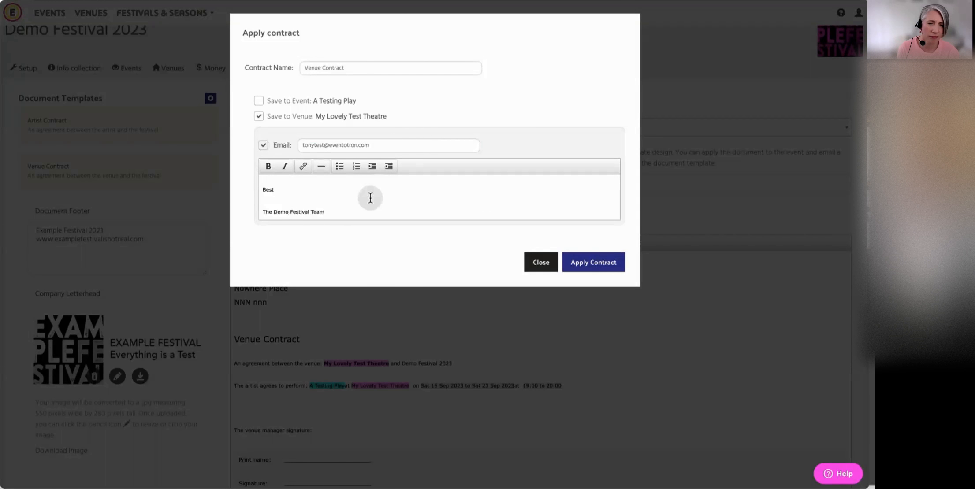
scroll(371, 198, "up", 1)
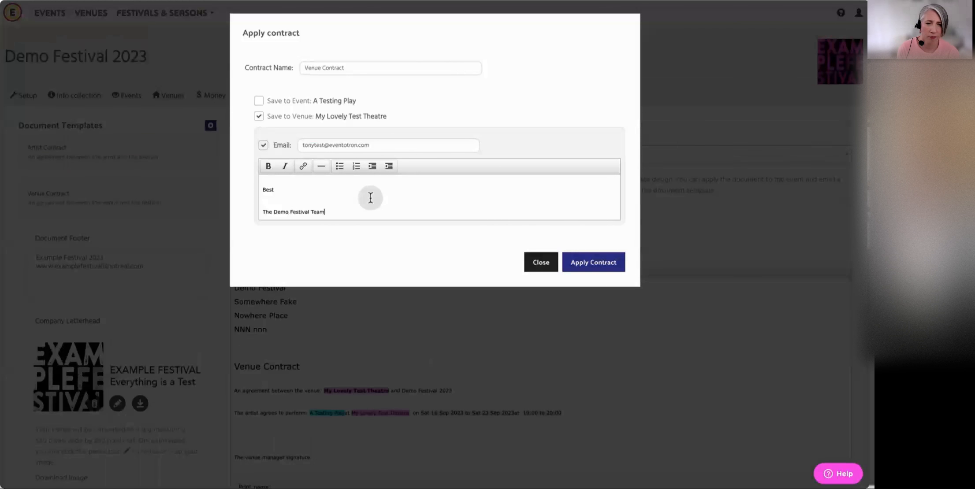
Apply the Venue Contract and return to the festival's list of existing contracts
left_click(598, 263)
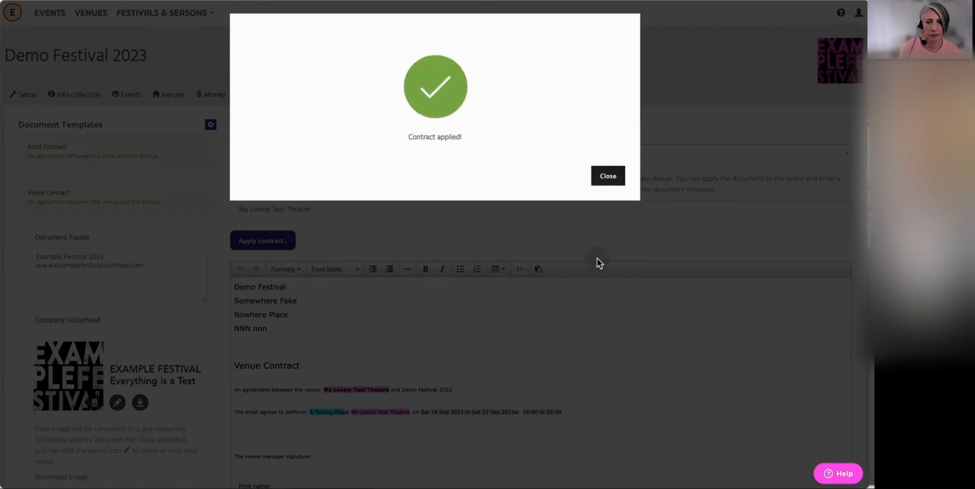
left_click(607, 174)
left_click(258, 95)
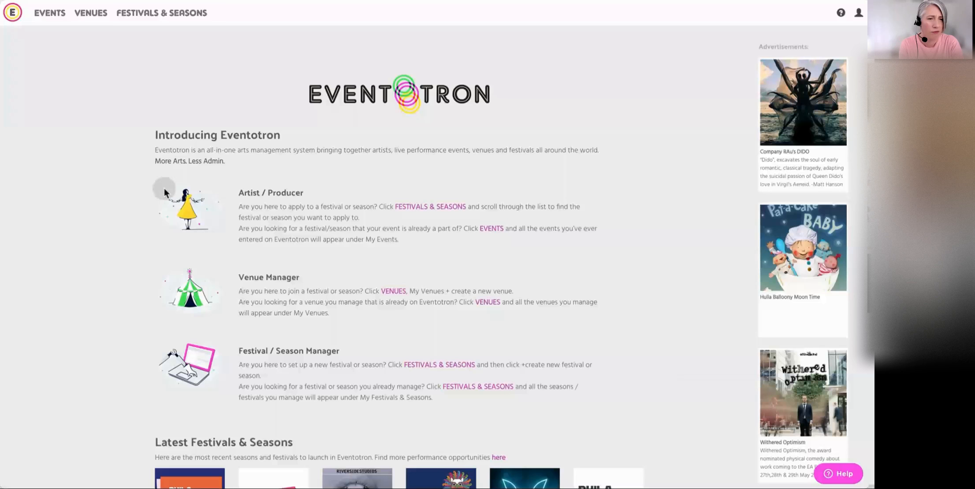
Open the unsigned Venue Contract on My Lovely Test Theatre's Demo Festival 2023 page and go to its signature blocks
left_click(92, 13)
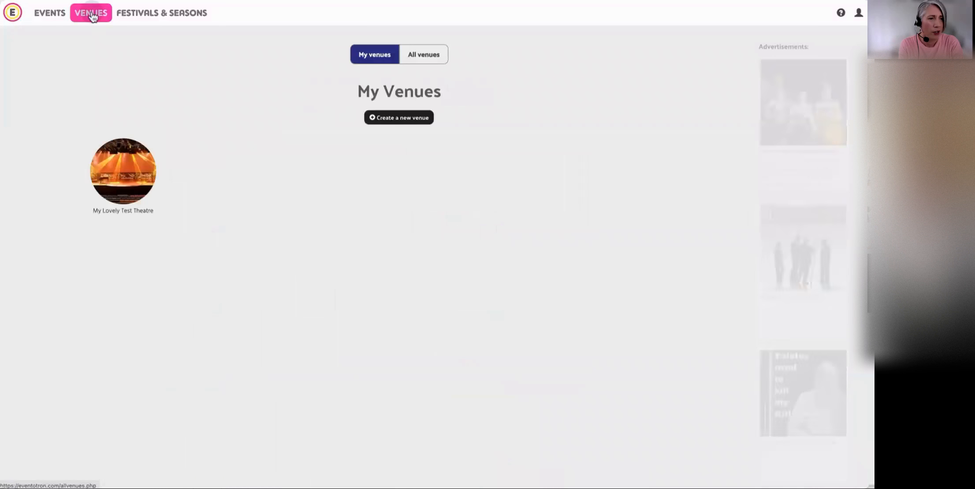
left_click(129, 179)
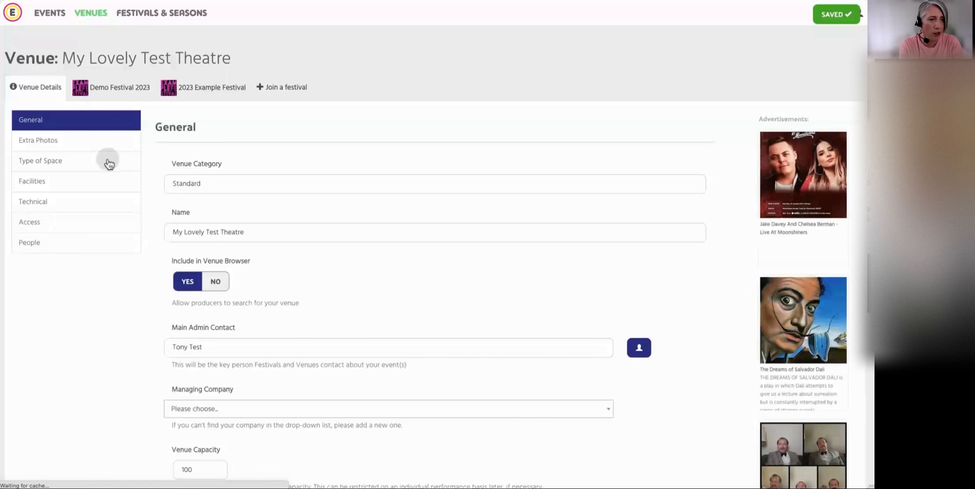
left_click(121, 95)
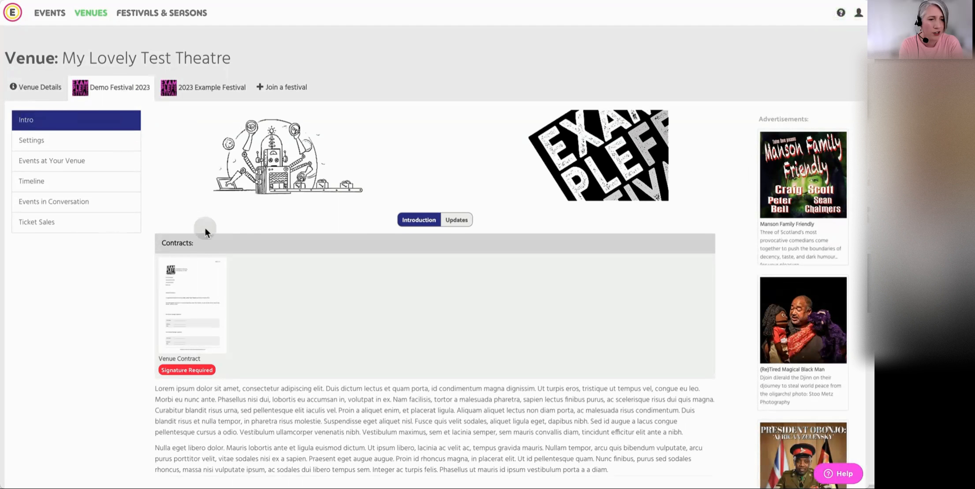
left_click(193, 370)
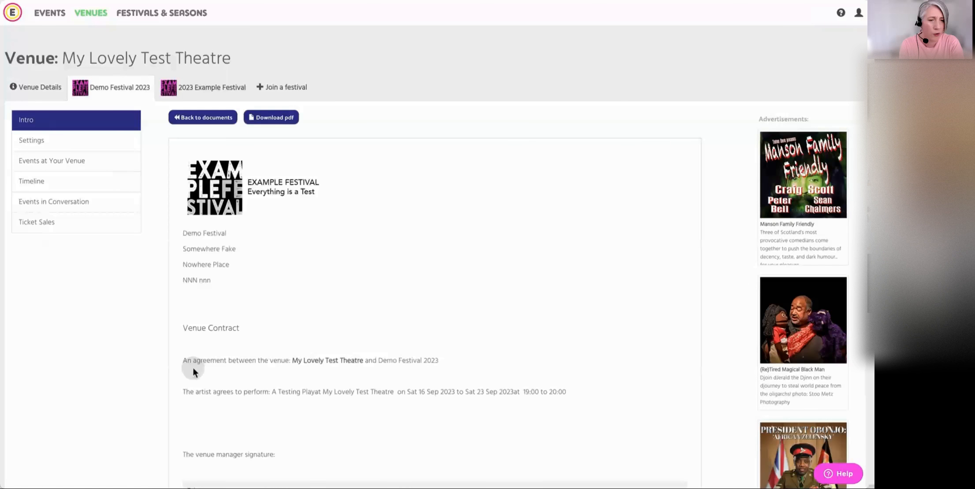
scroll(367, 332, "down", 4)
scroll(368, 336, "down", 2)
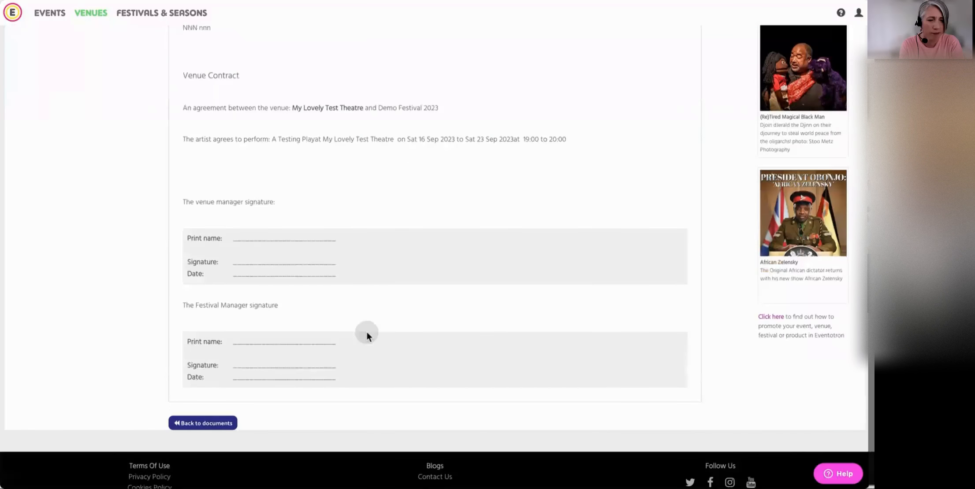
Sign the Venue Contract with a drawn signature in the venue manager block and return to the venue's documents
left_click(233, 240)
mouse_move(342, 105)
left_mouse_down()
mouse_move(341, 141)
mouse_move(400, 130)
mouse_move(424, 105)
mouse_move(506, 102)
left_mouse_up()
left_click(685, 221)
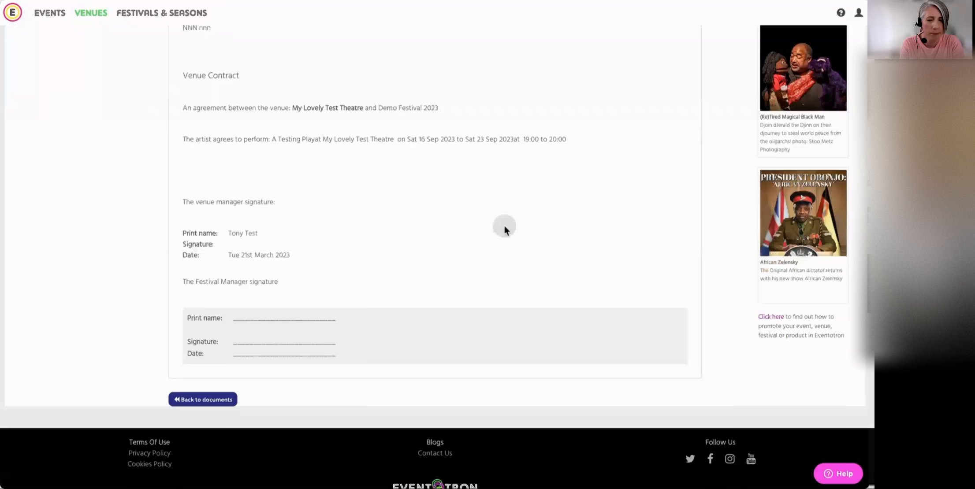
scroll(504, 225, "up", 6)
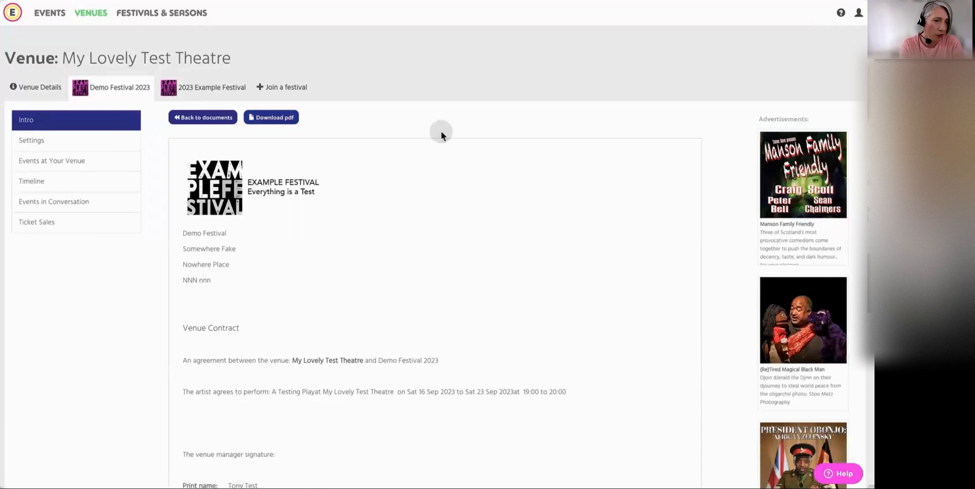
left_click(205, 118)
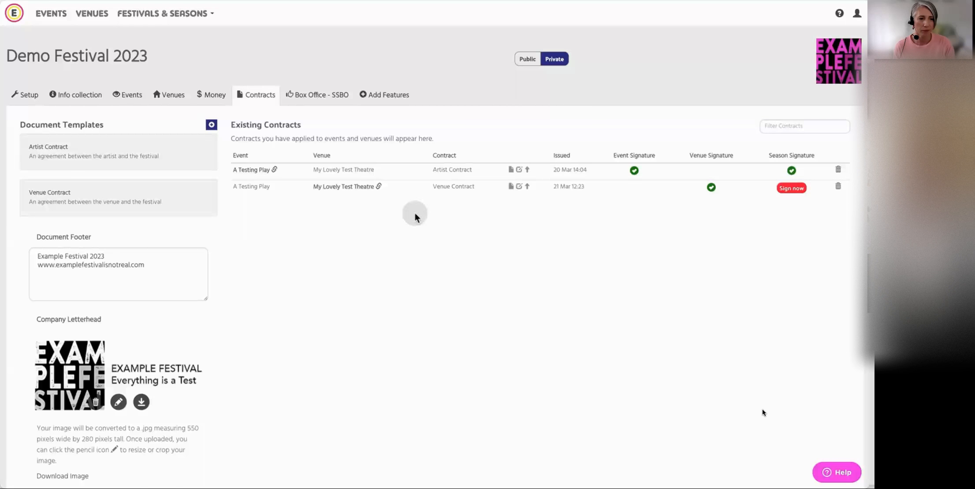
Open Demo Festival 2023's Artist Contract template and preview it with the event Fake Test the Musical, checking its signature blocks
left_click(125, 150)
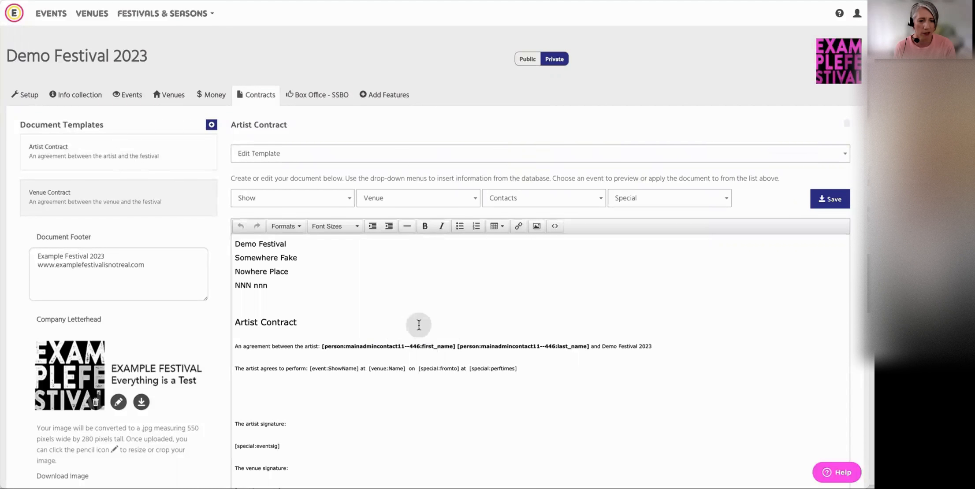
scroll(419, 325, "down", 3)
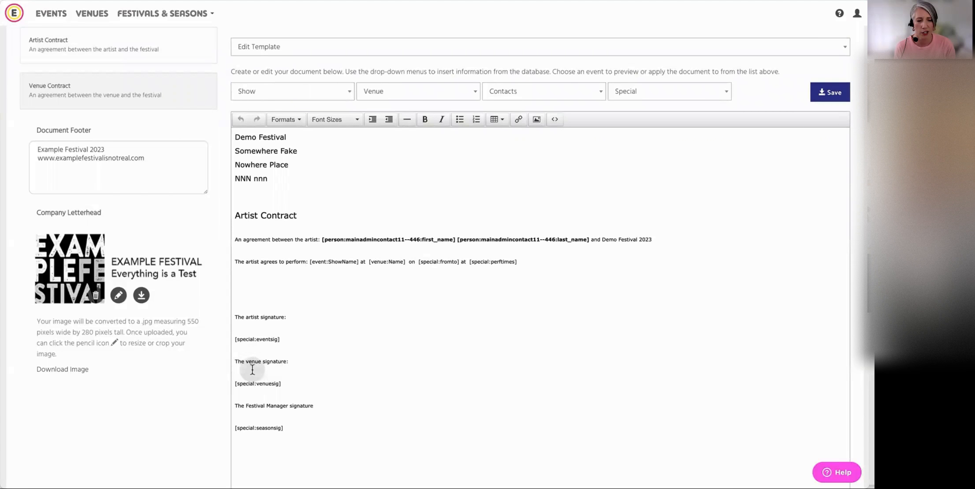
scroll(430, 371, "up", 3)
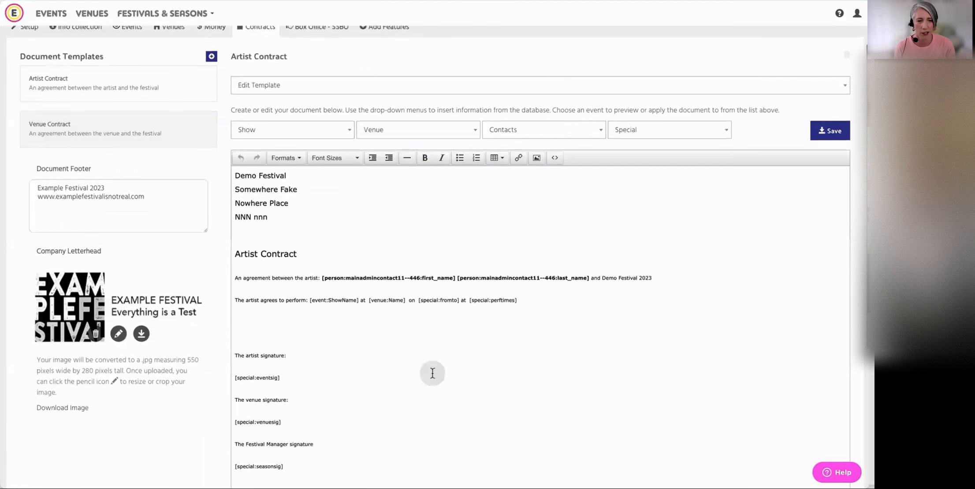
left_click(380, 140)
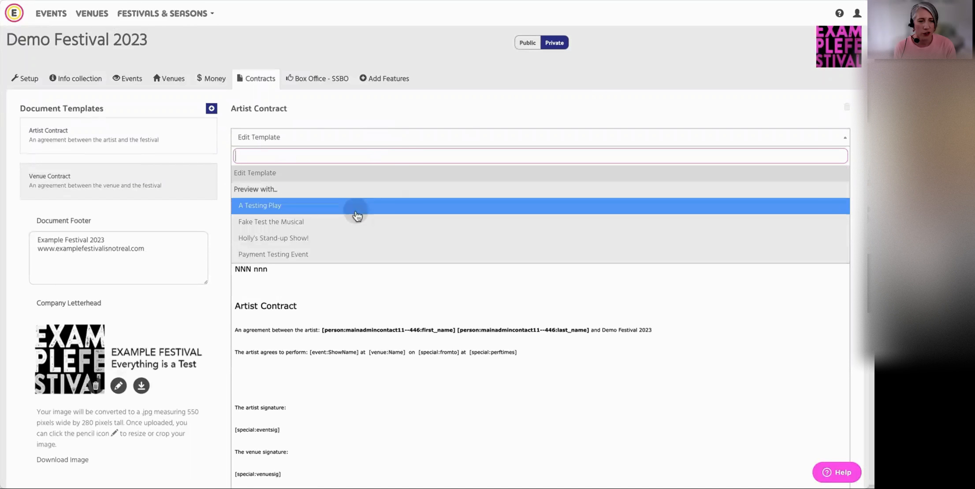
left_click(375, 208)
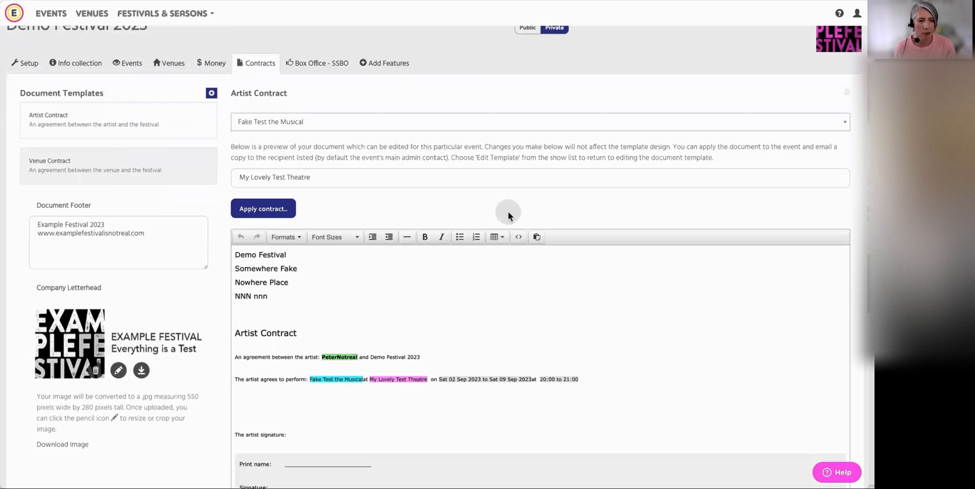
scroll(542, 313, "down", 3)
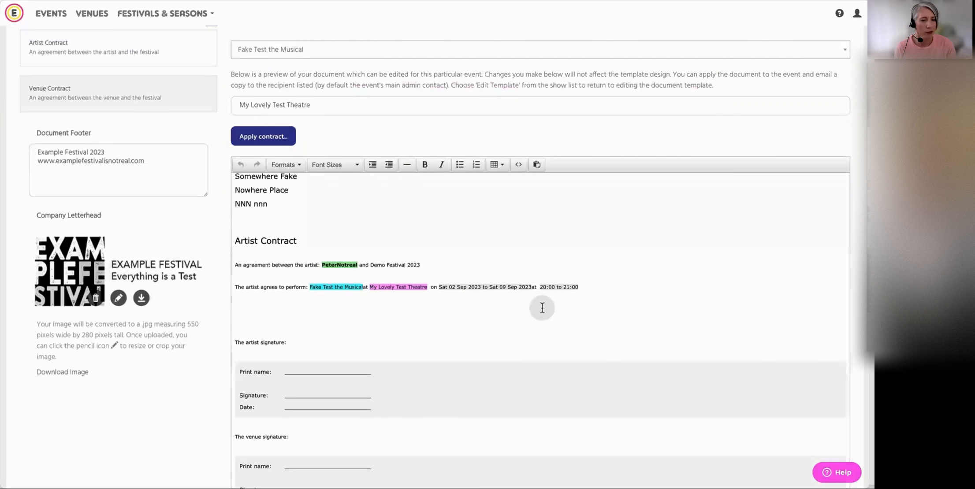
scroll(542, 307, "down", 4)
scroll(544, 310, "up", 7)
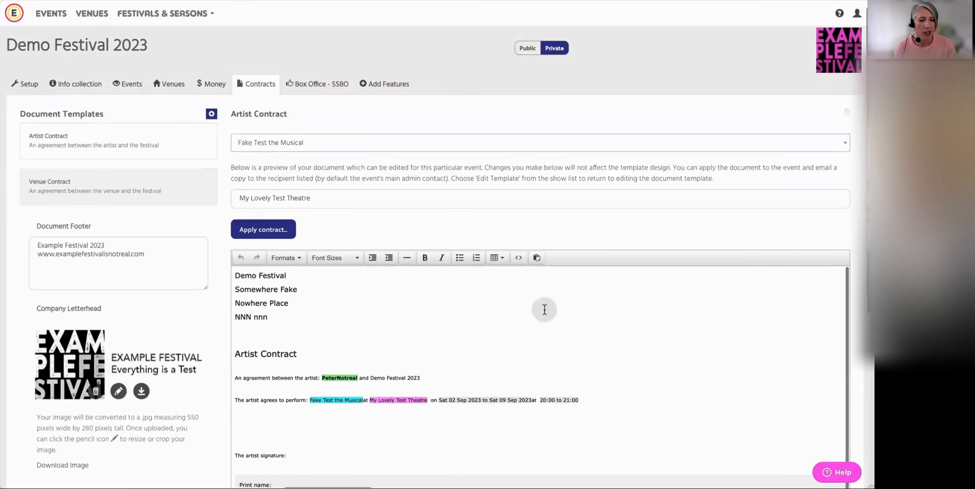
Set the Artist Contract to save to both the event Fake Test the Musical and the venue My Lovely Test Theatre, with emails to both
left_click(264, 229)
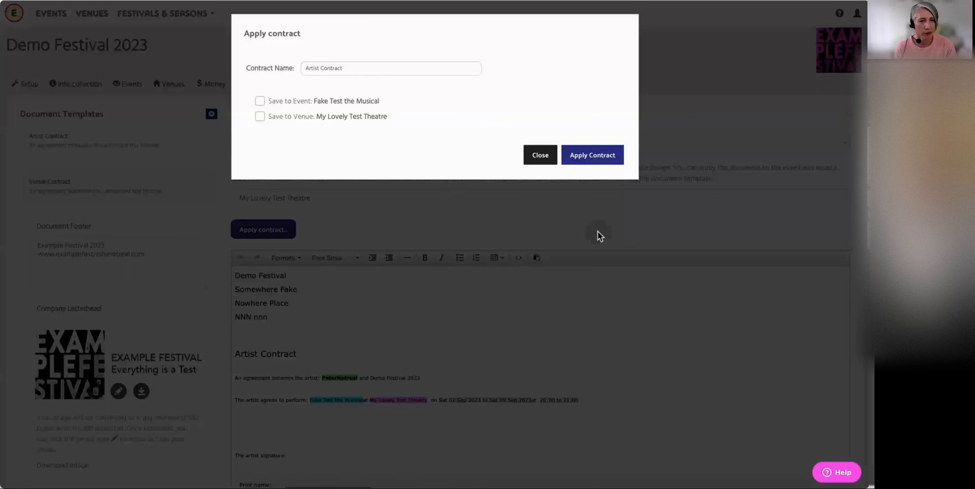
left_click(260, 101)
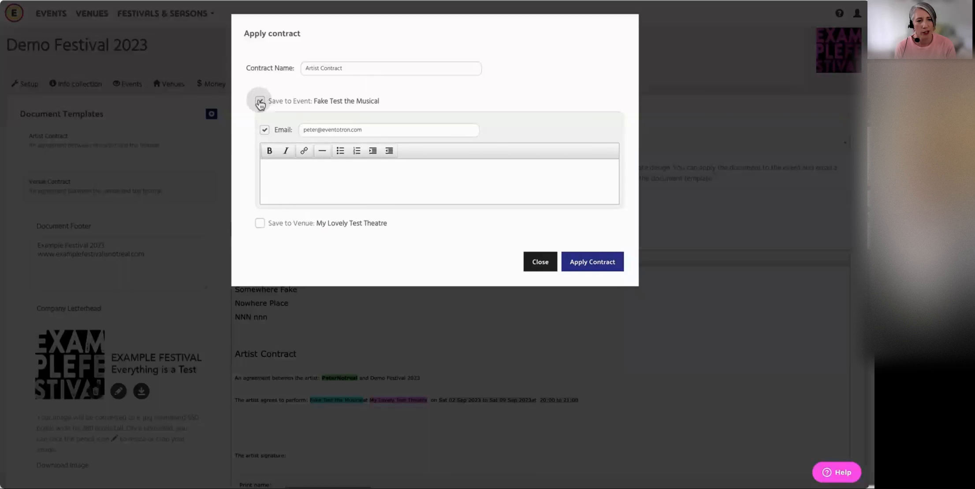
left_click(260, 223)
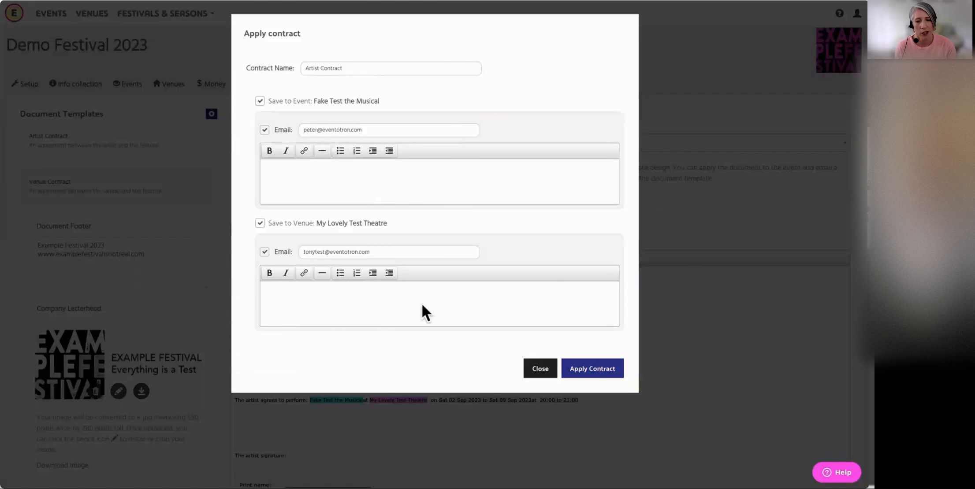
Apply the Artist Contract to the selected event and venue and return to the festival's contracts overview
left_click(597, 373)
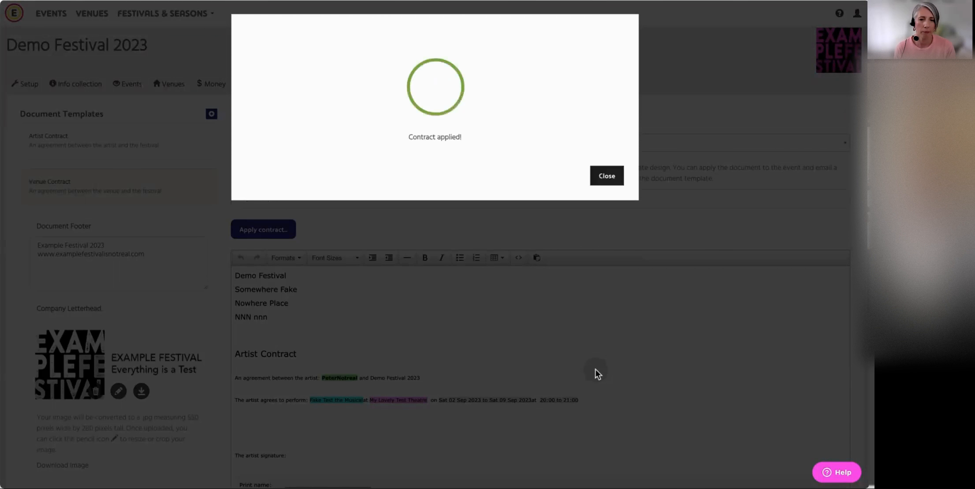
left_click(605, 179)
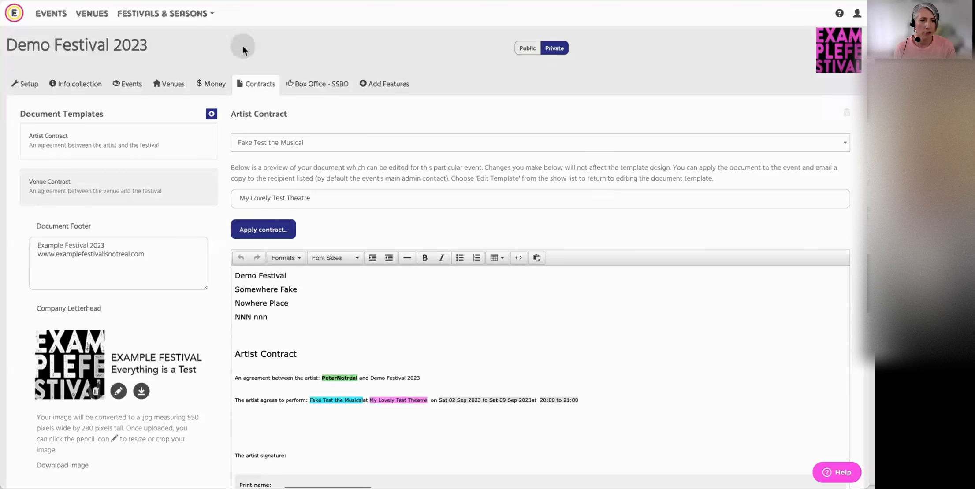
left_click(252, 87)
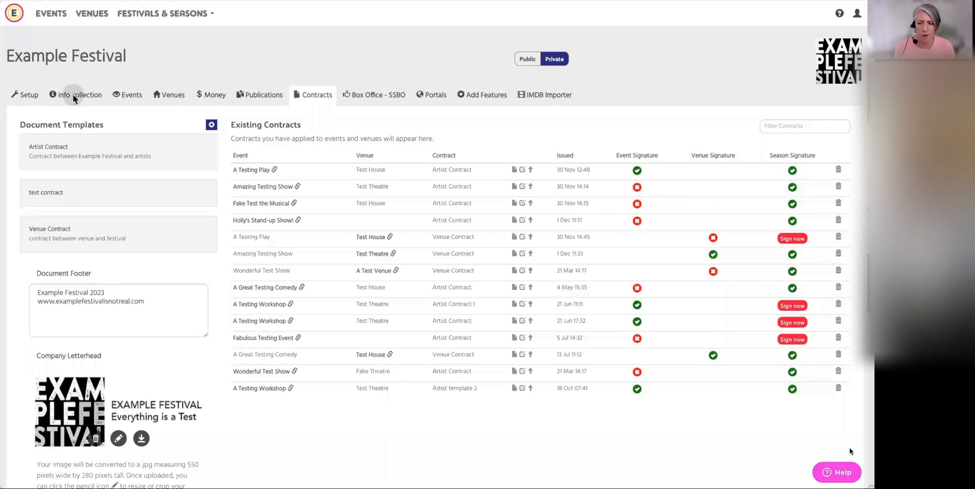
Open Example Festival's Artist Contract template and end the "You agree to perform" sentence with a colon and a blank line below
left_click(121, 152)
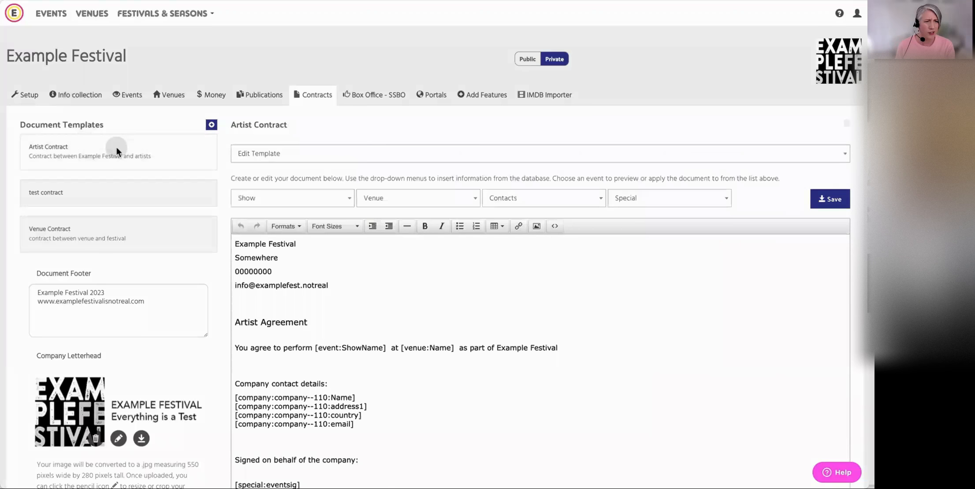
scroll(370, 307, "down", 1)
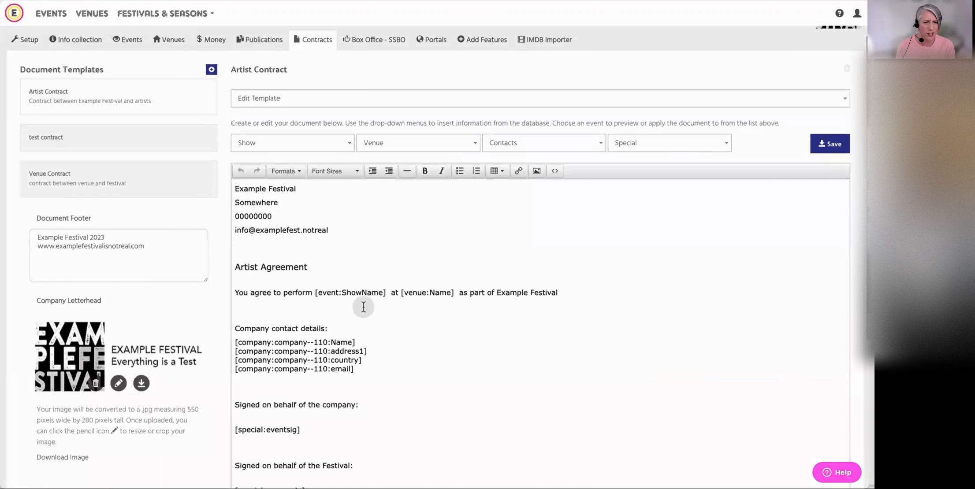
left_click(561, 295)
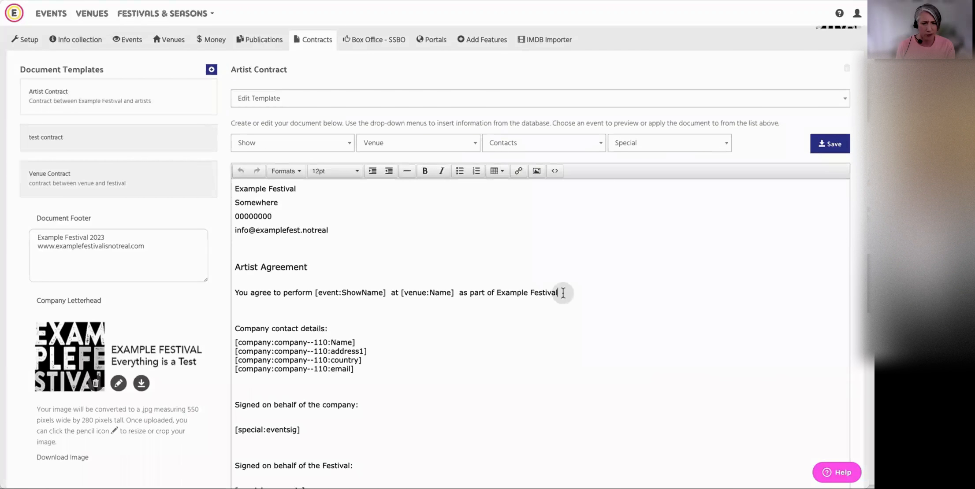
key("Return")
key("Return")
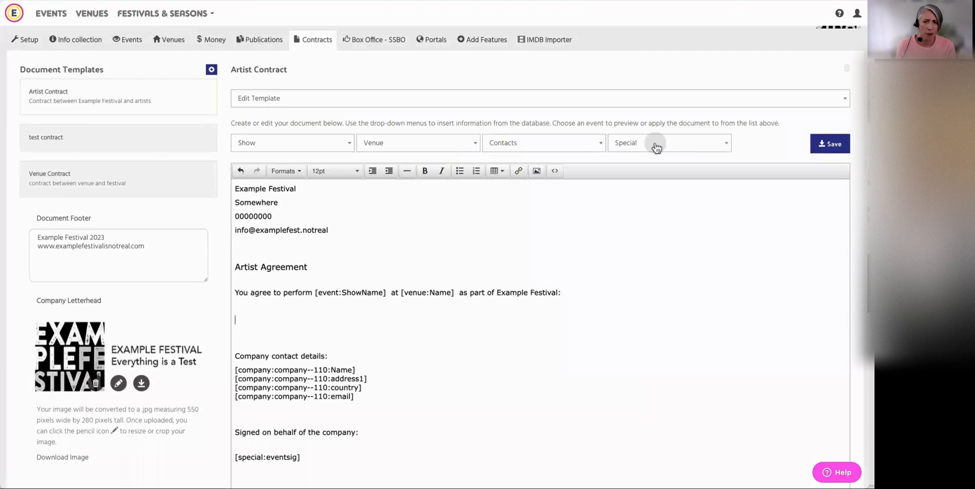
Insert the prebuilt Performance List field on the new line below the "You agree to perform" sentence
left_click(684, 149)
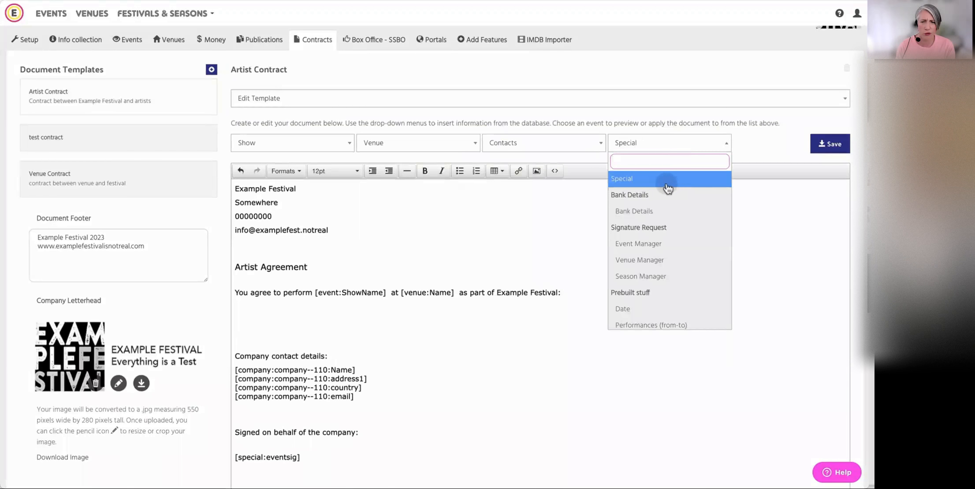
scroll(667, 189, "down", 3)
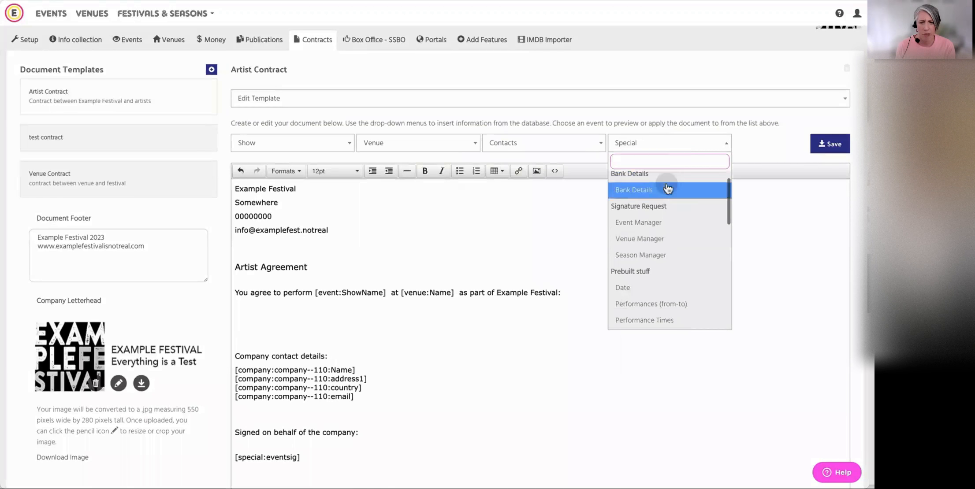
scroll(668, 189, "down", 2)
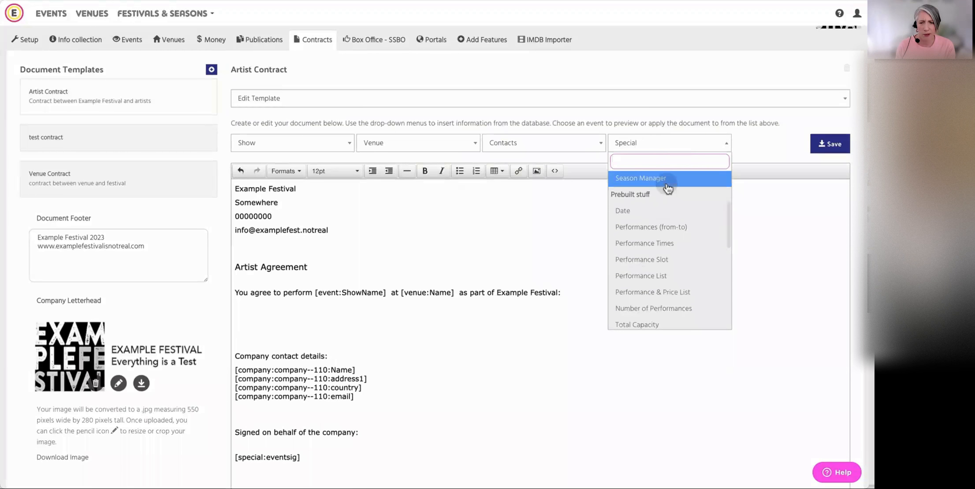
scroll(677, 199, "down", 1)
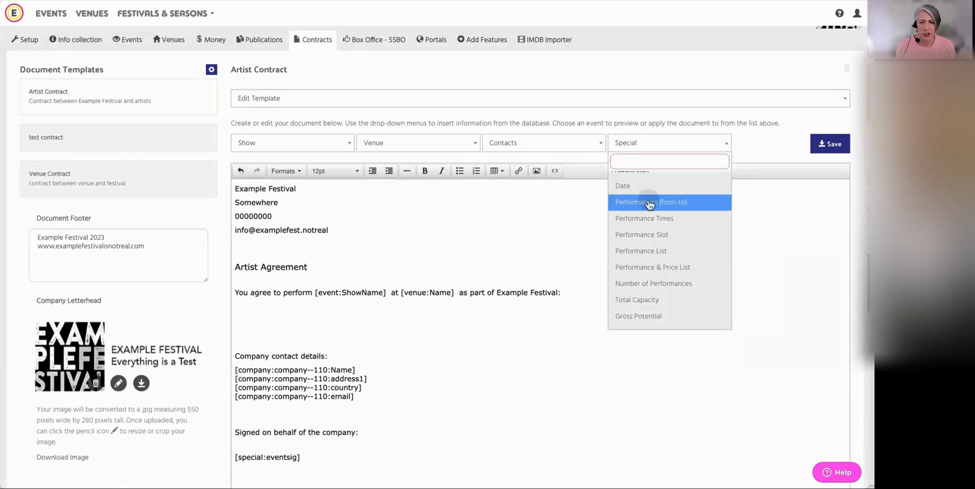
scroll(634, 211, "up", 1)
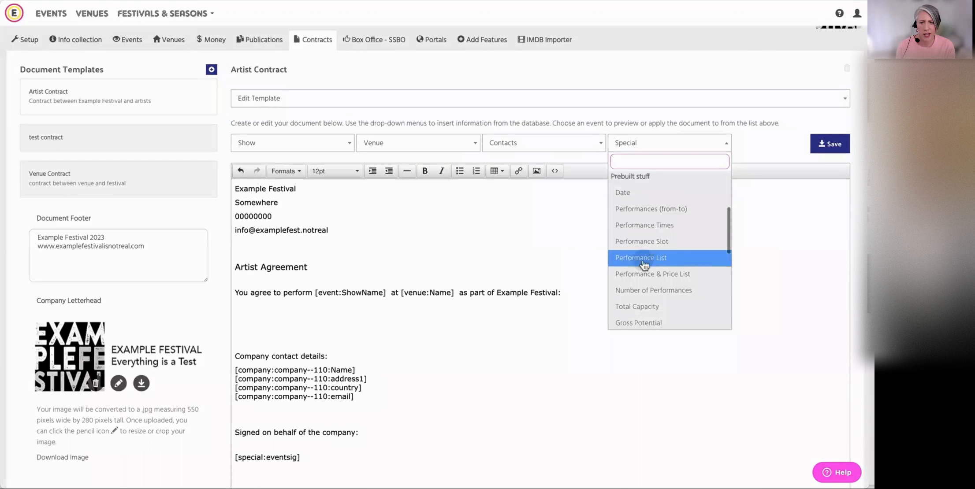
scroll(673, 263, "down", 1)
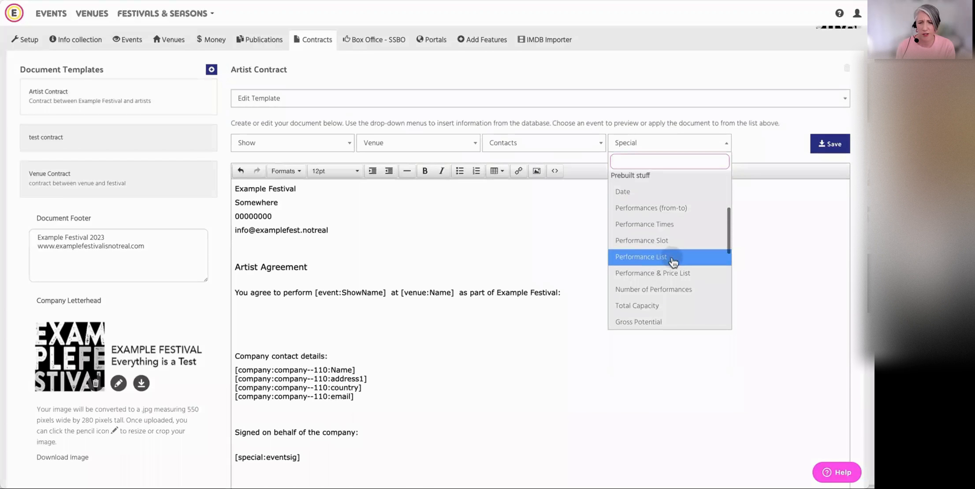
left_click(673, 262)
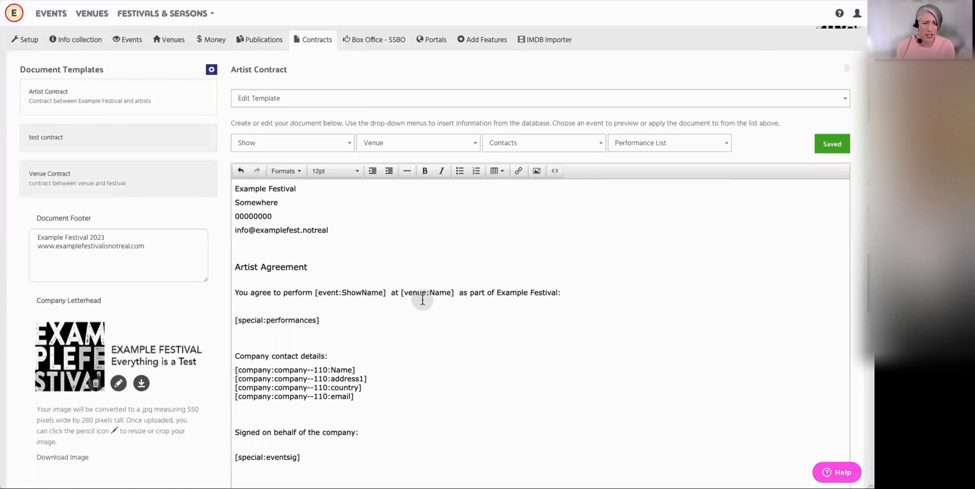
Add a "Gross Potential:" line below the performance list, followed by the prebuilt Gross Potential field
key("Return")
key("Return")
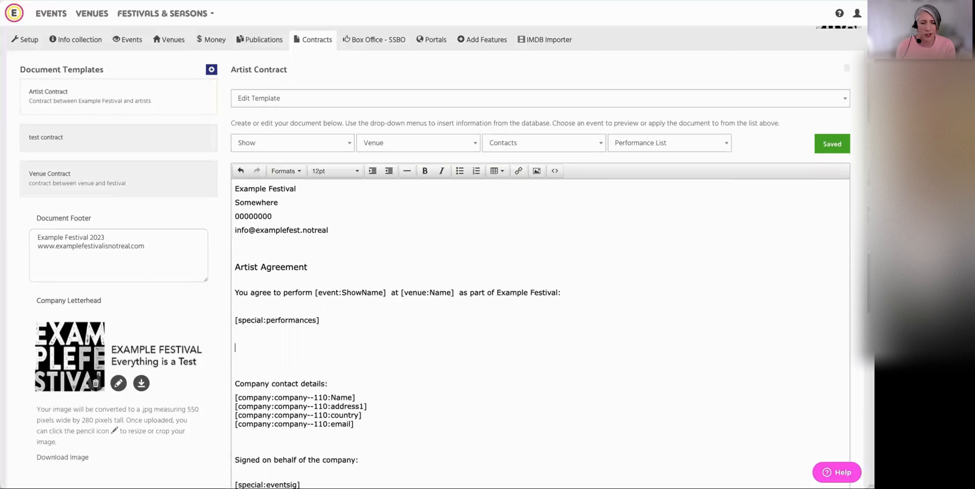
type("Gross")
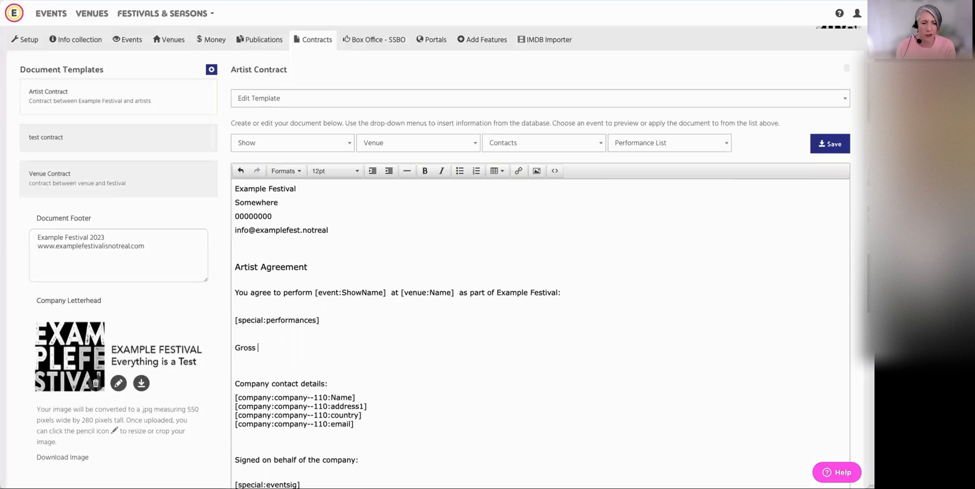
type(" Potential:")
left_click(700, 143)
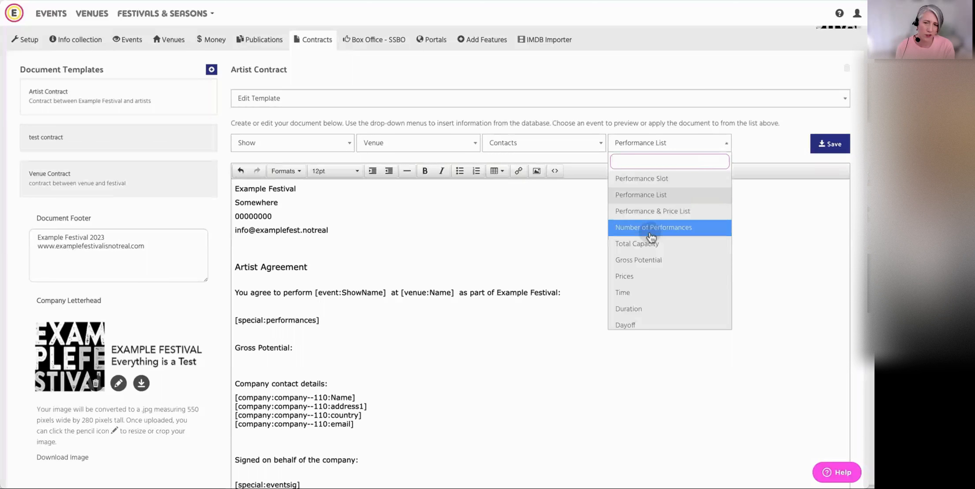
left_click(665, 262)
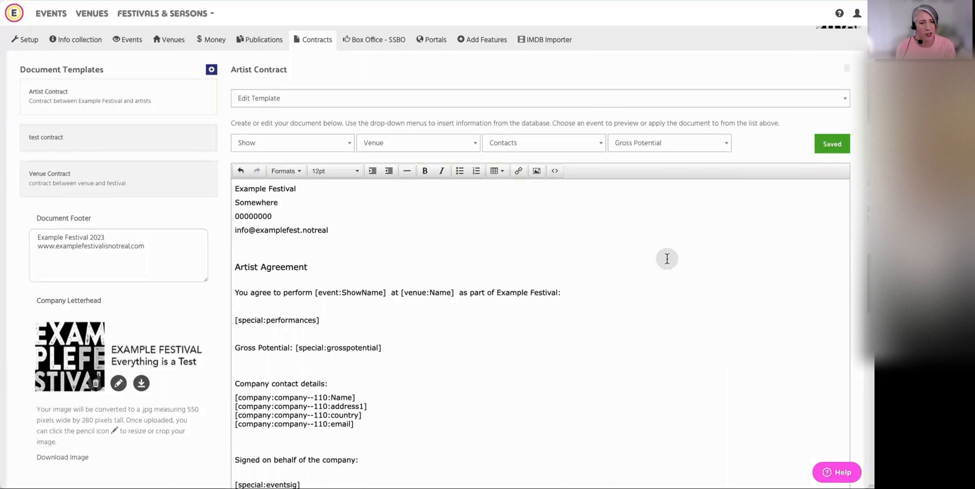
left_click(689, 143)
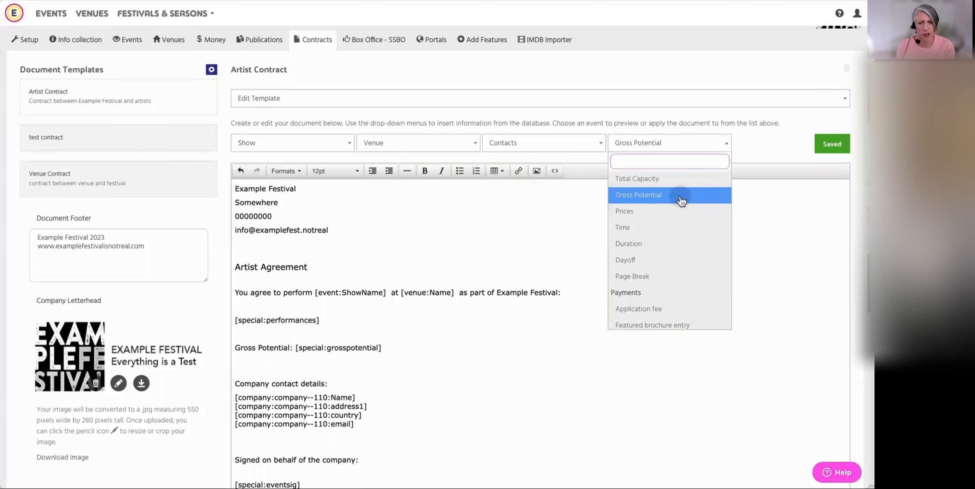
scroll(669, 202, "down", 3)
scroll(669, 202, "down", 5)
scroll(669, 203, "up", 5)
scroll(670, 202, "up", 10)
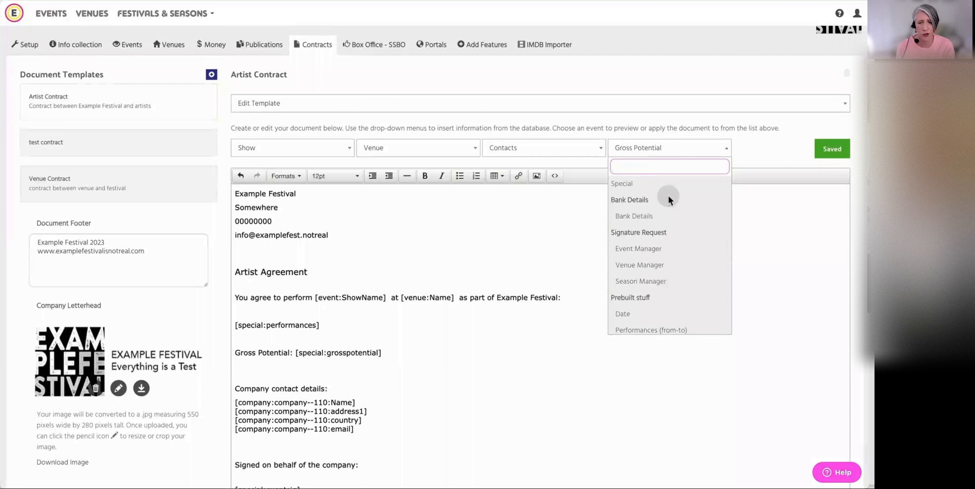
Insert the Event Main Admin Contact's First Name and Last Name fields into the Artist Contract template
left_click(520, 155)
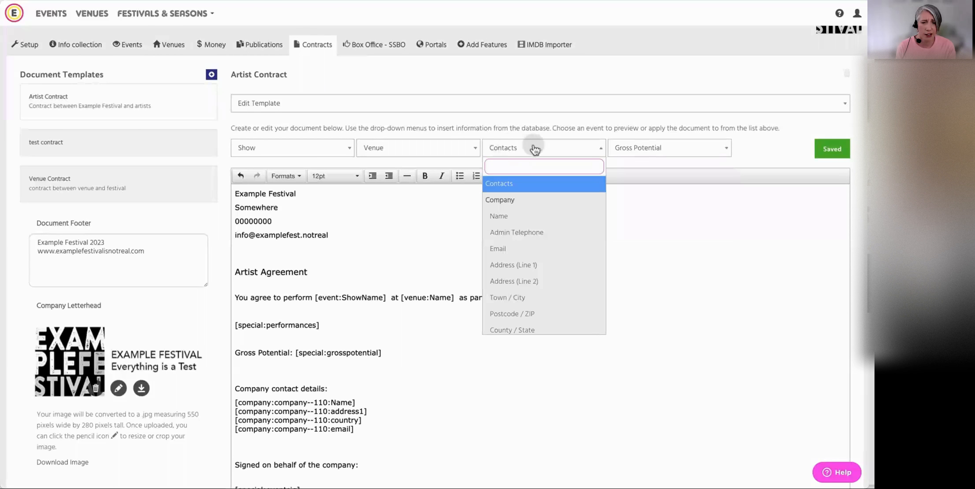
scroll(557, 242, "down", 1)
scroll(557, 242, "down", 4)
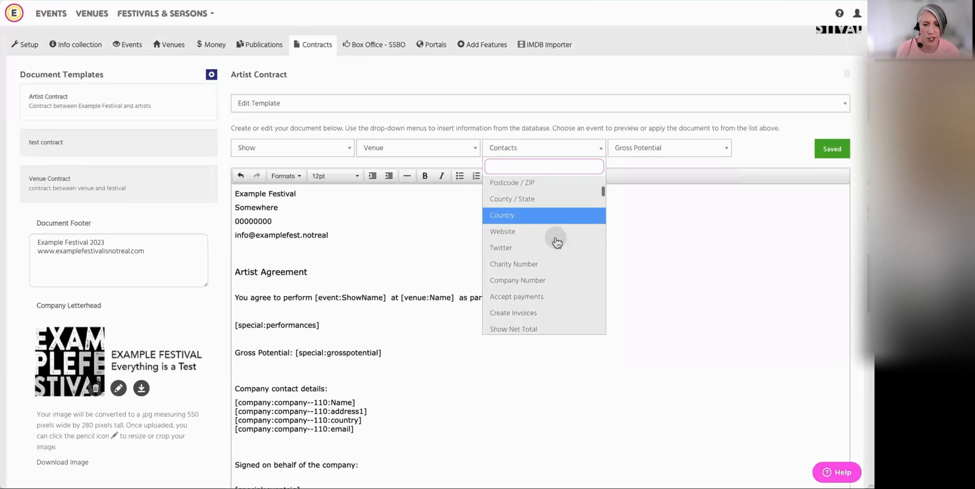
scroll(557, 243, "up", 5)
scroll(556, 242, "down", 4)
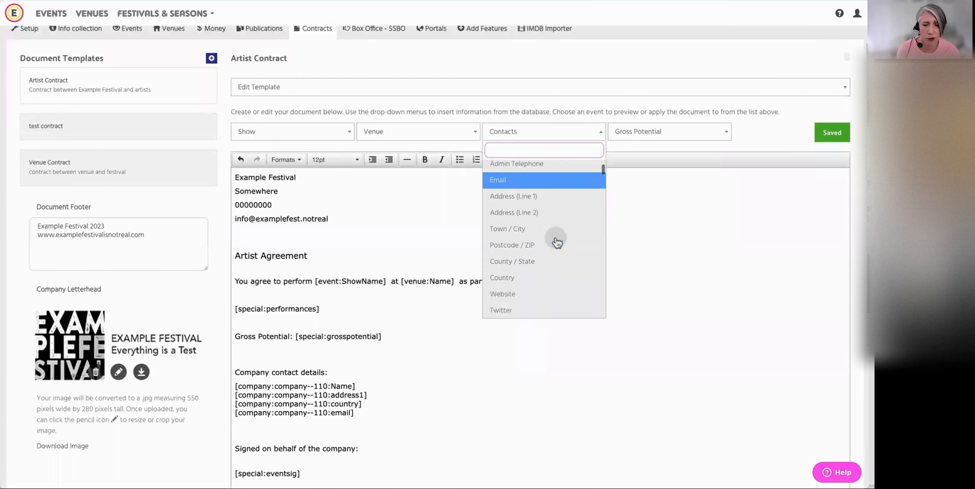
scroll(556, 242, "down", 8)
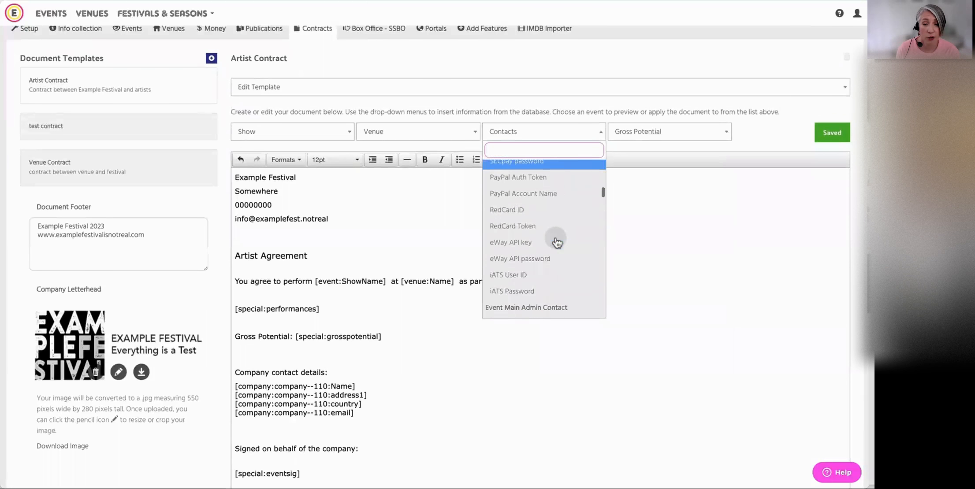
scroll(557, 243, "down", 1)
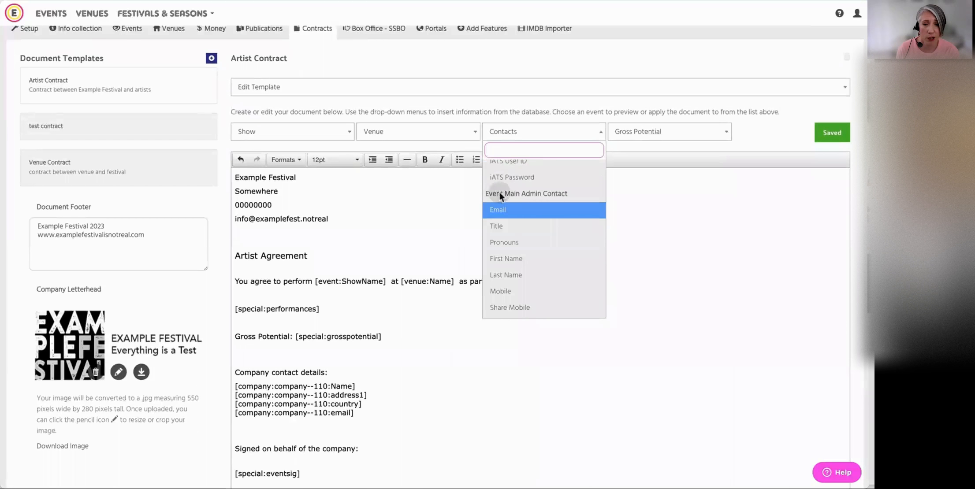
scroll(551, 223, "down", 2)
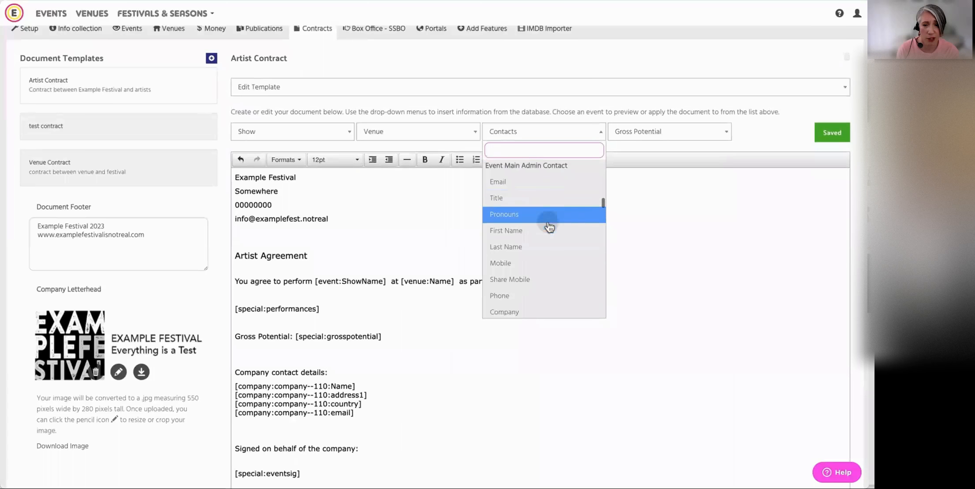
left_click(547, 230)
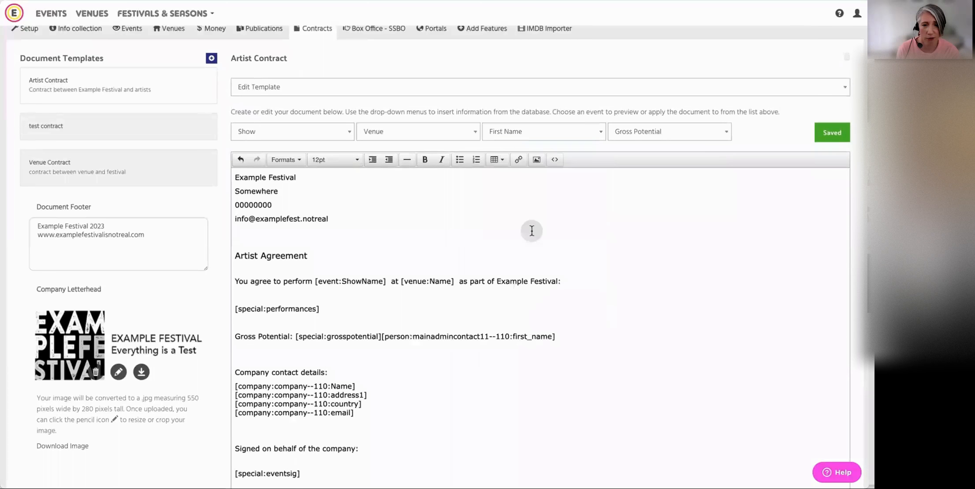
left_click(549, 138)
left_click(540, 200)
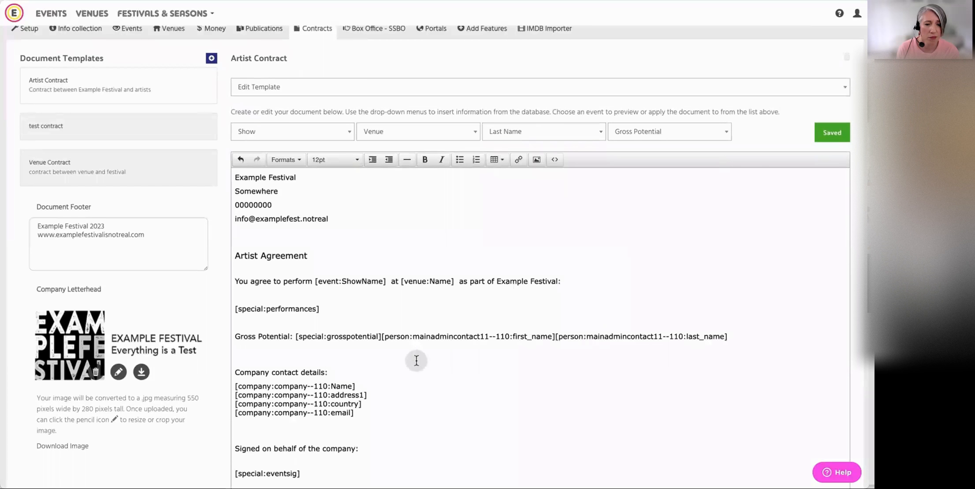
Move the contact name fields to their own line below Gross Potential, with a blank line above and a space between them
left_click(383, 336)
key("Return")
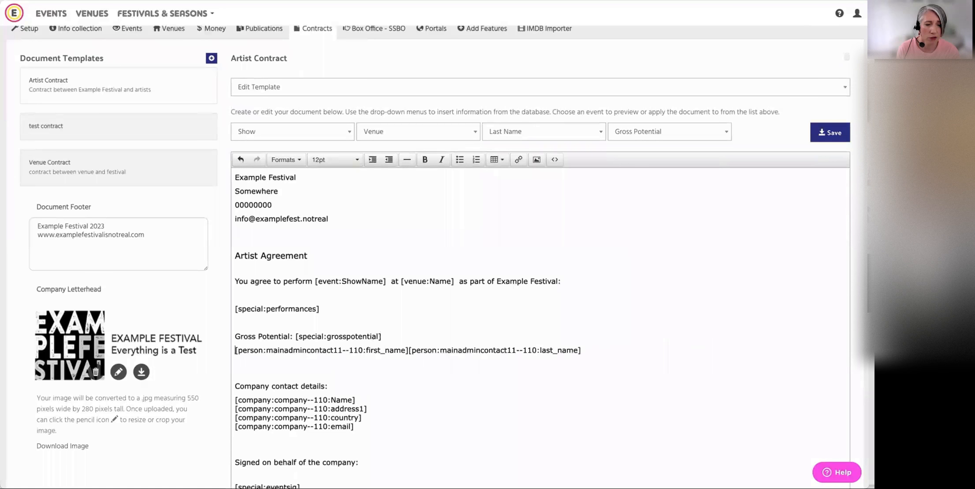
key("Return")
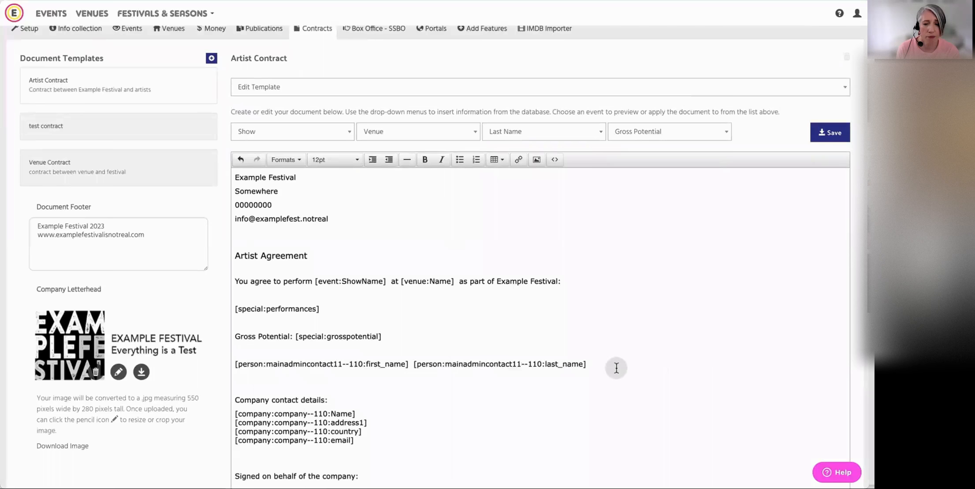
left_click(563, 132)
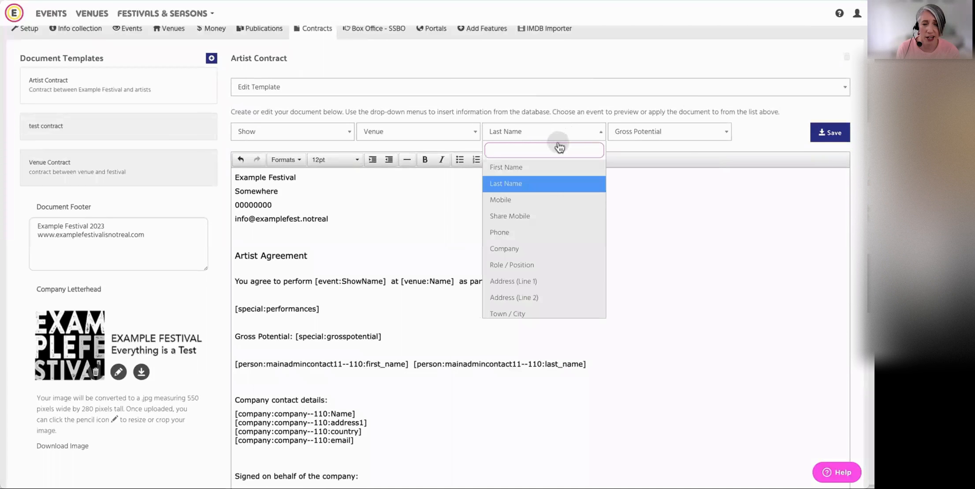
scroll(551, 172, "down", 10)
scroll(550, 175, "down", 5)
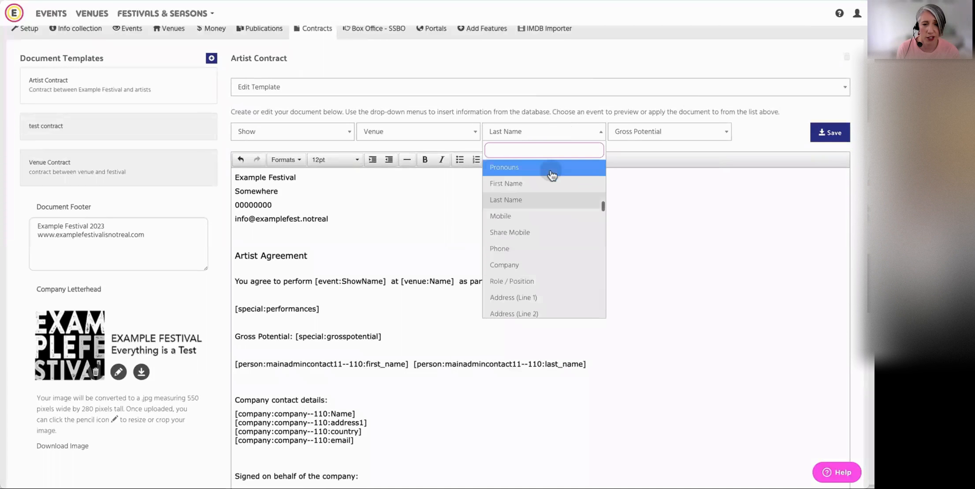
scroll(554, 176, "down", 6)
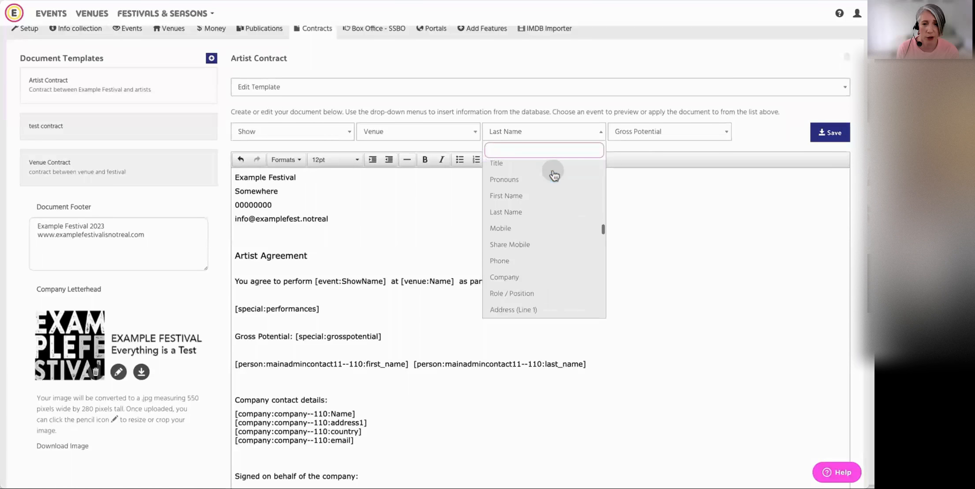
scroll(555, 176, "down", 10)
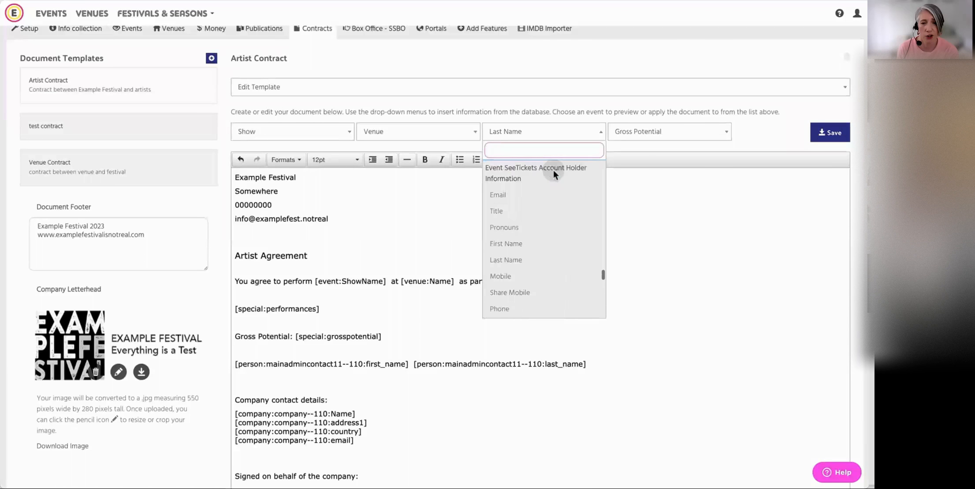
scroll(554, 172, "up", 1)
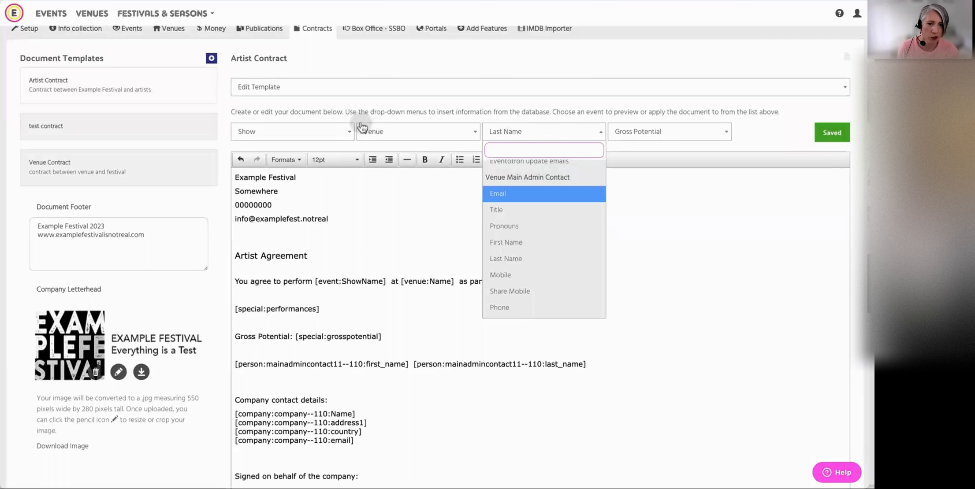
Preview the Artist Contract with the event Fake Test the Musical and review the filled-in fields down to the signature block
left_click(358, 88)
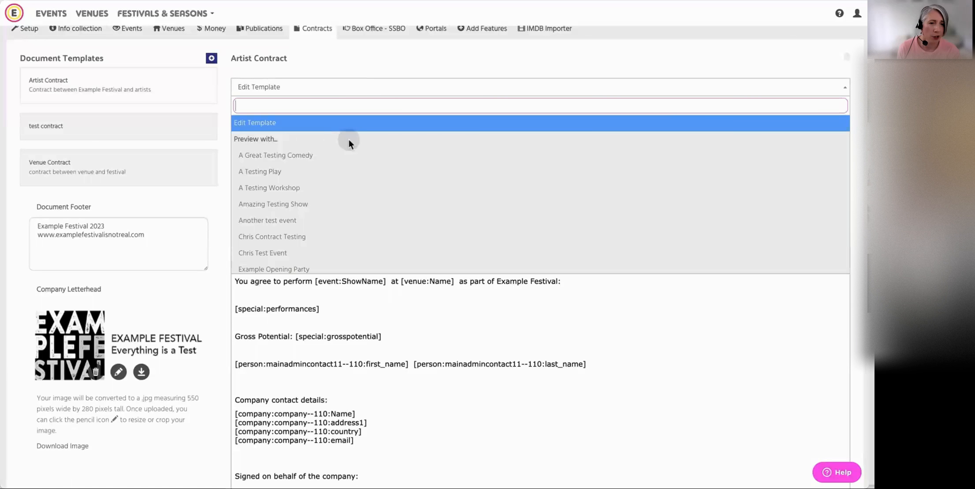
type("fake")
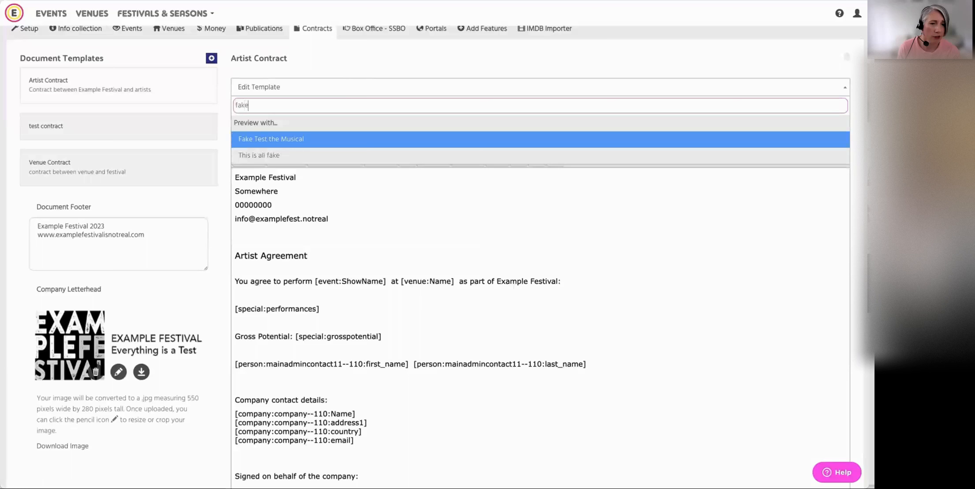
left_click(304, 139)
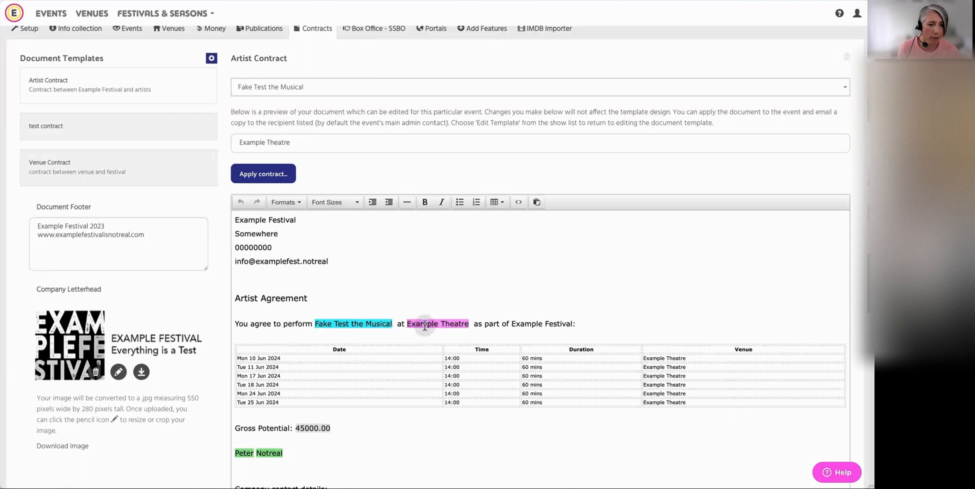
scroll(550, 339, "down", 2)
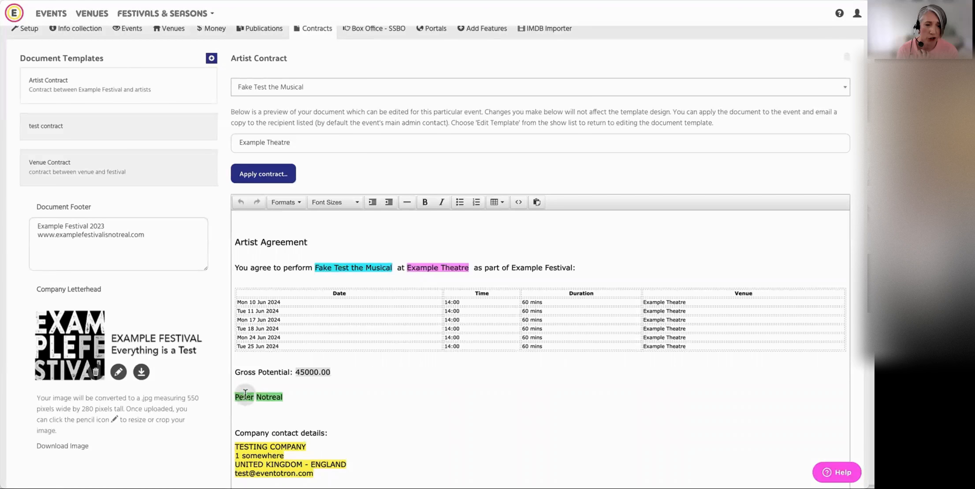
scroll(380, 404, "down", 1)
scroll(380, 404, "down", 5)
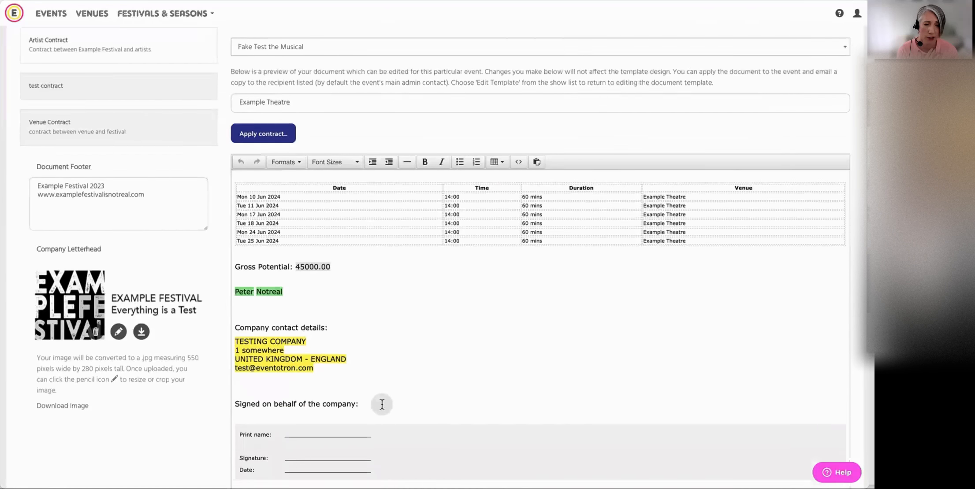
scroll(381, 403, "up", 5)
scroll(391, 407, "up", 2)
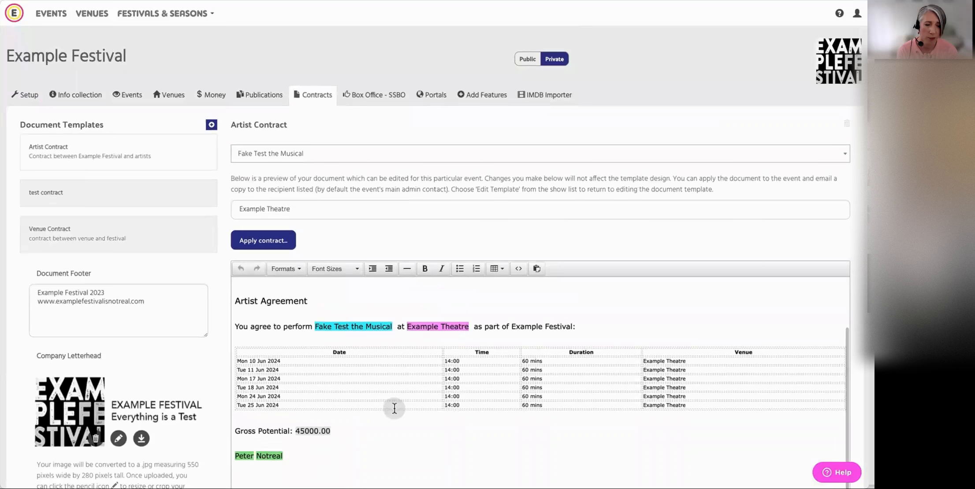
scroll(394, 407, "down", 2)
scroll(397, 404, "up", 2)
scroll(397, 404, "up", 2)
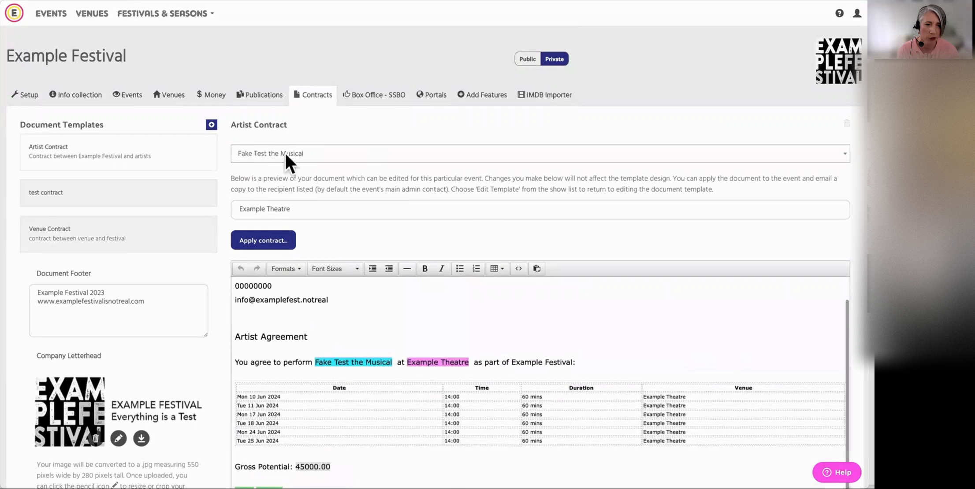
Switch the contract preview's venue to A Test Venue and review the performance list, gross potential and contact details
left_click(304, 210)
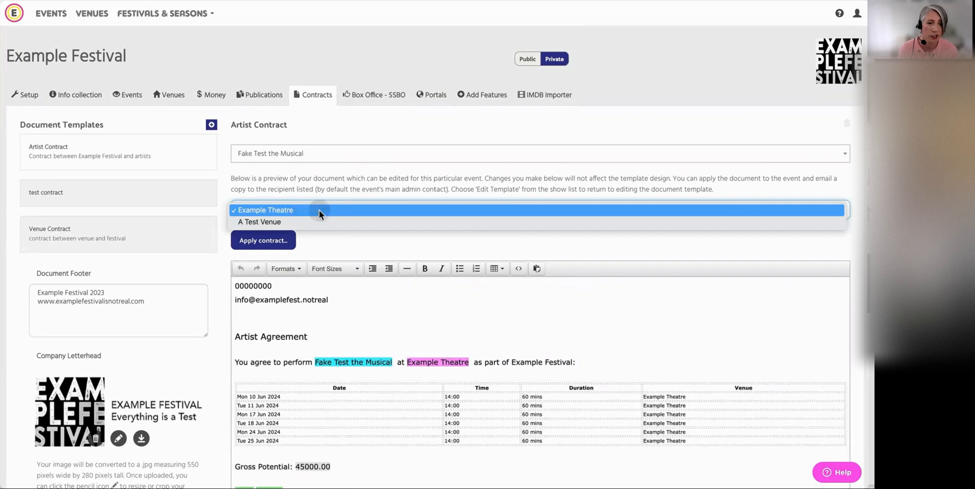
left_click(290, 223)
scroll(436, 332, "down", 2)
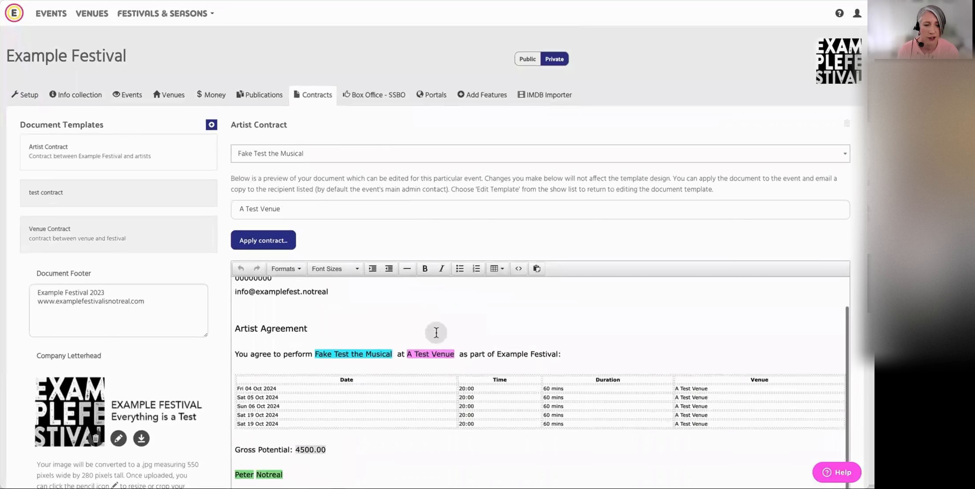
scroll(436, 332, "down", 1)
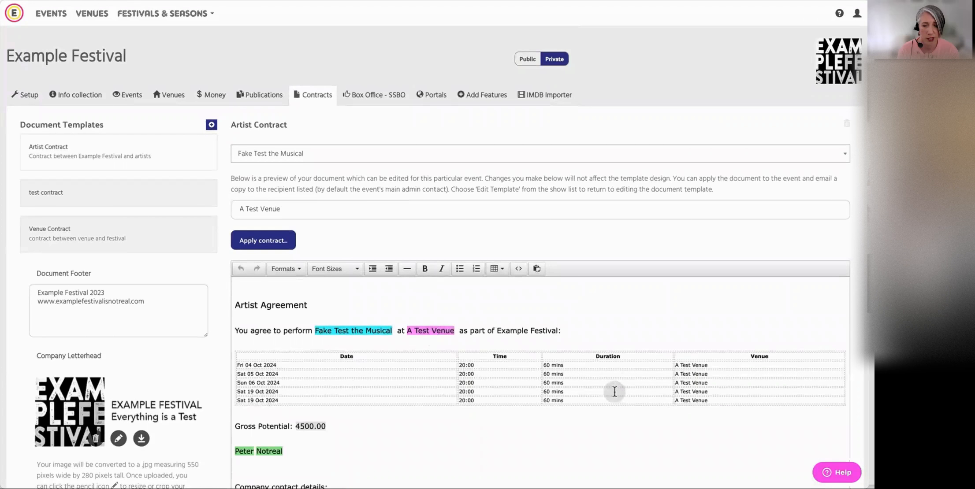
scroll(629, 377, "down", 2)
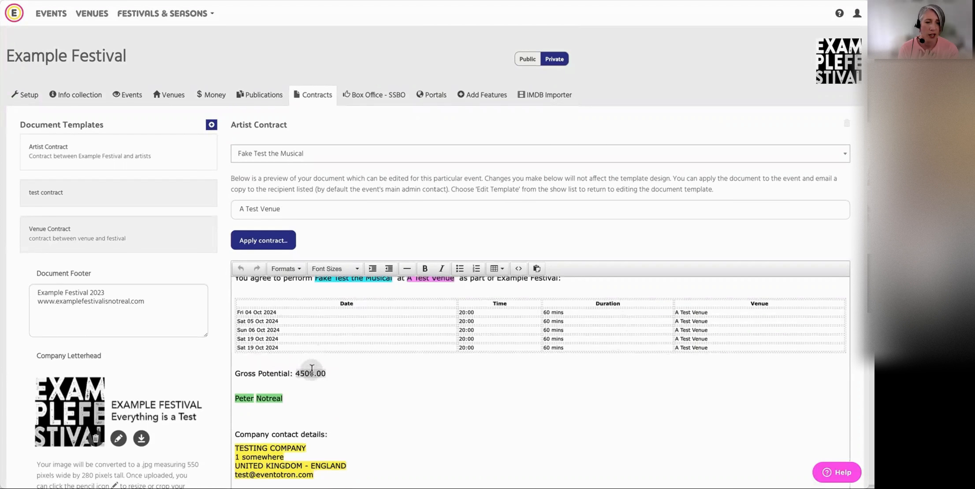
scroll(654, 398, "down", 2)
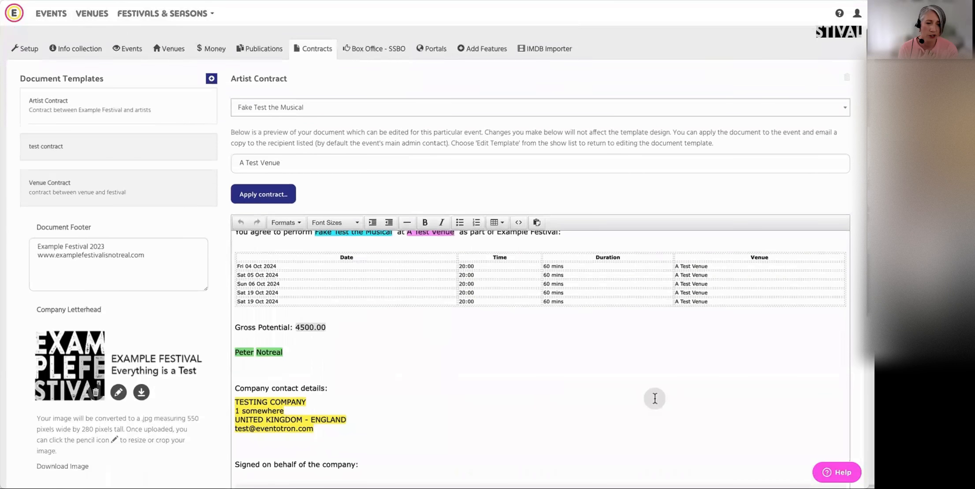
scroll(629, 403, "down", 5)
scroll(628, 404, "up", 7)
scroll(629, 403, "up", 3)
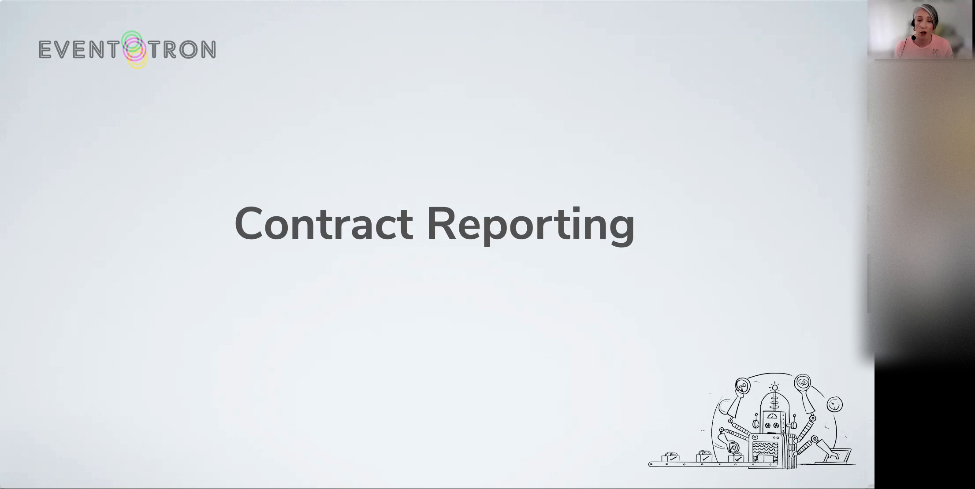
left_click(844, 474)
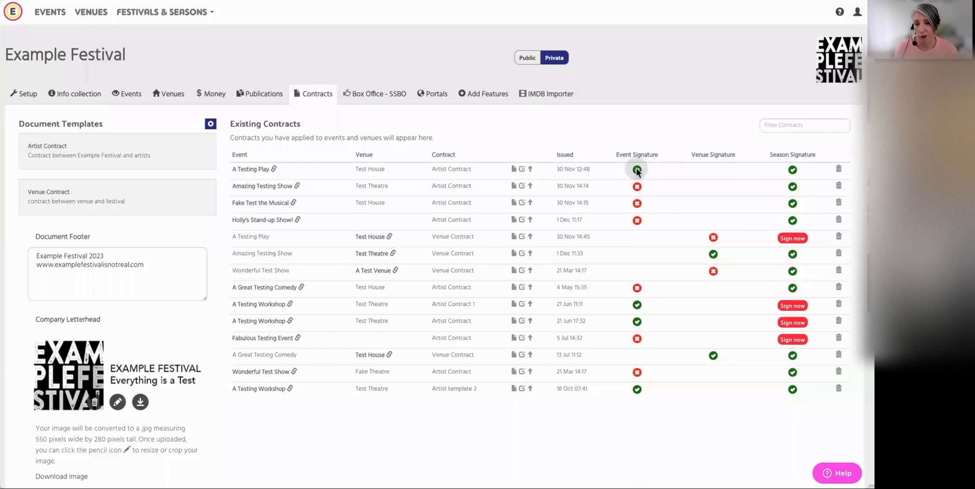
Filter Example Festival's existing contracts by "a testing", then clear the filter
mouse_move(637, 172)
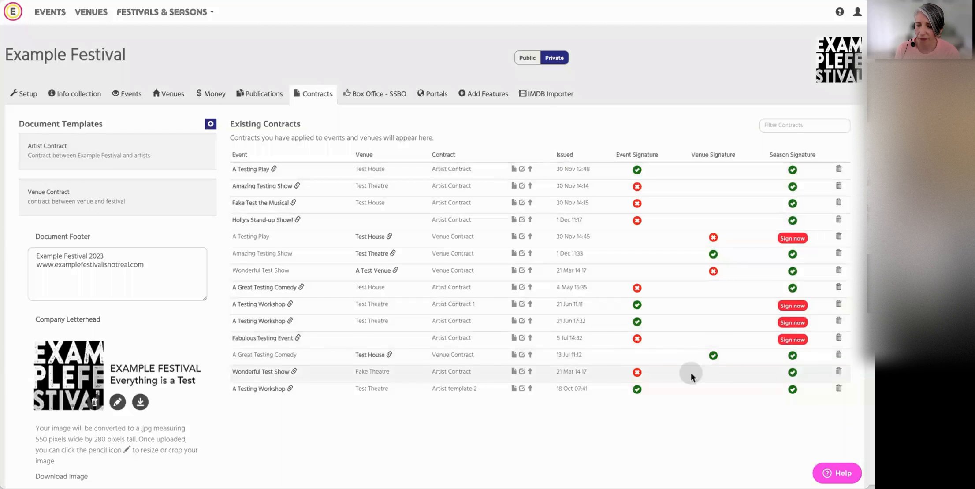
left_click(780, 125)
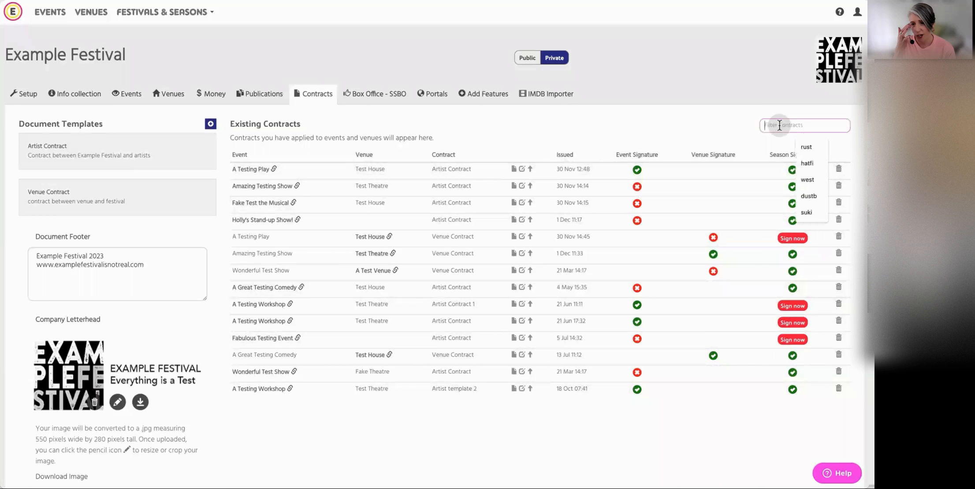
type("a")
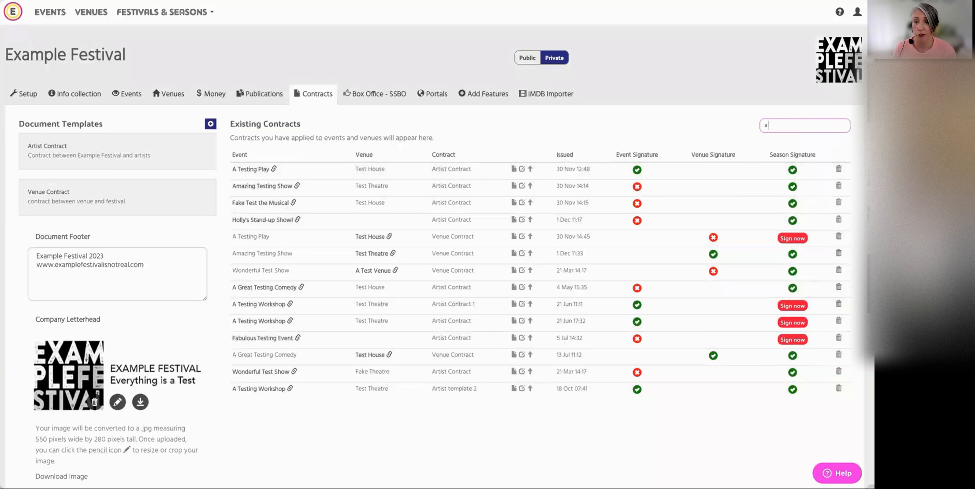
type(" testing")
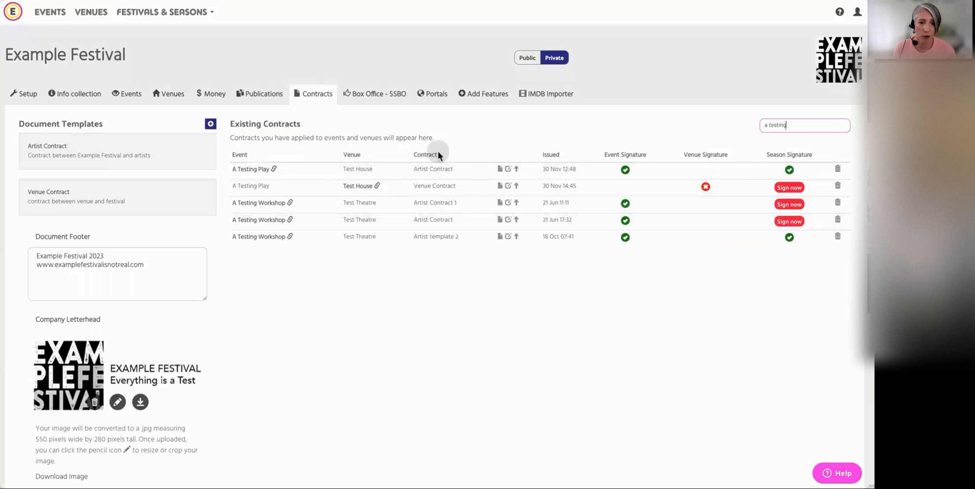
left_click_drag(789, 124, 762, 125)
key("BackSpace")
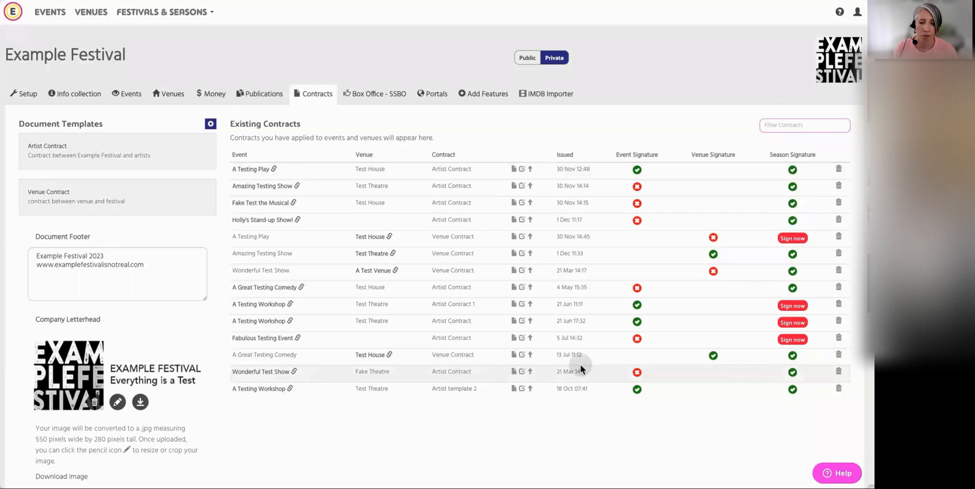
Run an event search for Example Festival that includes the Artist Contract and Venue Contract fields from Contracts & Documents
left_click(129, 98)
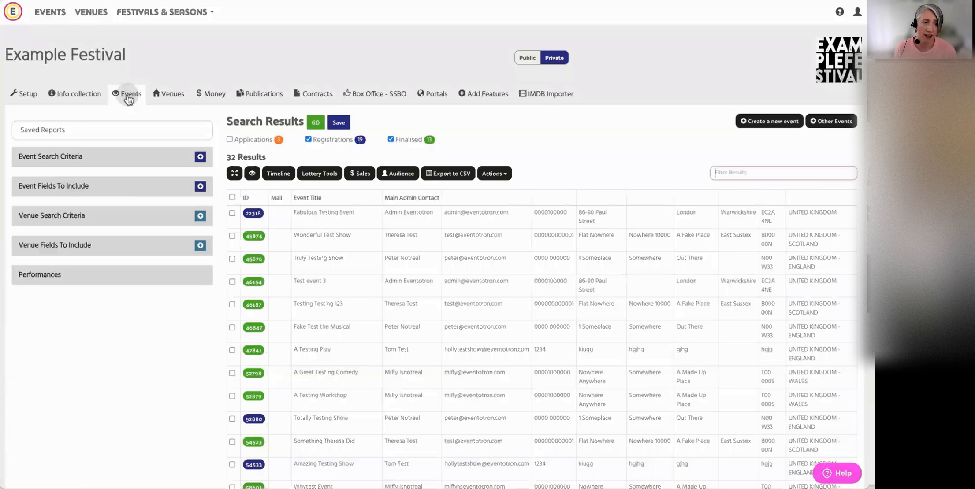
left_click(200, 186)
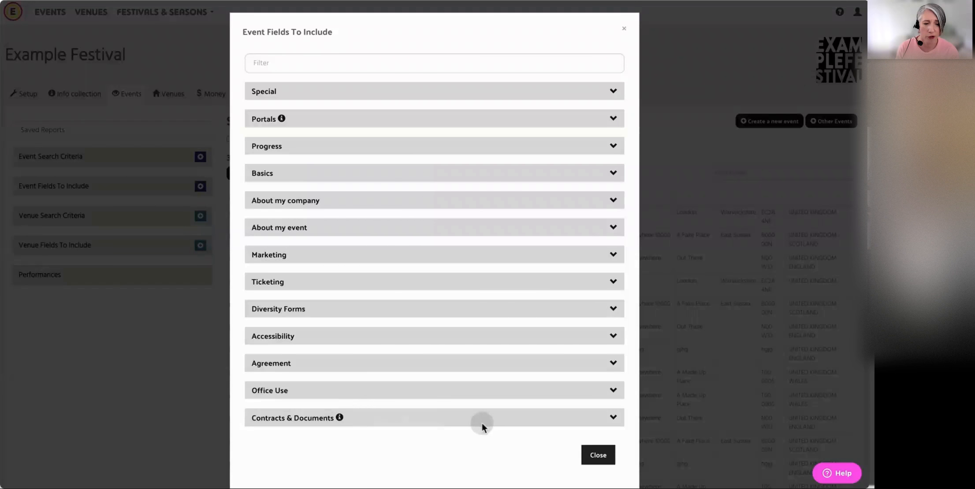
left_click(504, 418)
scroll(505, 418, "down", 1)
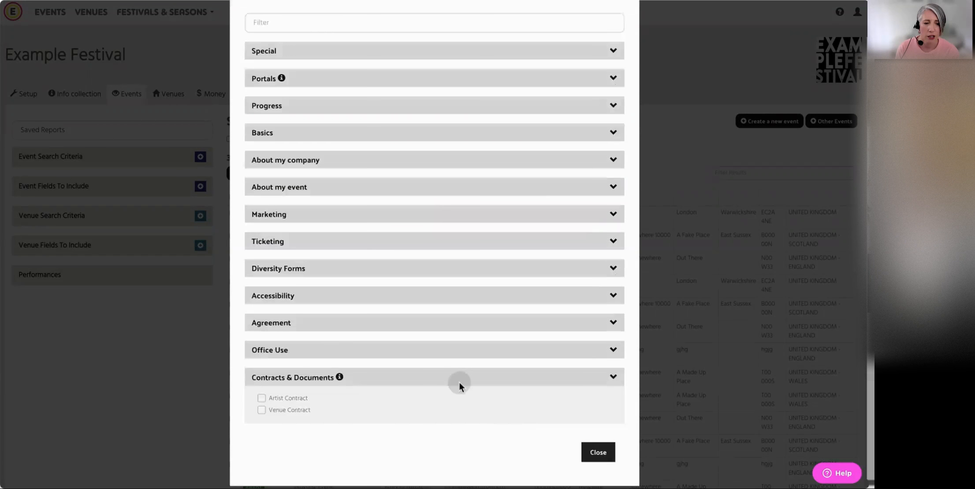
left_click(261, 398)
left_click(261, 410)
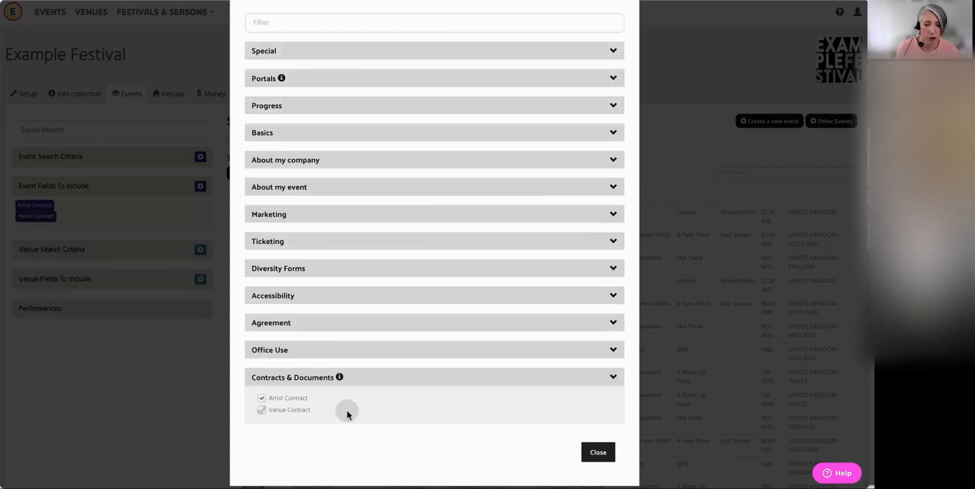
left_click(596, 452)
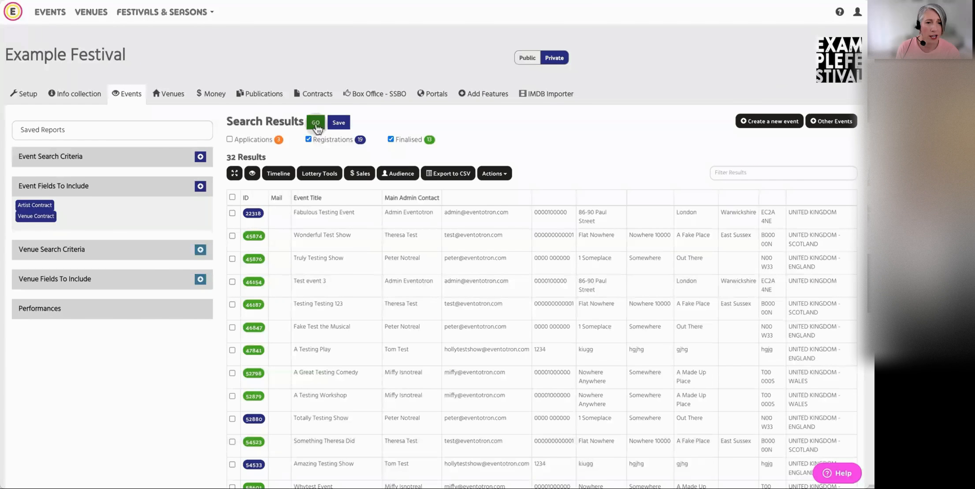
left_click(316, 123)
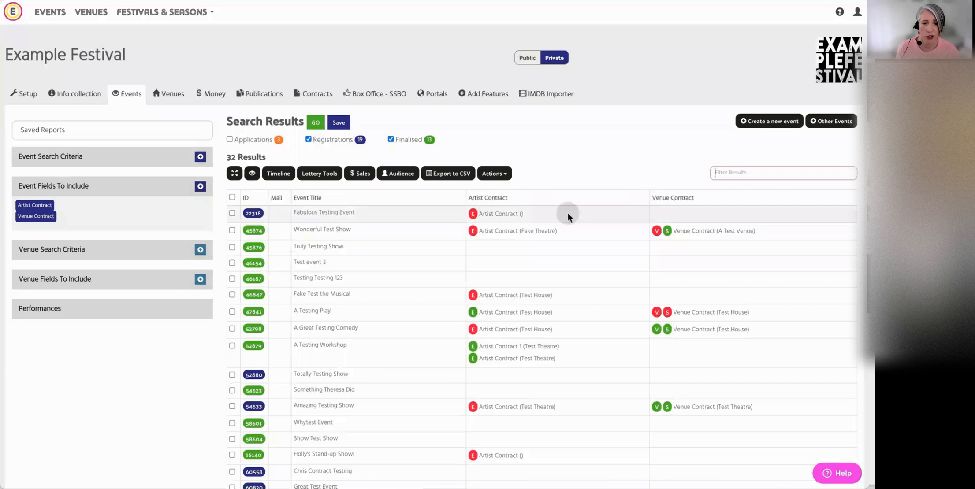
Examine the event, venue and season signature statuses in the Artist Contract and Venue Contract columns
scroll(567, 213, "down", 1)
scroll(565, 216, "up", 1)
mouse_move(476, 216)
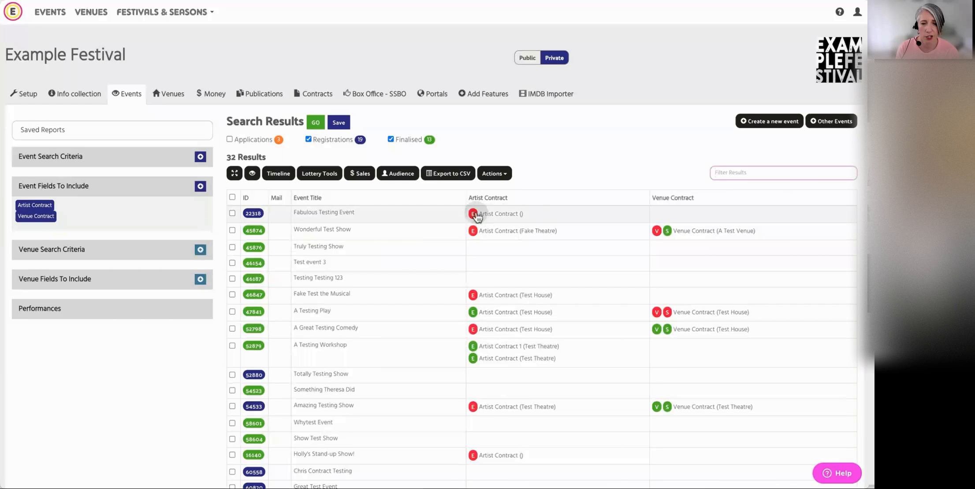
mouse_move(473, 234)
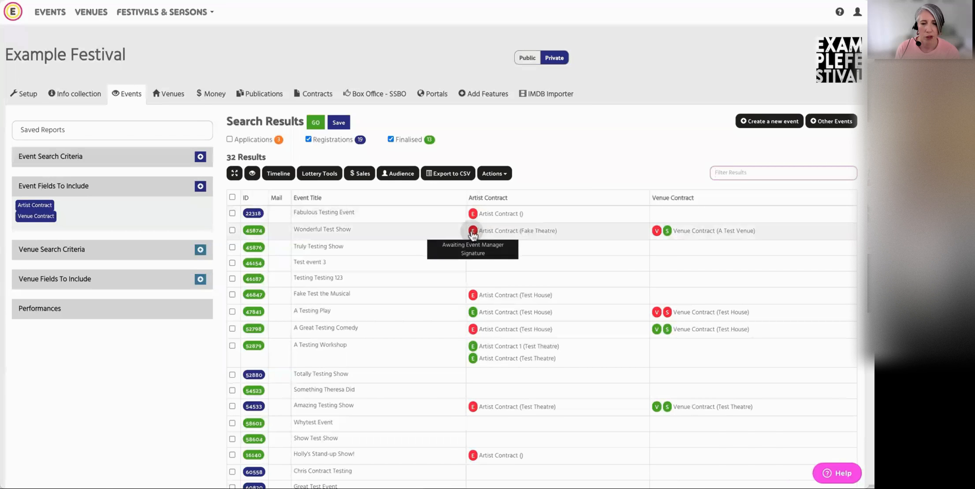
mouse_move(659, 233)
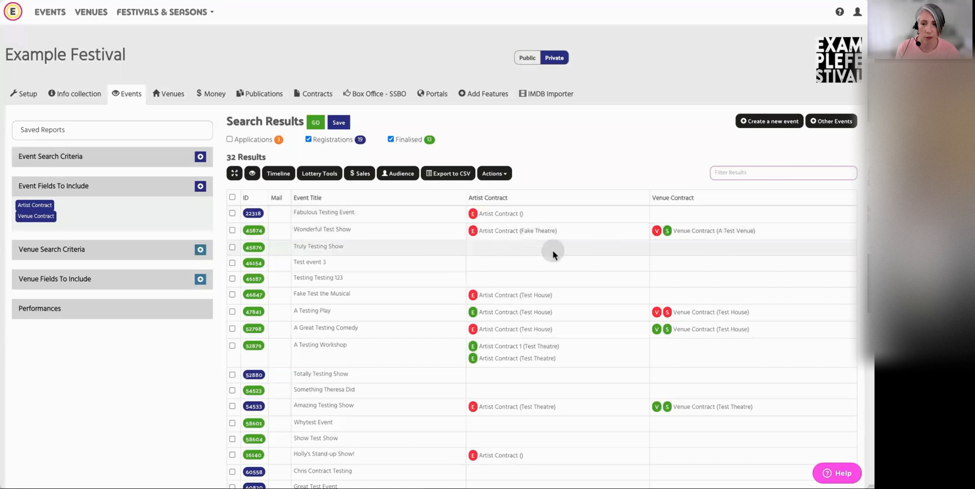
scroll(553, 251, "down", 1)
scroll(554, 251, "up", 1)
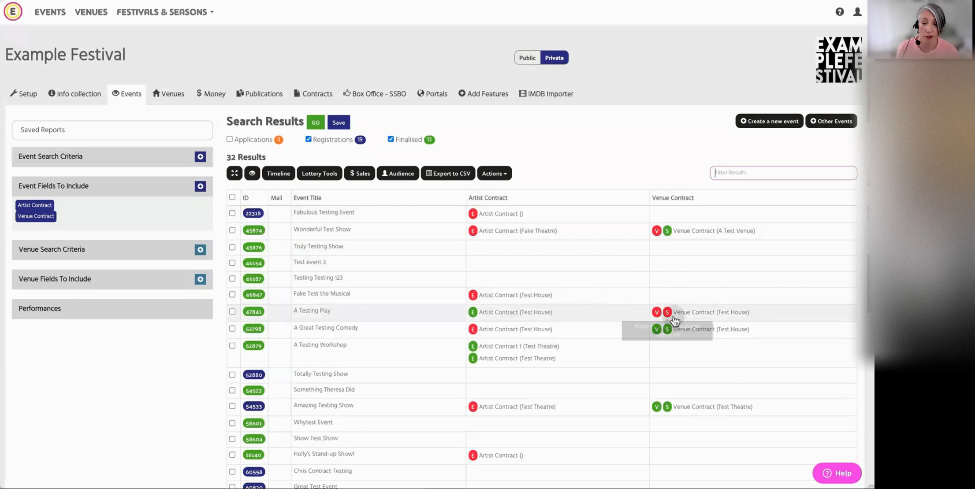
scroll(546, 308, "down", 1)
scroll(548, 305, "down", 5)
scroll(548, 304, "up", 6)
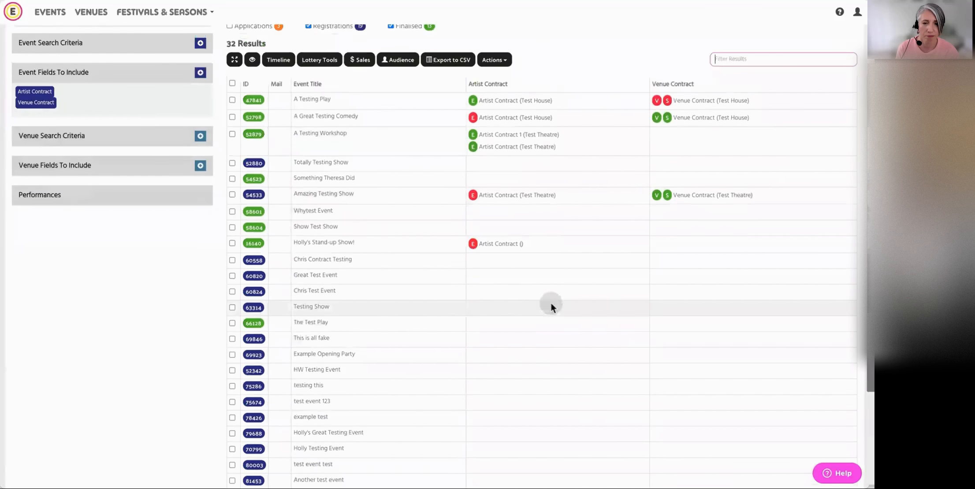
scroll(550, 303, "up", 2)
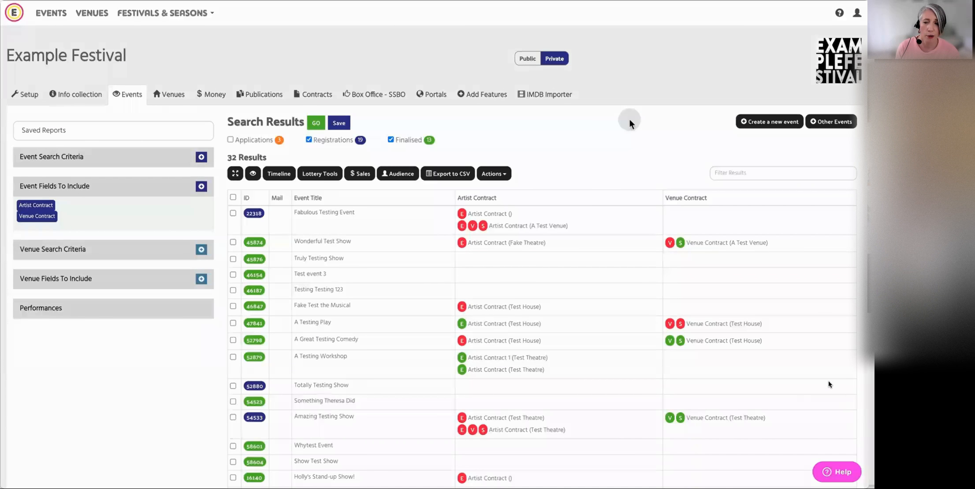
Sort the event results by the Artist Contract column and look over the sorted list
left_click(514, 201)
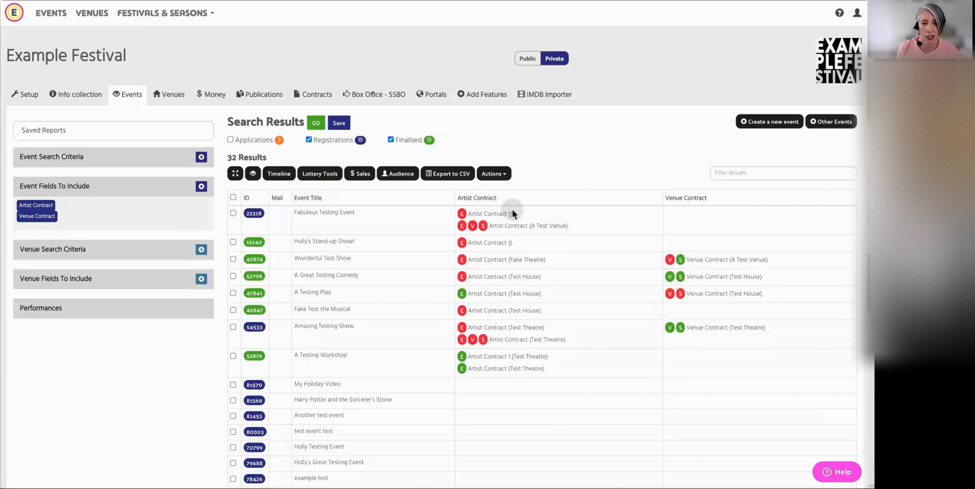
scroll(545, 397, "down", 5)
scroll(549, 388, "down", 3)
scroll(546, 383, "up", 10)
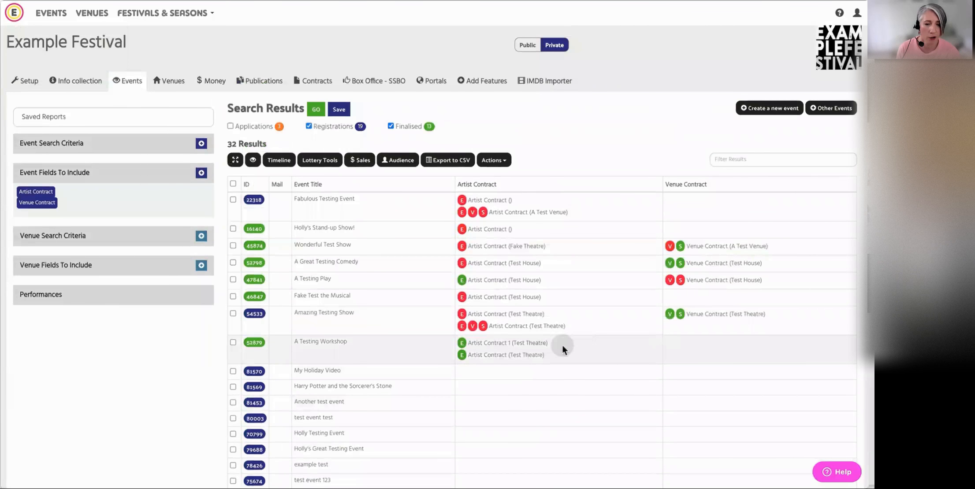
Open A Testing Workshop's Artist Contract 1 for Test Theatre and view its signature sections
left_click(545, 343)
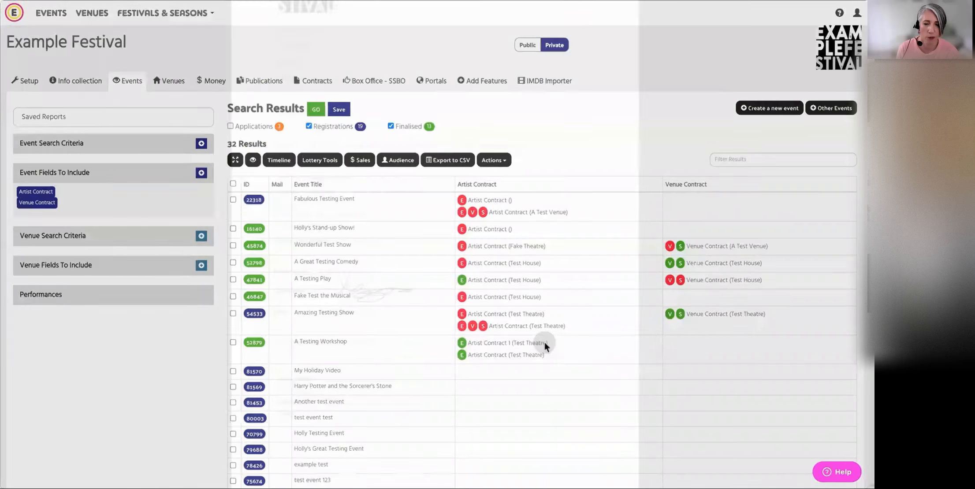
scroll(541, 343, "down", 4)
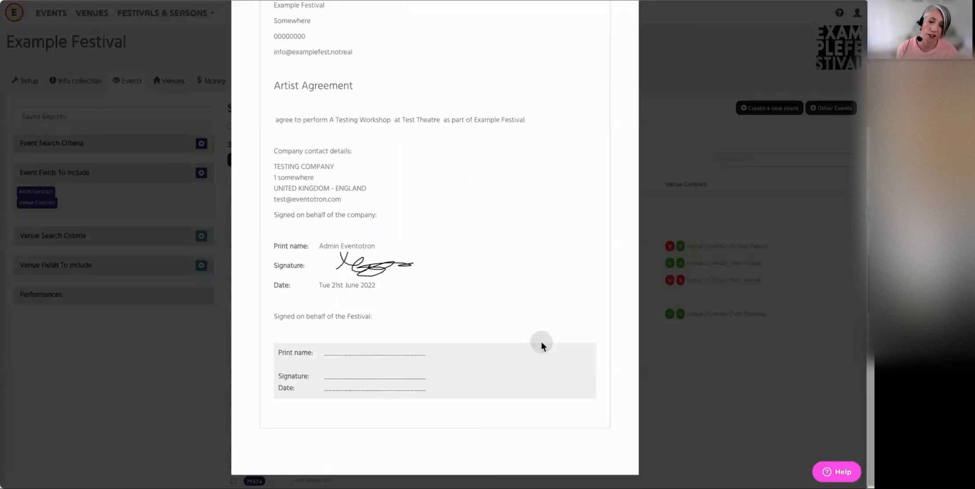
Close the open artist contract, view A Great Testing Comedy's Venue Contract for Test House down to its signature sections, and close it
scroll(541, 342, "up", 5)
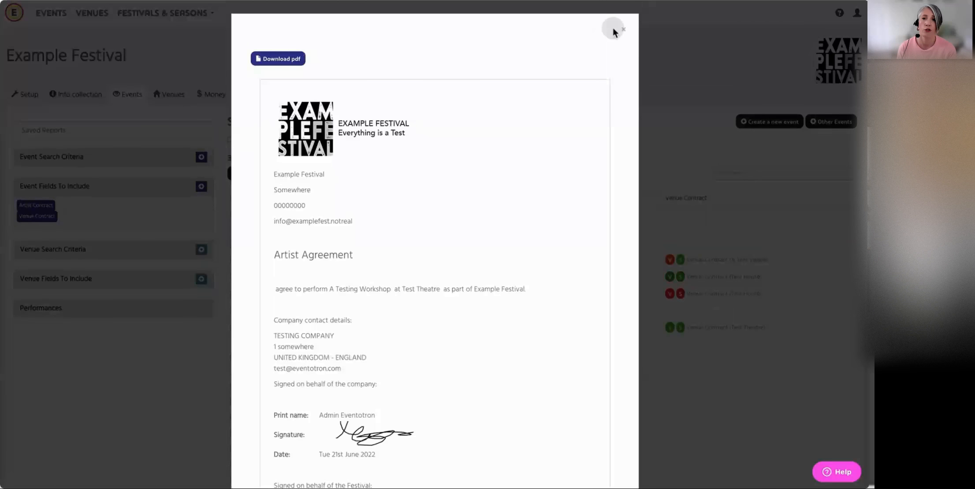
left_click(623, 29)
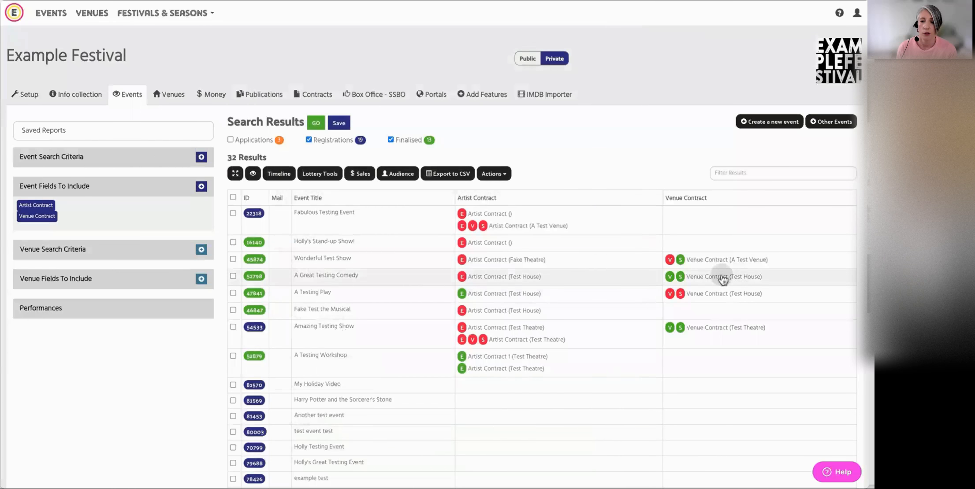
left_click(723, 279)
scroll(434, 260, "down", 12)
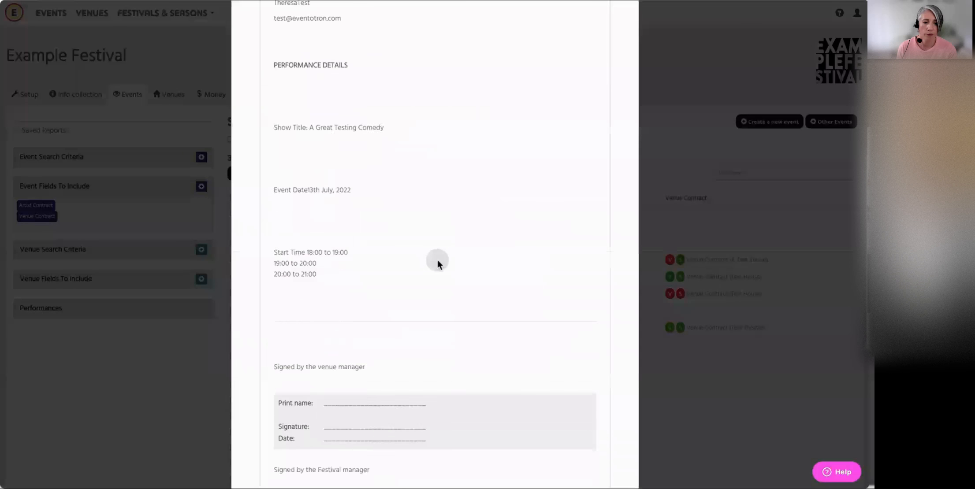
scroll(437, 260, "up", 6)
scroll(438, 263, "up", 8)
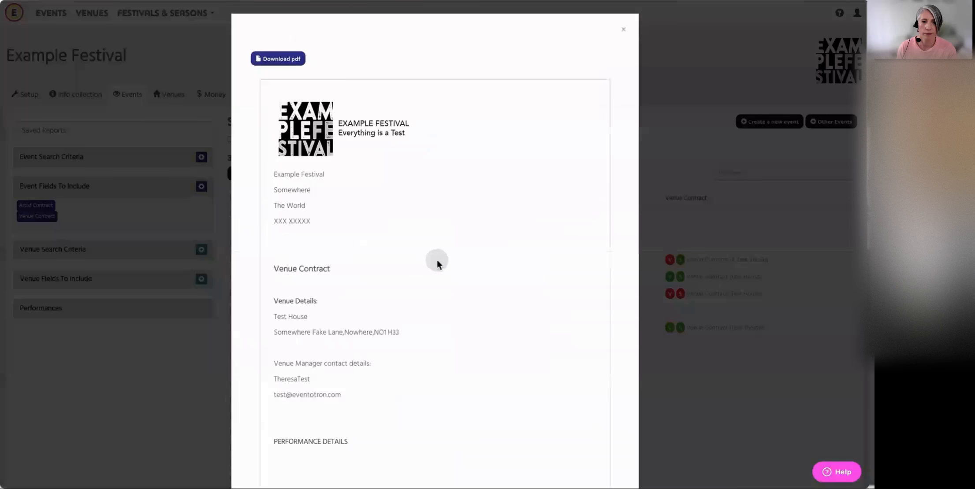
left_click(628, 30)
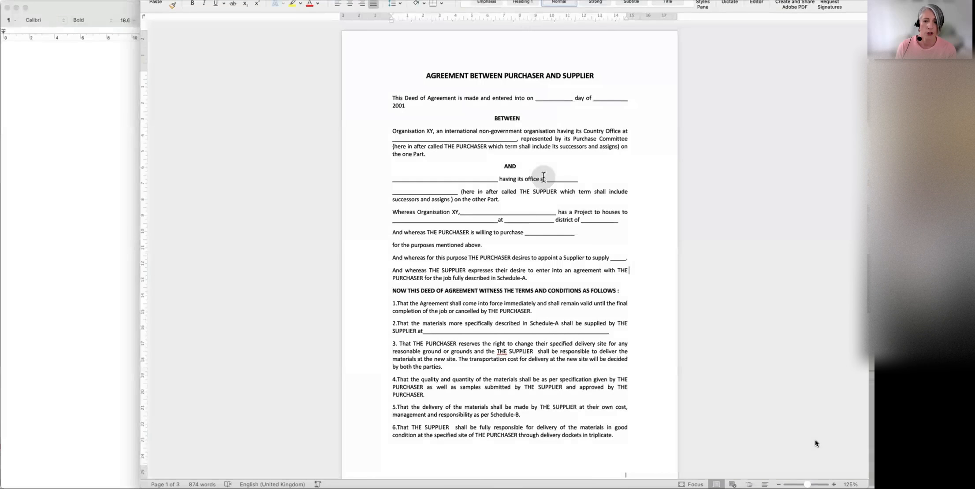
Copy the purchaser and supplier agreement from its title through clause 9 from Word into the blank TextEdit document, and select the pasted text for copying
left_click_drag(424, 76, 609, 427)
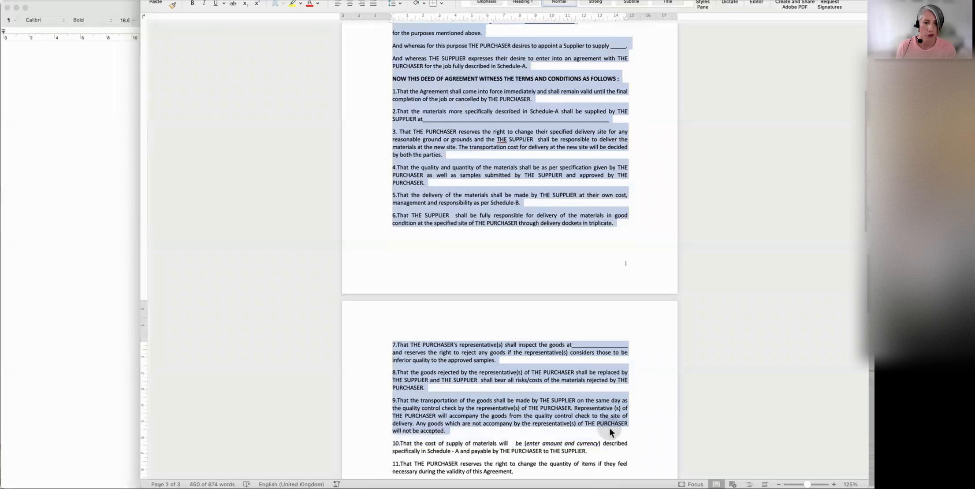
left_click(88, 125)
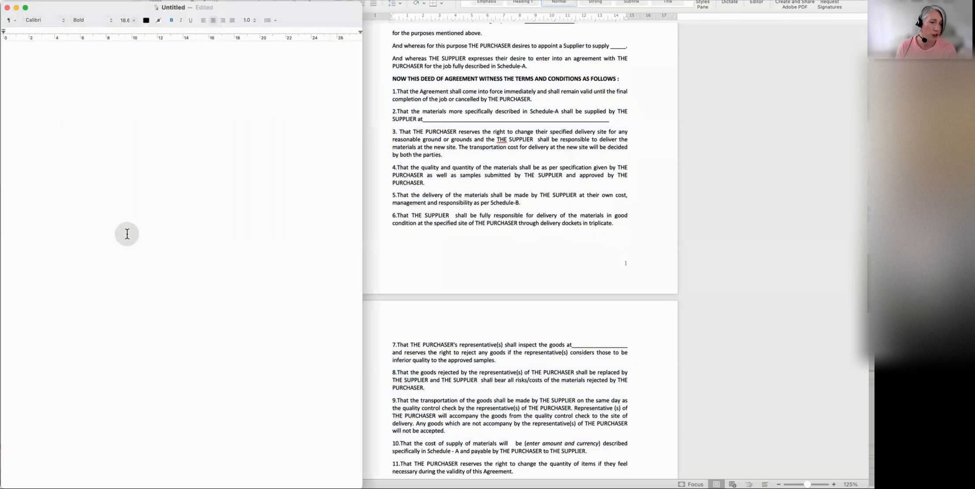
key("super+v")
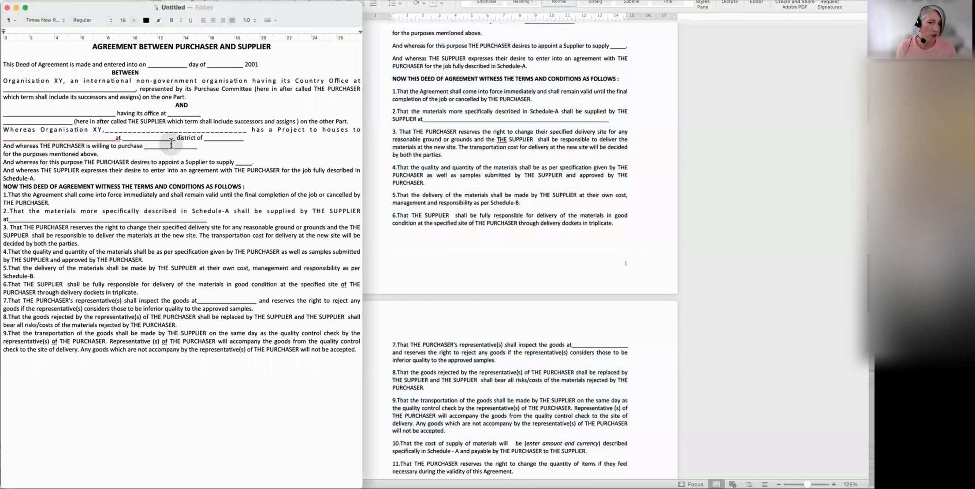
left_click_drag(90, 47, 354, 361)
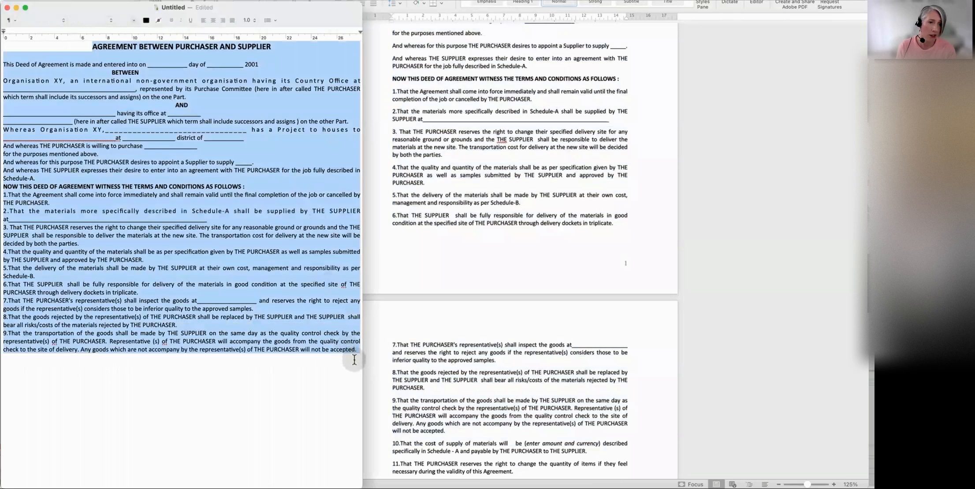
Switch to Eventotron and create a document template named "test contract" for Example Festival, based on the Blank Template
left_click(369, 97)
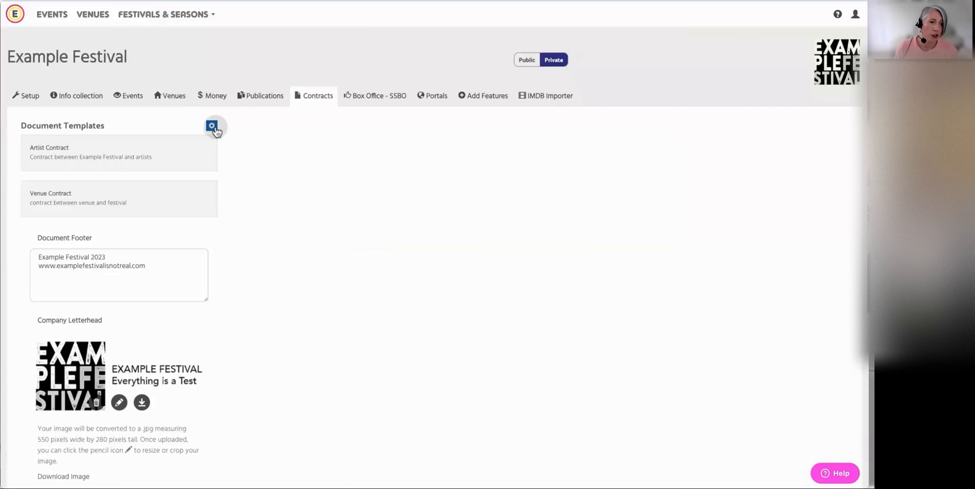
left_click(214, 127)
left_click(367, 86)
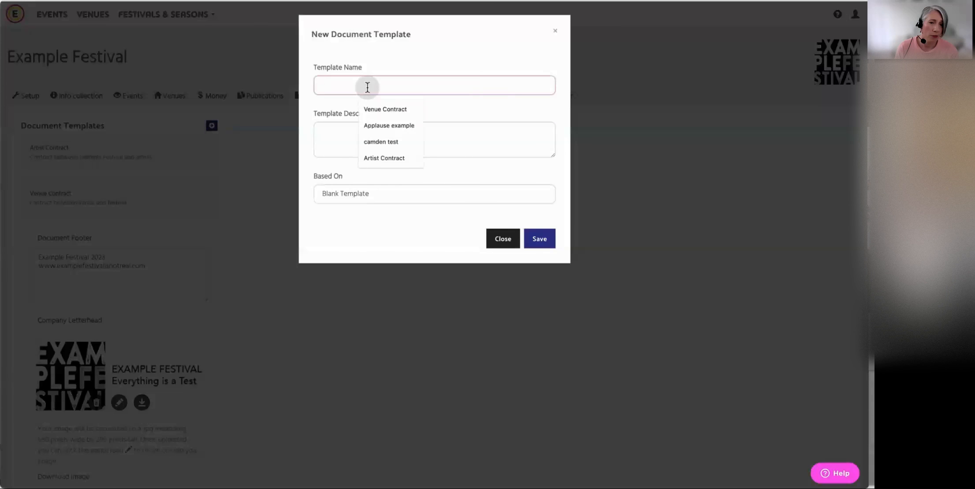
type("test contract")
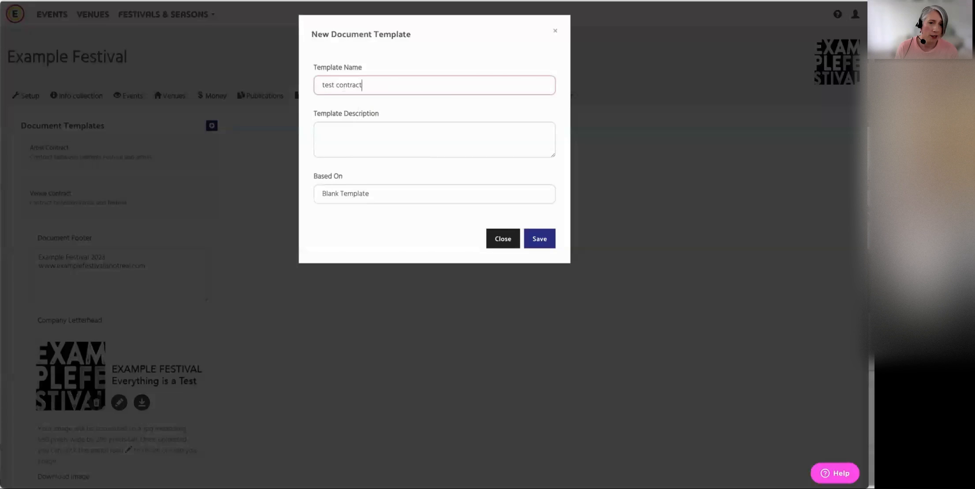
left_click(539, 241)
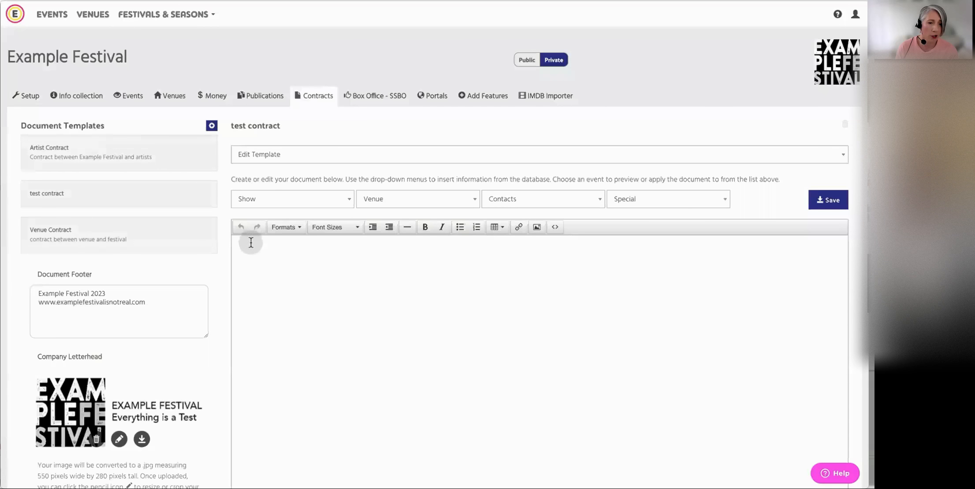
Paste the copied purchaser and supplier agreement into the body of the test contract template and look over its layout
key("ctrl+v")
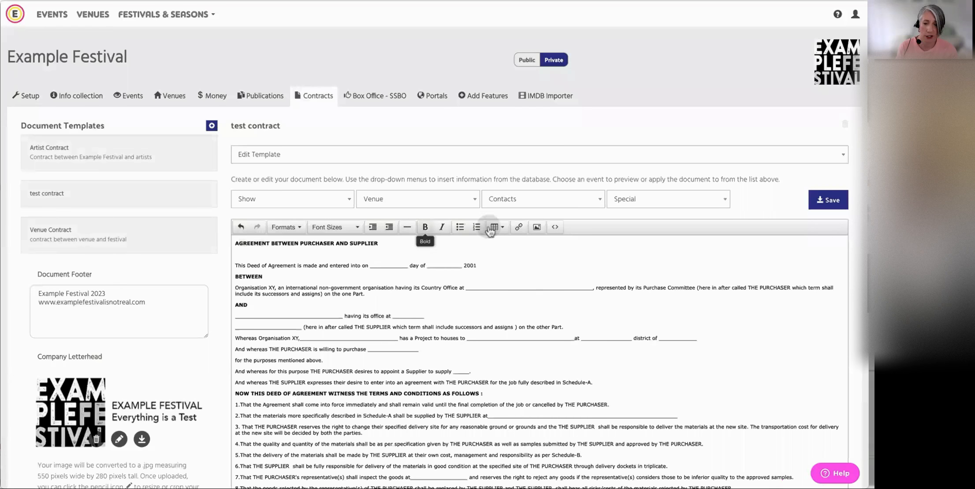
scroll(557, 399, "down", 2)
scroll(557, 398, "down", 1)
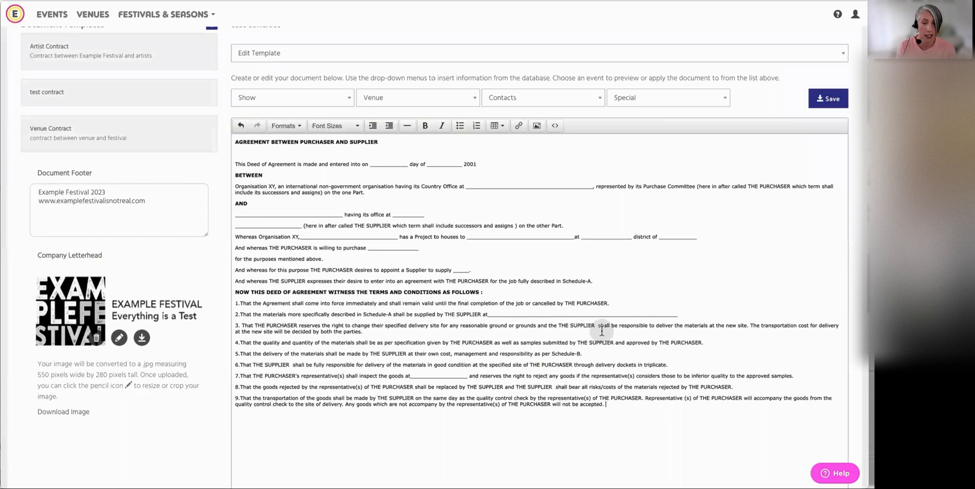
scroll(657, 309, "up", 4)
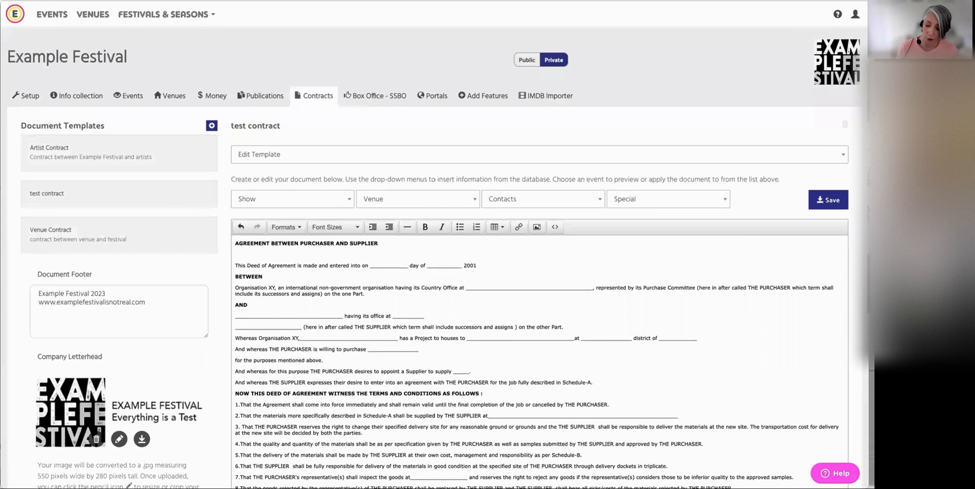